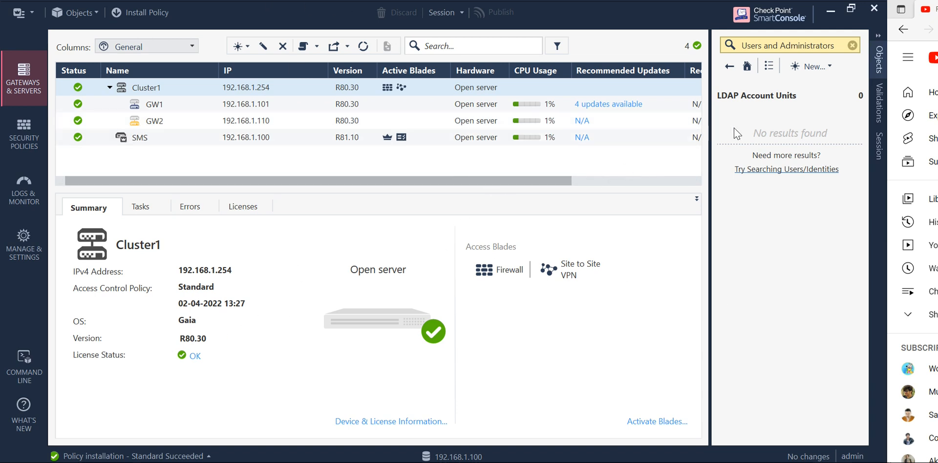
# Clear the object search and enable the Identity Awareness blade on Cluster1 with AD Query as the identification method
pyautogui.click(853, 45)
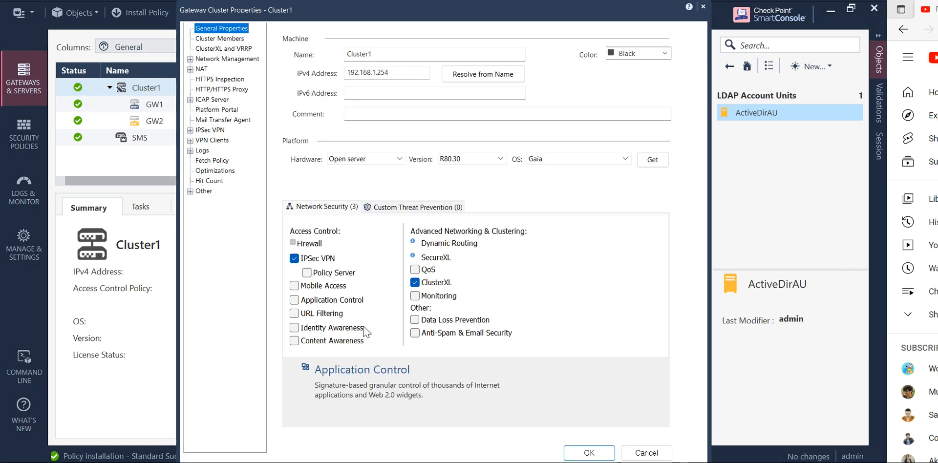
pyautogui.click(294, 328)
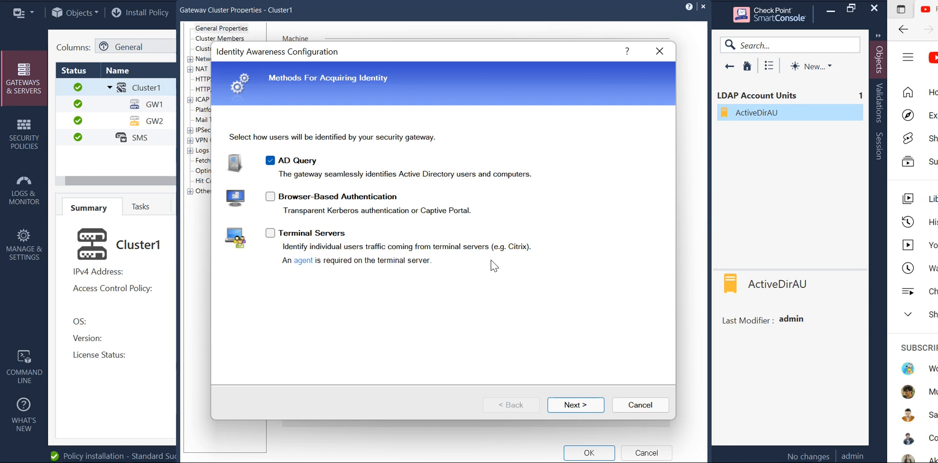
pyautogui.click(580, 411)
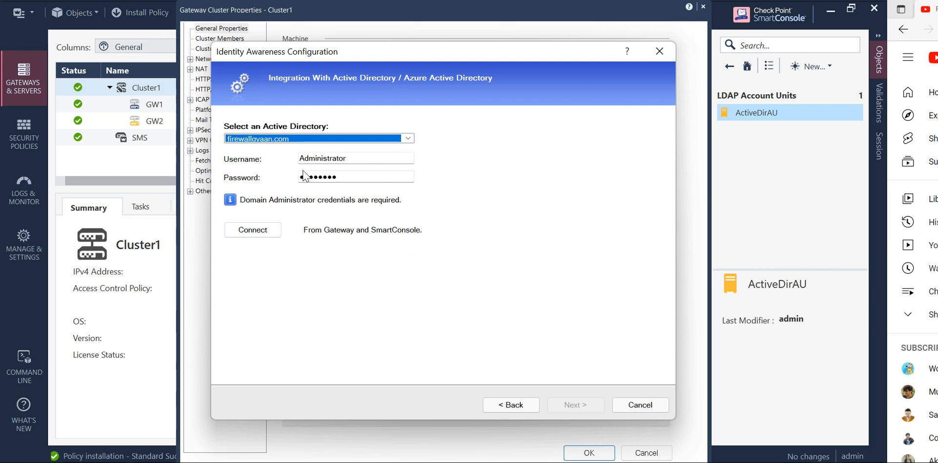
# Try to connect to the firewallgyaan.com Active Directory, re-entering the domain administrator password
pyautogui.click(353, 178)
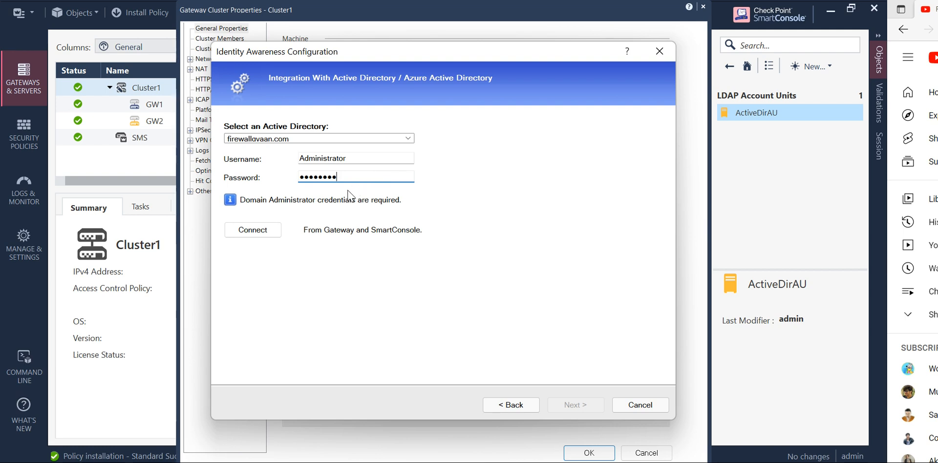
pyautogui.click(264, 230)
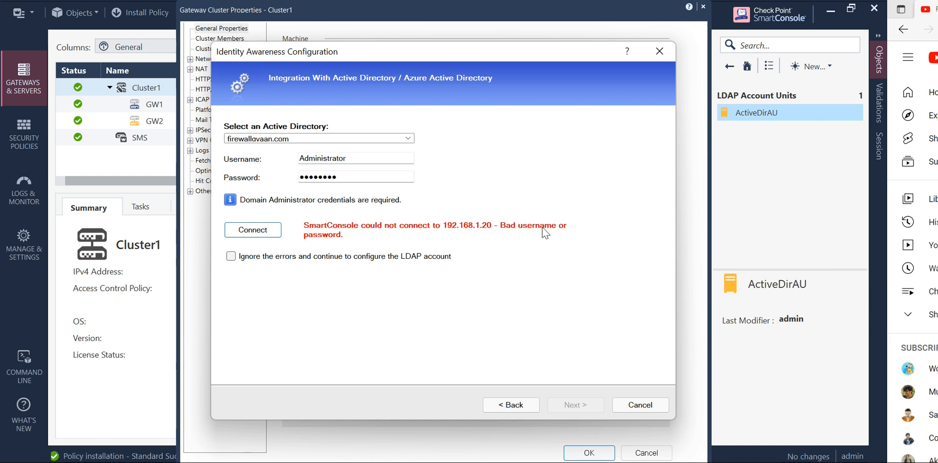
pyautogui.doubleClick(350, 176)
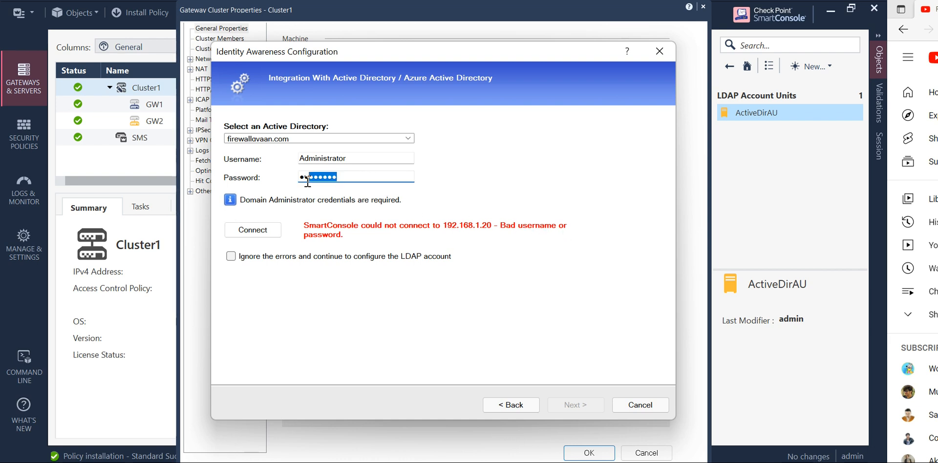
pyautogui.write('P')
pyautogui.press('BackSpace')
pyautogui.write('*******')
pyautogui.click(255, 230)
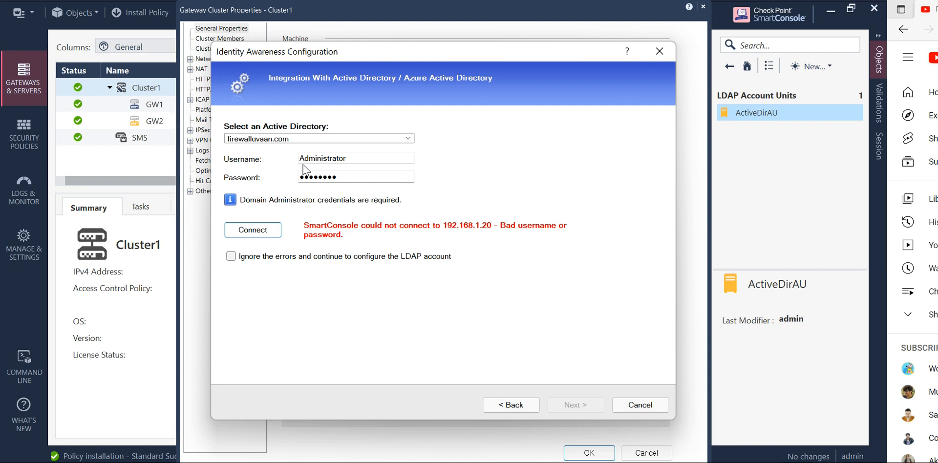
# Switch to VMware Workstation and bring up the Windows Server 2008 sign-in screen to check the domain administrator account
pyautogui.click(357, 162)
pyautogui.doubleClick(357, 162)
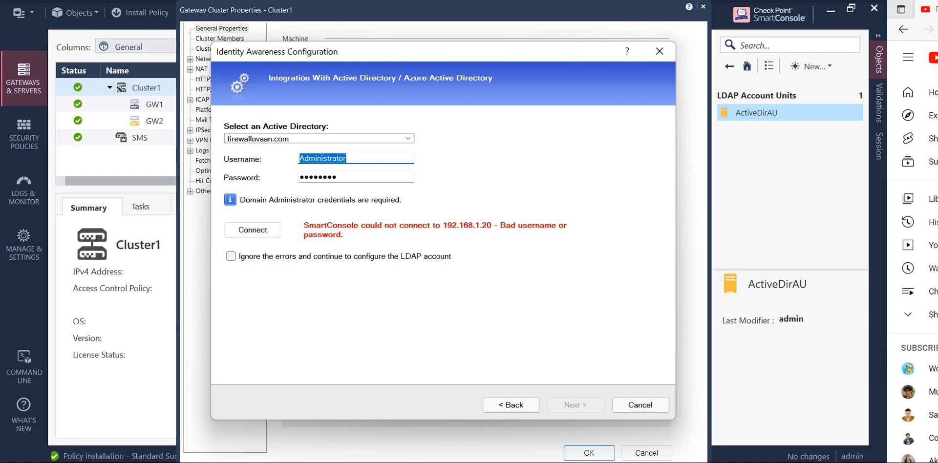
pyautogui.click(530, 462)
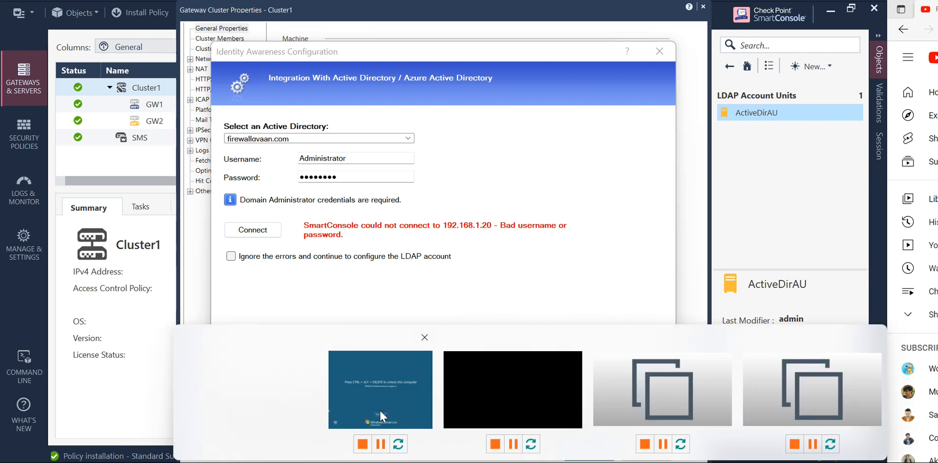
pyautogui.click(379, 409)
pyautogui.click(84, 28)
pyautogui.click(141, 98)
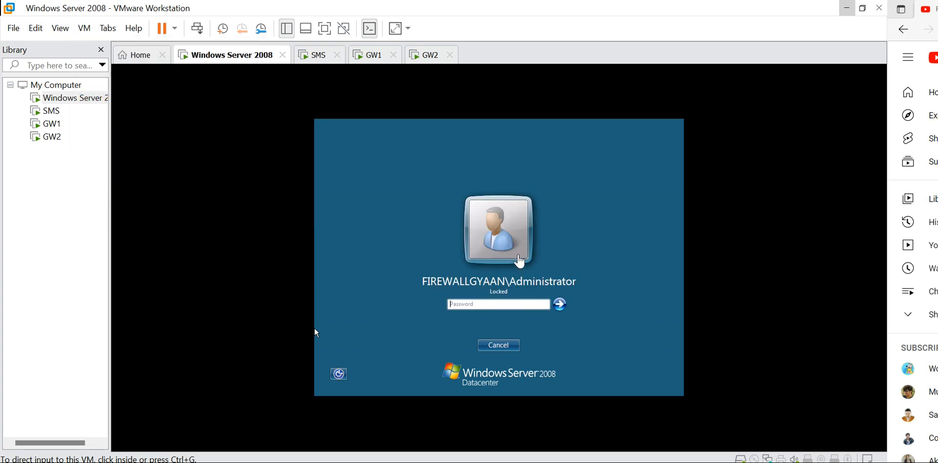
pyautogui.click(500, 304)
pyautogui.hotkey('ctrl', 'alt')
pyautogui.click(847, 7)
# Replace the domain administrator password in the Identity Awareness wizard and connect to the firewallgyaan.com Active Directory
pyautogui.press('Tab')
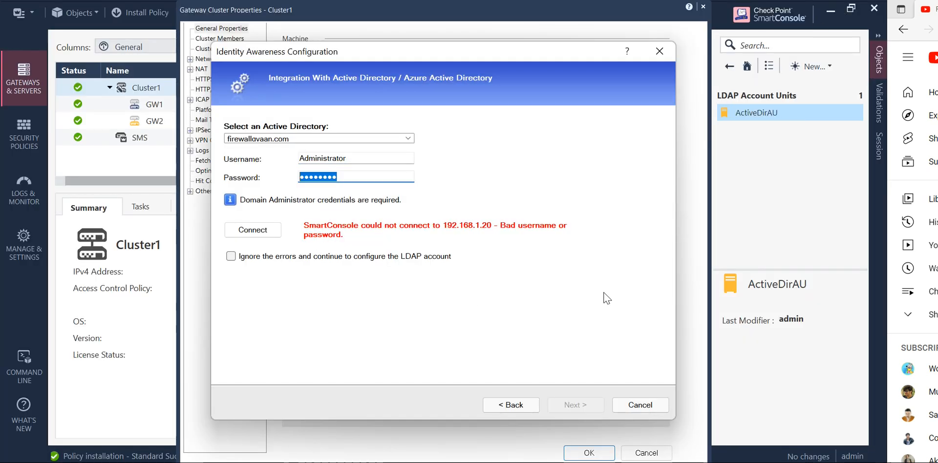
pyautogui.write('a•••••')
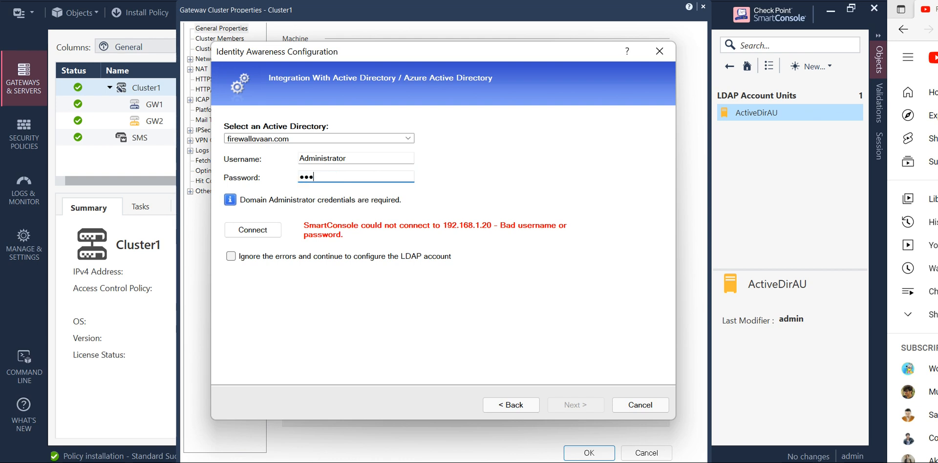
pyautogui.write('••••')
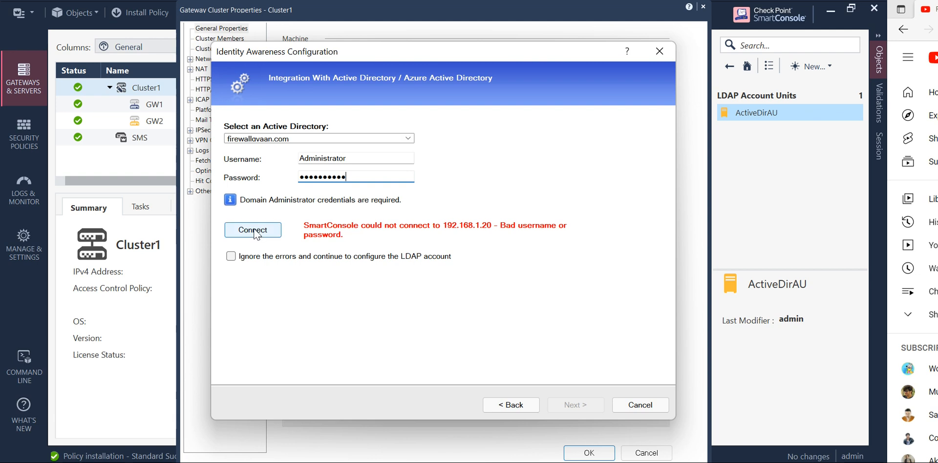
pyautogui.click(270, 234)
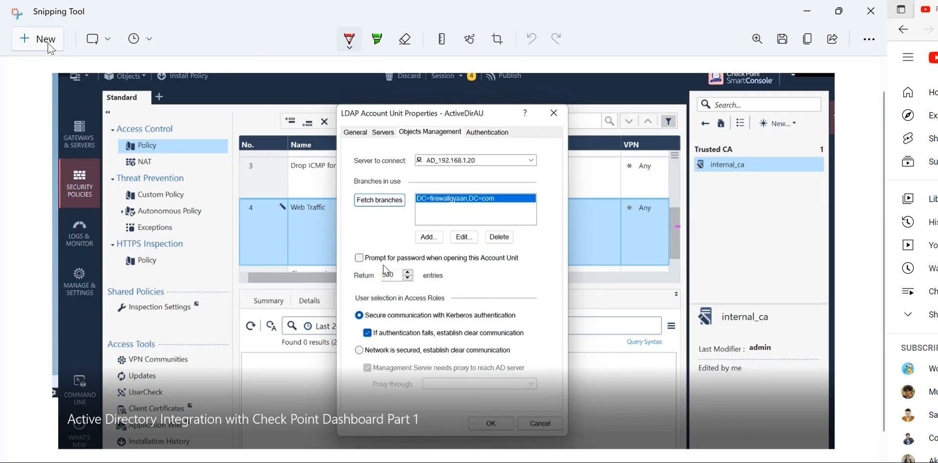
# Capture a screenshot of the whole SmartConsole window with Snipping Tool and return to the Identity Awareness wizard
pyautogui.click(49, 43)
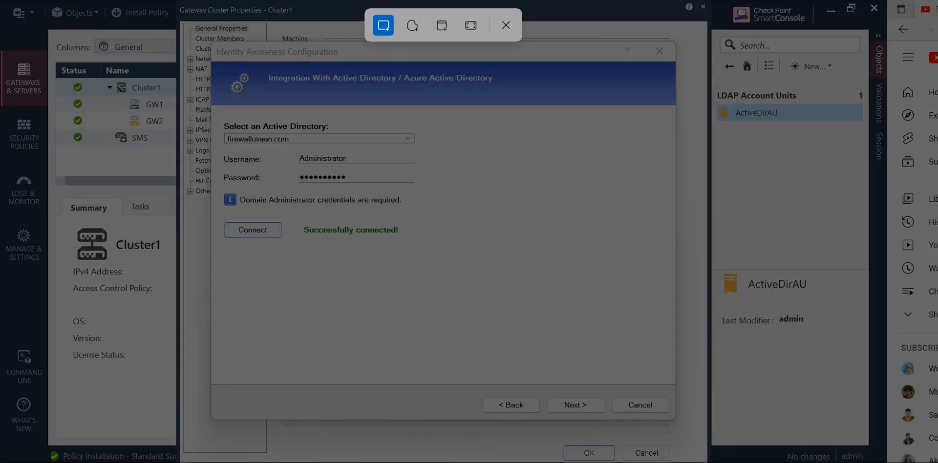
pyautogui.moveTo(1, 2); pyautogui.dragTo(865, 454)
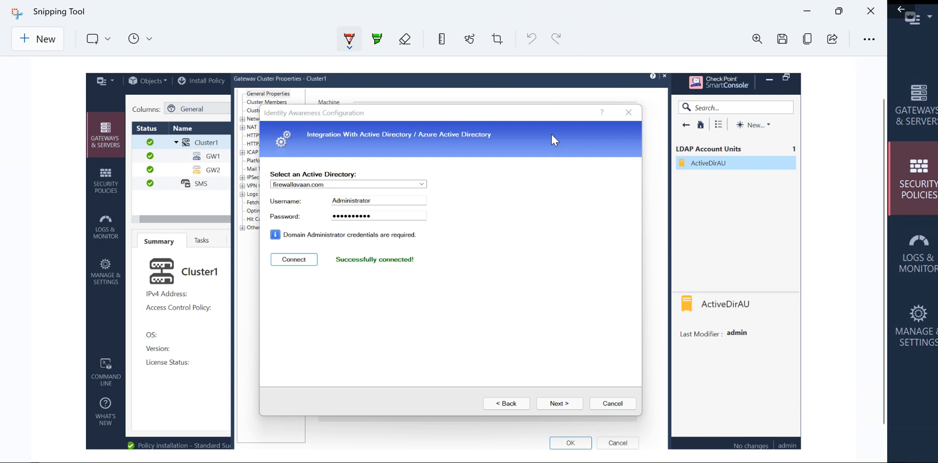
pyautogui.click(807, 11)
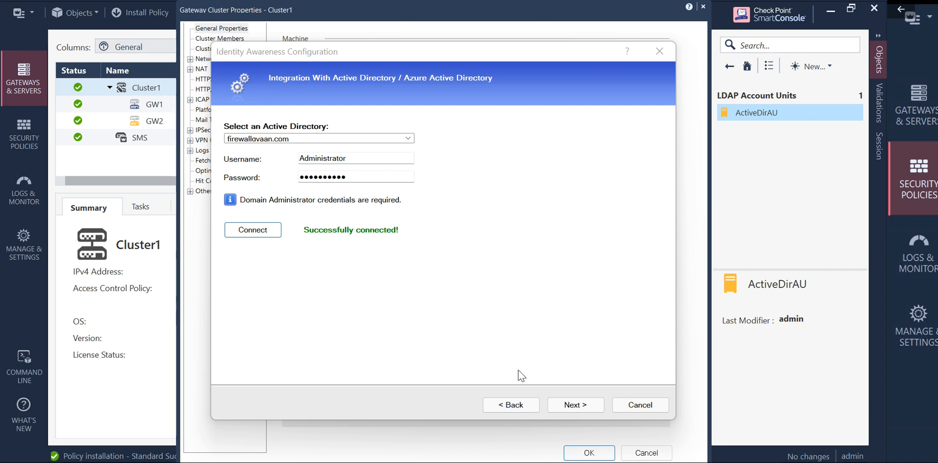
# Finish the Identity Awareness wizard and save the Cluster1 properties
pyautogui.click(574, 405)
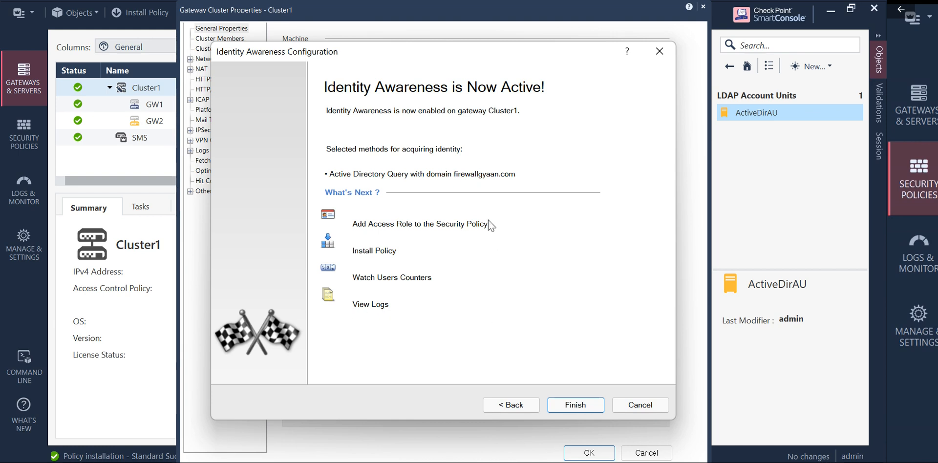
pyautogui.click(573, 404)
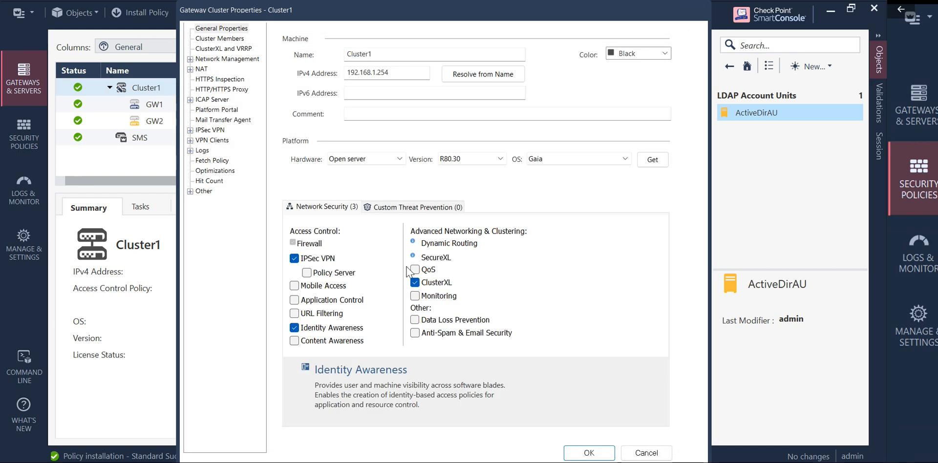
pyautogui.click(588, 453)
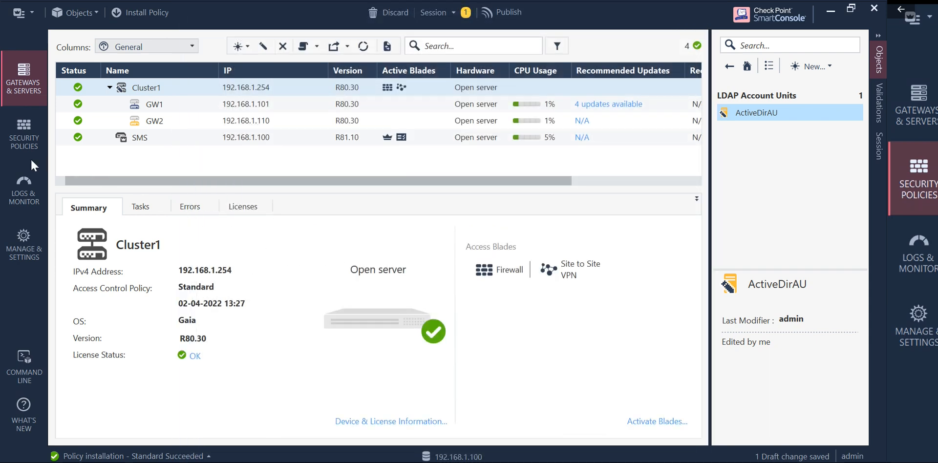
# In the access control policy, start creating a new Access Role as a source for rule 4, Web Traffic
pyautogui.click(27, 141)
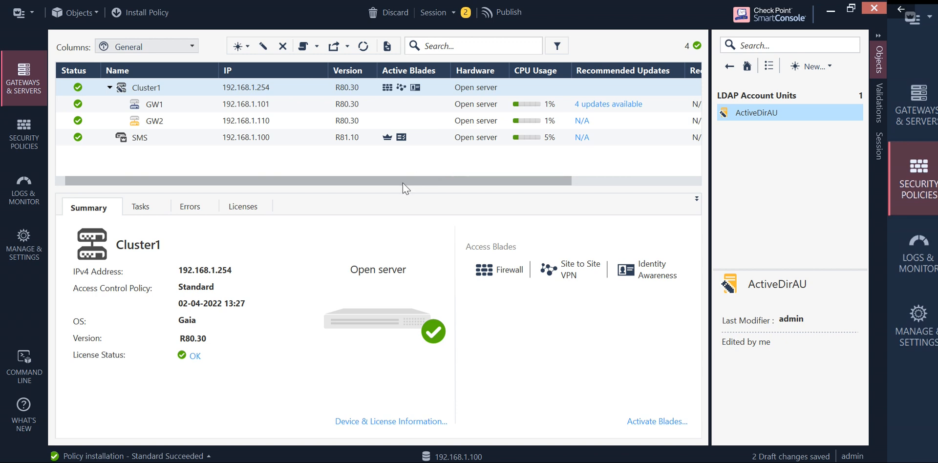
pyautogui.click(19, 139)
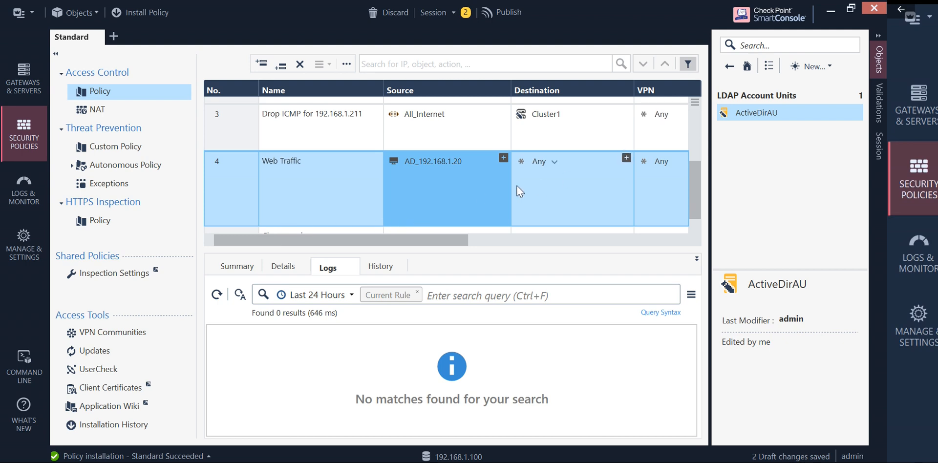
pyautogui.click(503, 158)
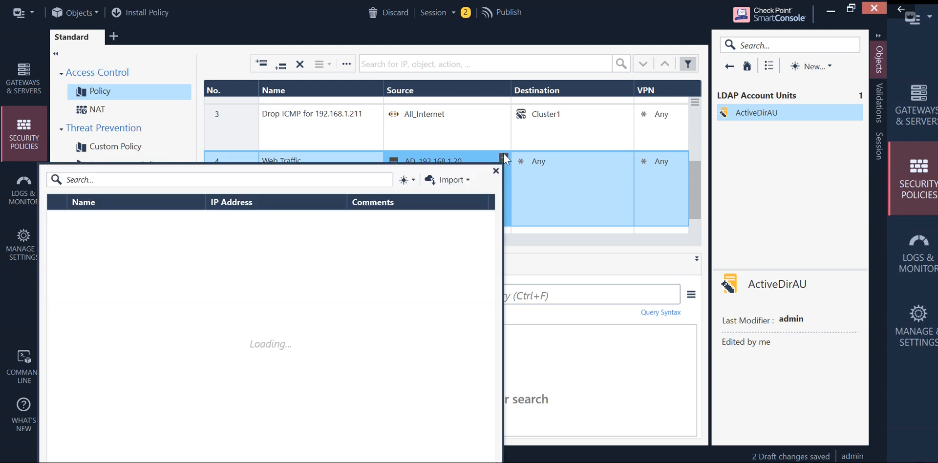
pyautogui.click(410, 181)
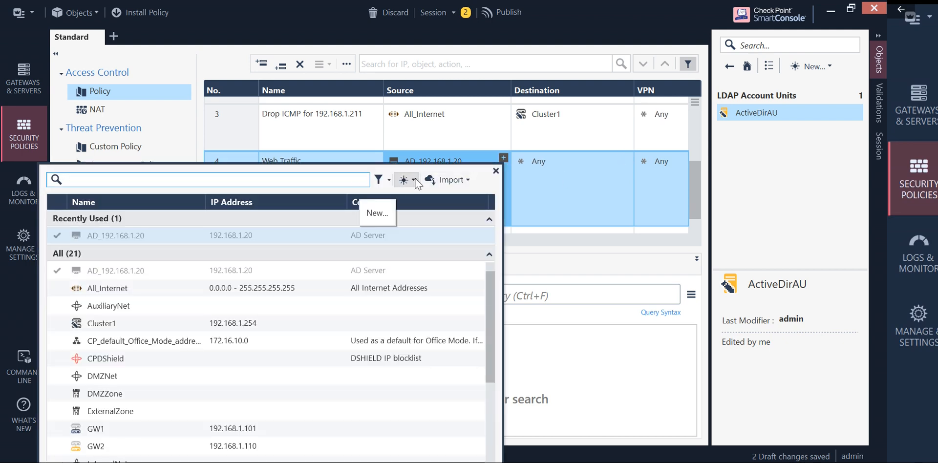
pyautogui.click(415, 180)
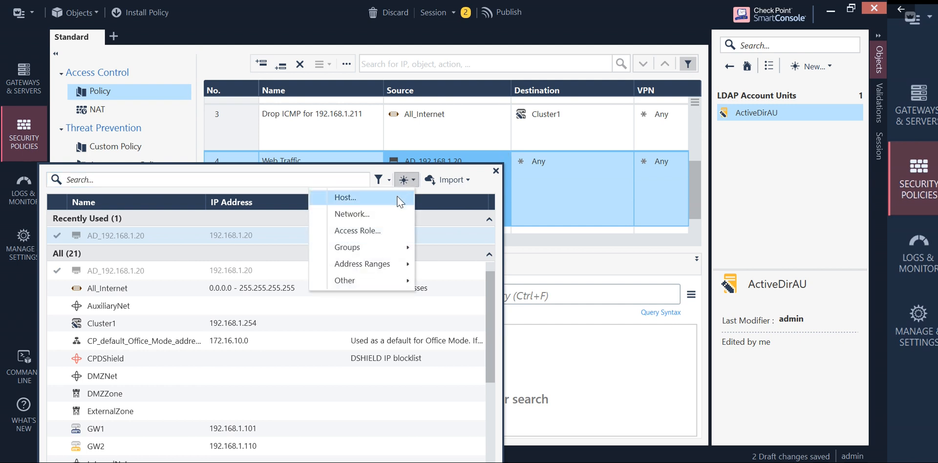
pyautogui.moveTo(391, 276)
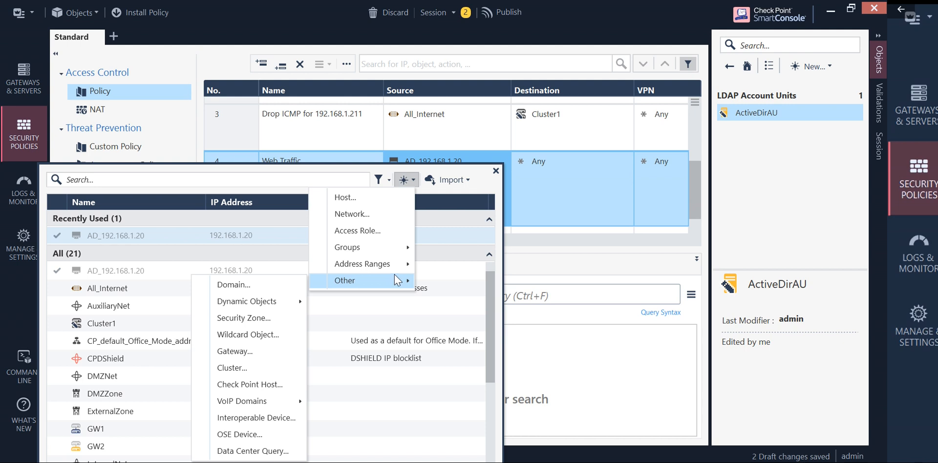
pyautogui.click(387, 231)
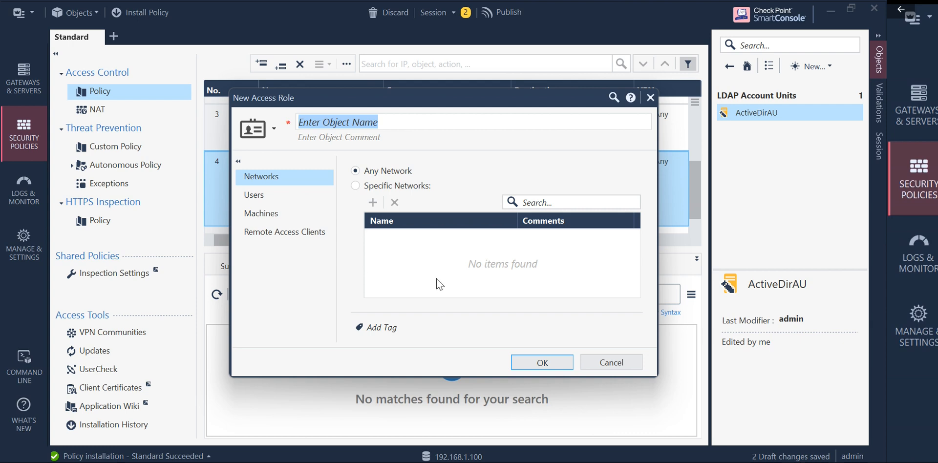
pyautogui.write('DMZ')
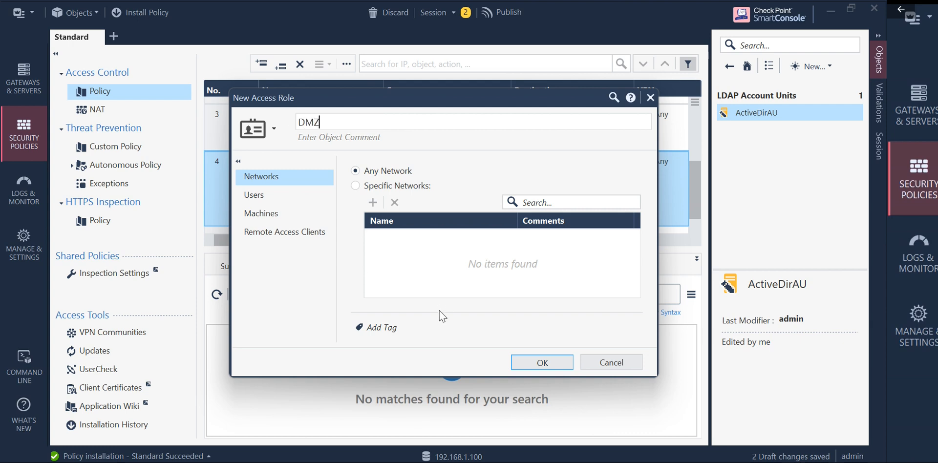
pyautogui.write('_HTTO')
pyautogui.press('BackSpace')
pyautogui.write('P')
pyautogui.moveTo(449, 99); pyautogui.dragTo(390, 200)
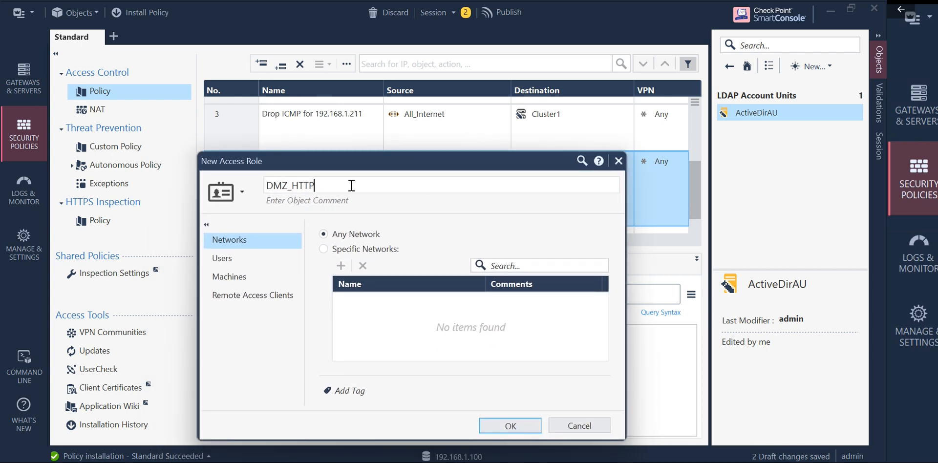
pyautogui.press('BackSpace')
pyautogui.press('BackSpace')
pyautogui.press('BackSpace')
pyautogui.press('BackSpace')
pyautogui.press('BackSpace')
pyautogui.press('BackSpace')
pyautogui.press('BackSpace')
pyautogui.press('BackSpace')
# Name the new access role Access_Rule_for_AD and apply it to any network
pyautogui.write('Access_Rule_for_AD')
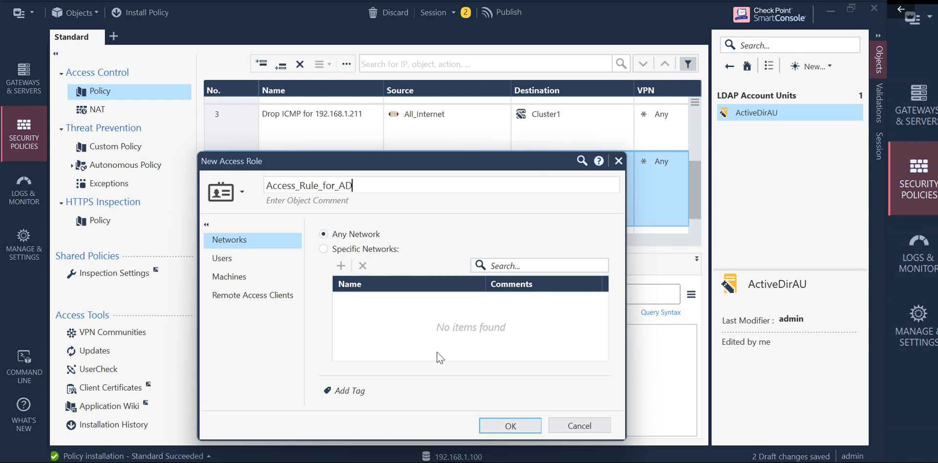
pyautogui.click(324, 249)
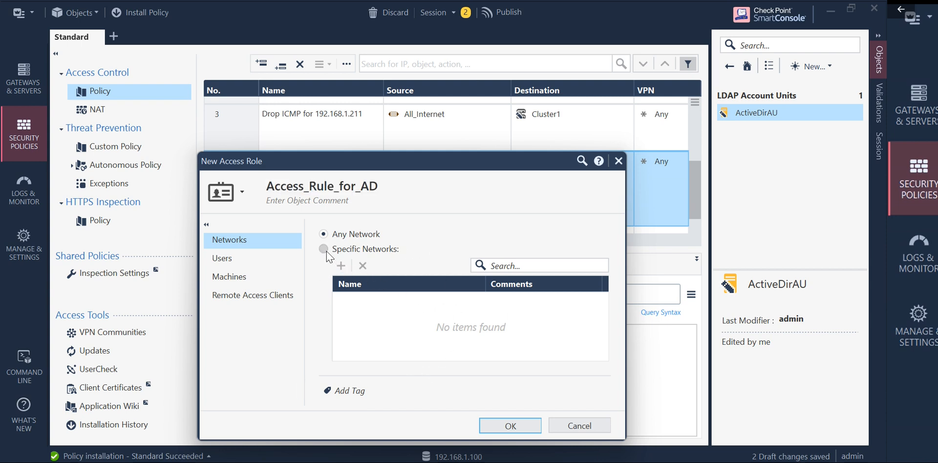
pyautogui.click(323, 234)
# Restrict the access role to specific users/groups and add the Users container from firewallgyaan.com
pyautogui.click(213, 263)
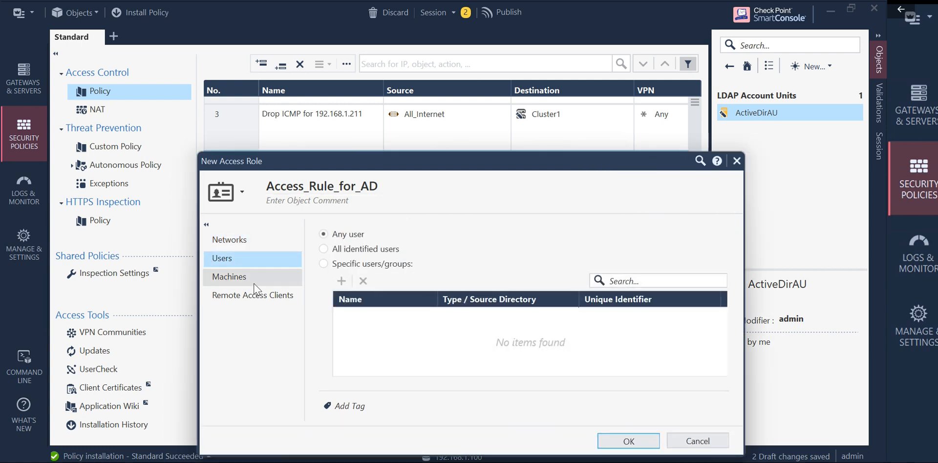
pyautogui.click(395, 267)
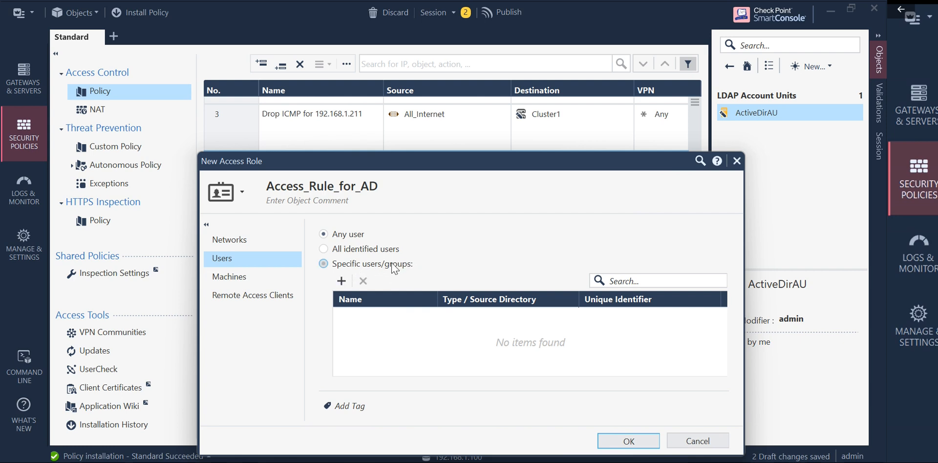
pyautogui.click(341, 281)
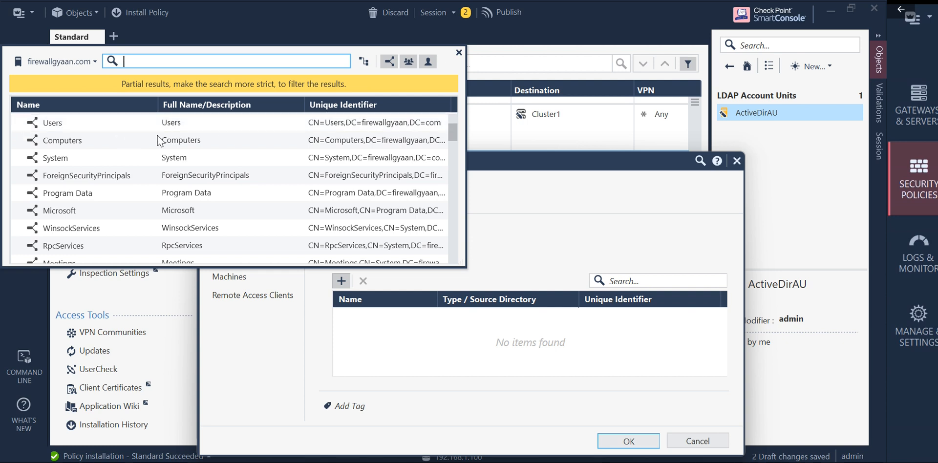
pyautogui.click(18, 123)
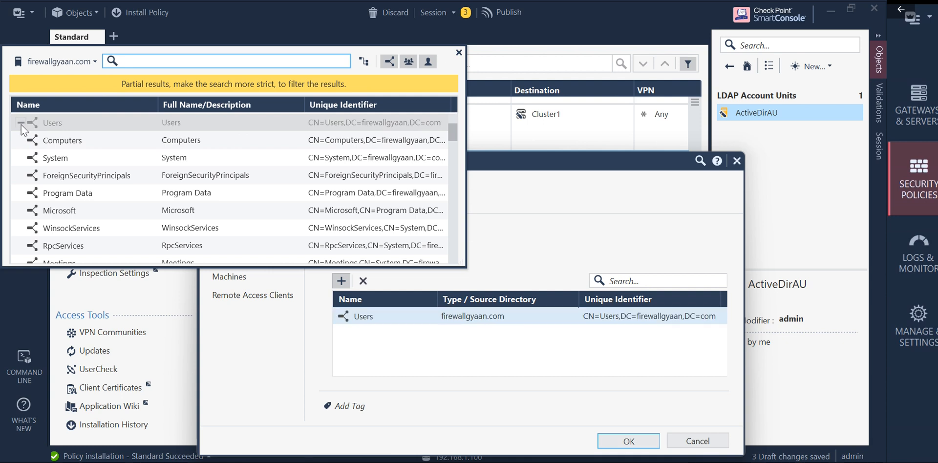
# Remove the Users container from the access role's specific users/groups and close the directory picker
pyautogui.click(20, 123)
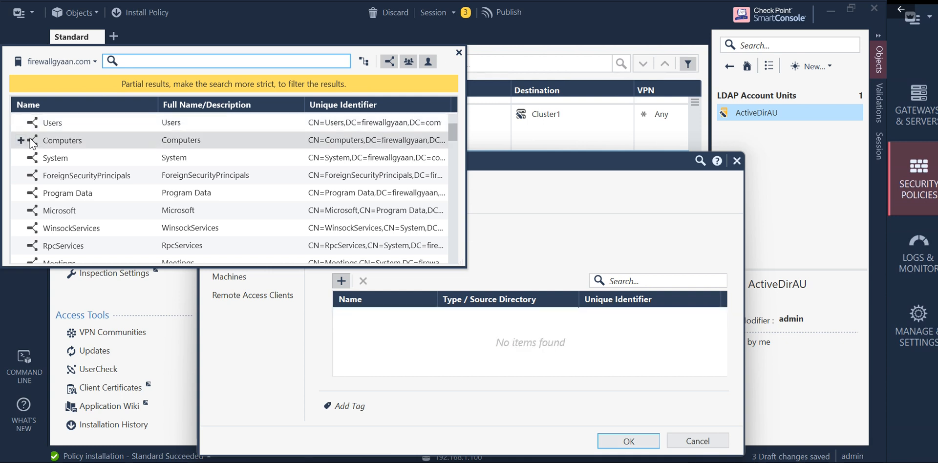
pyautogui.scroll(-1, 230, 168)
pyautogui.scroll(1, 229, 178)
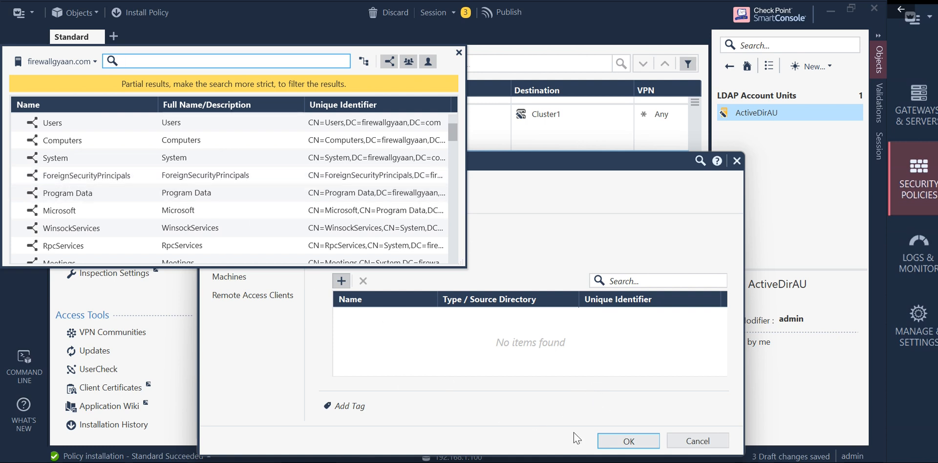
pyautogui.click(460, 53)
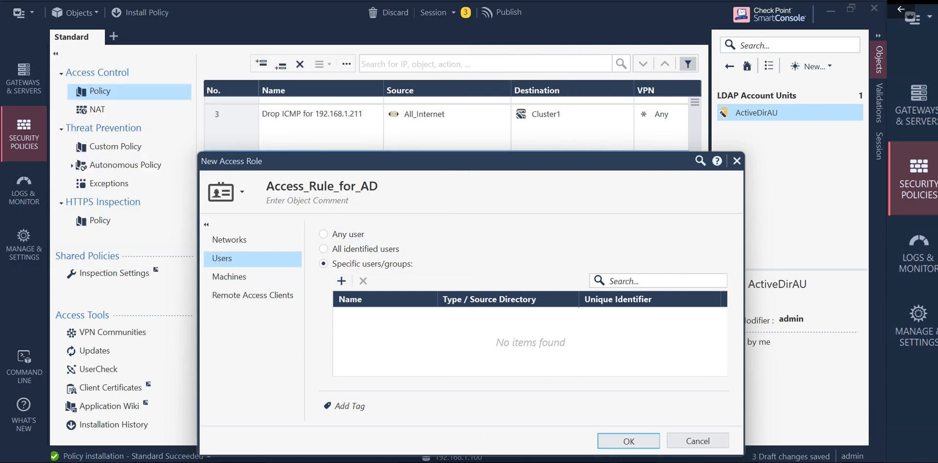
# Switch to the Windows Server 2008 virtual machine in VMware Workstation and unlock the Administrator session with the account password
pyautogui.click(384, 377)
pyautogui.hotkey('ctrl', 'alt')
pyautogui.click(87, 30)
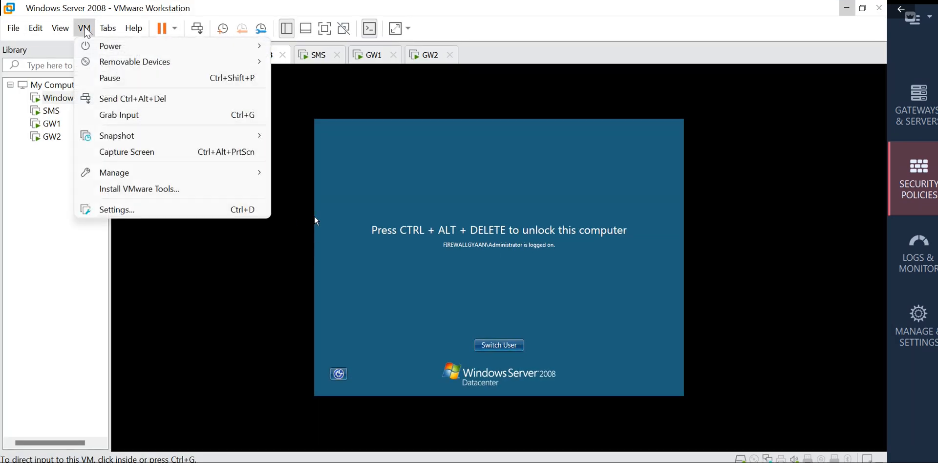
pyautogui.click(110, 98)
pyautogui.click(509, 305)
pyautogui.hotkey('ctrl', 'alt')
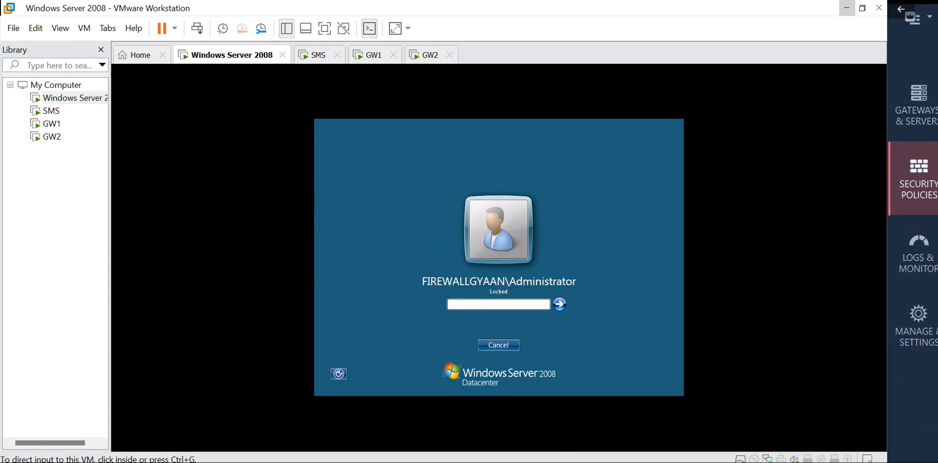
pyautogui.moveTo(594, 462)
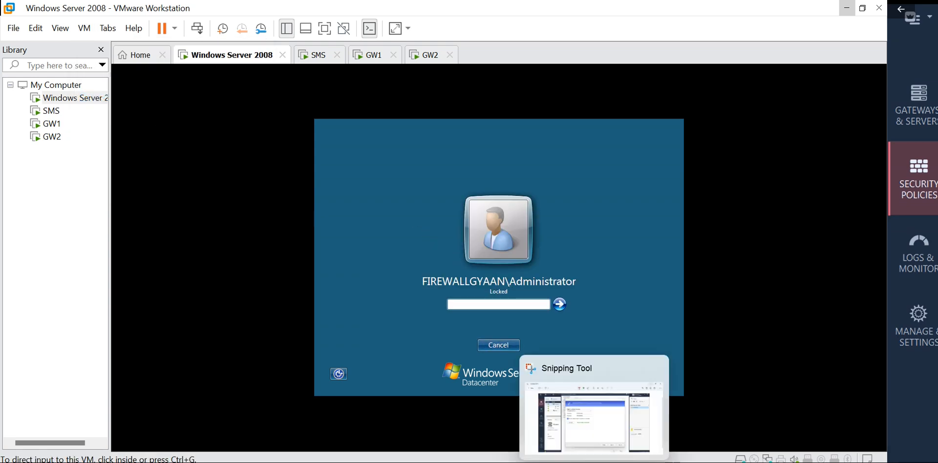
pyautogui.click(740, 315)
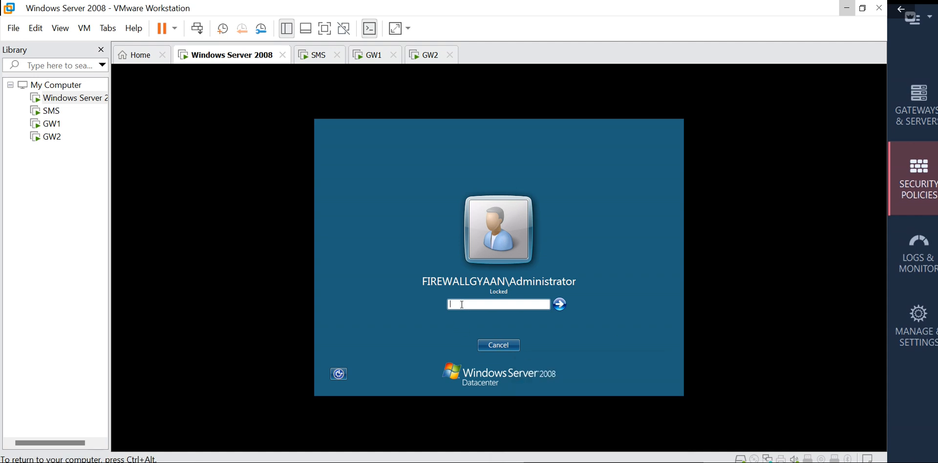
pyautogui.write('•••')
pyautogui.write('••••••••••')
pyautogui.click(560, 304)
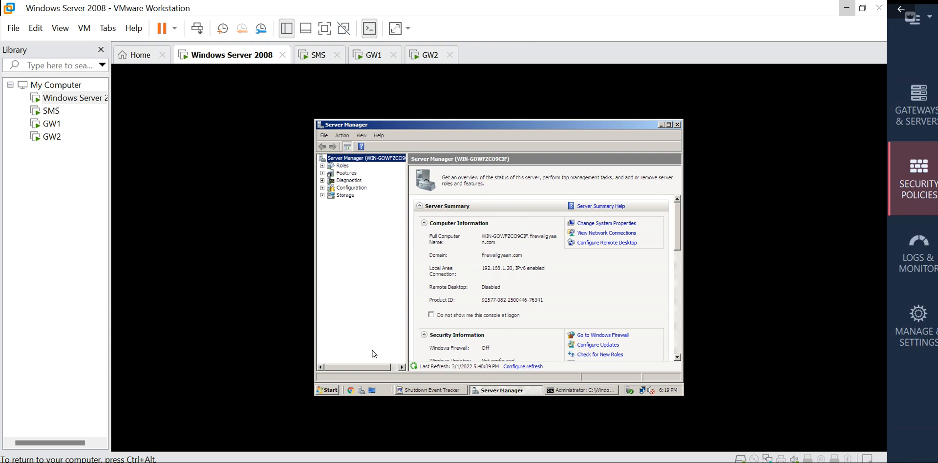
# Open Active Directory Users and Computers and display the Users container of the firewallgyaan.com domain
pyautogui.click(329, 390)
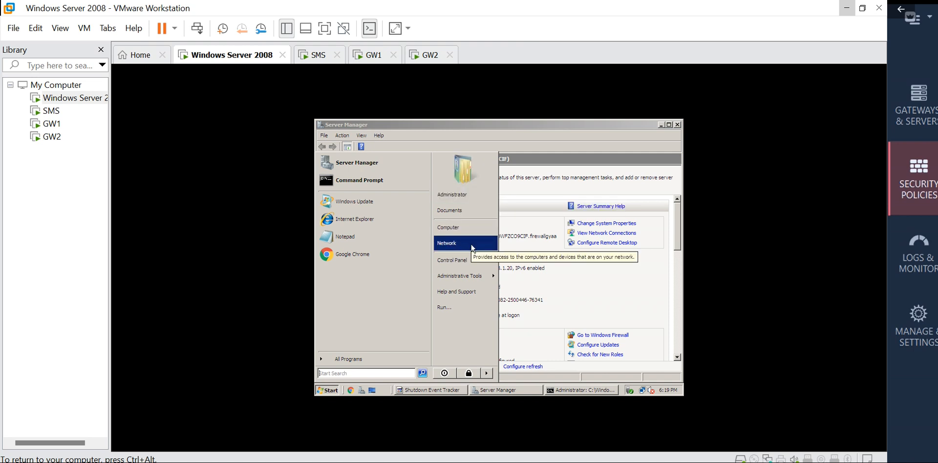
pyautogui.moveTo(480, 283)
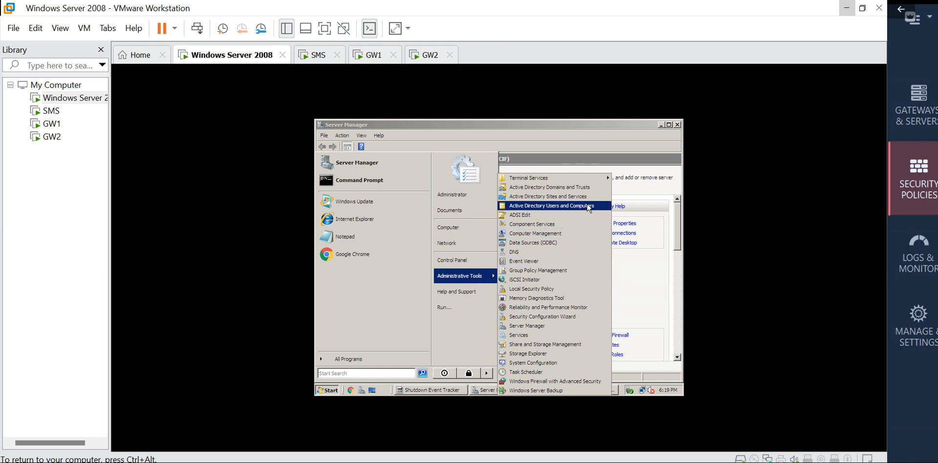
pyautogui.click(589, 207)
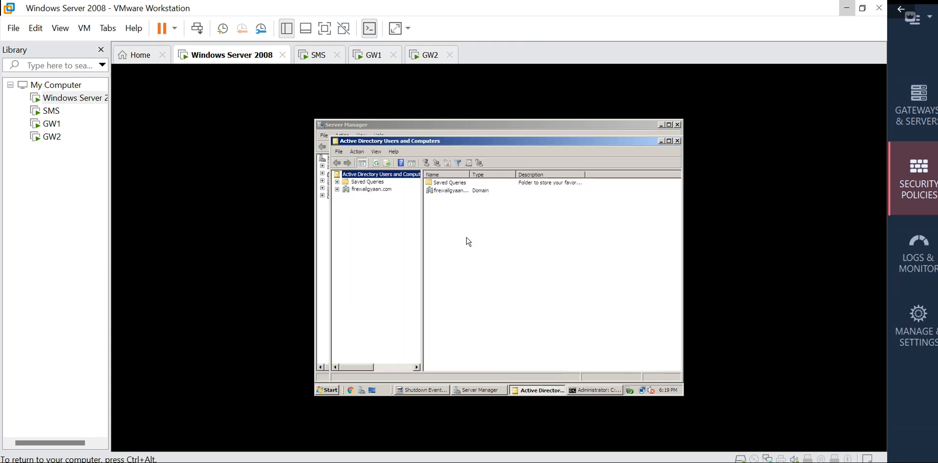
pyautogui.click(337, 190)
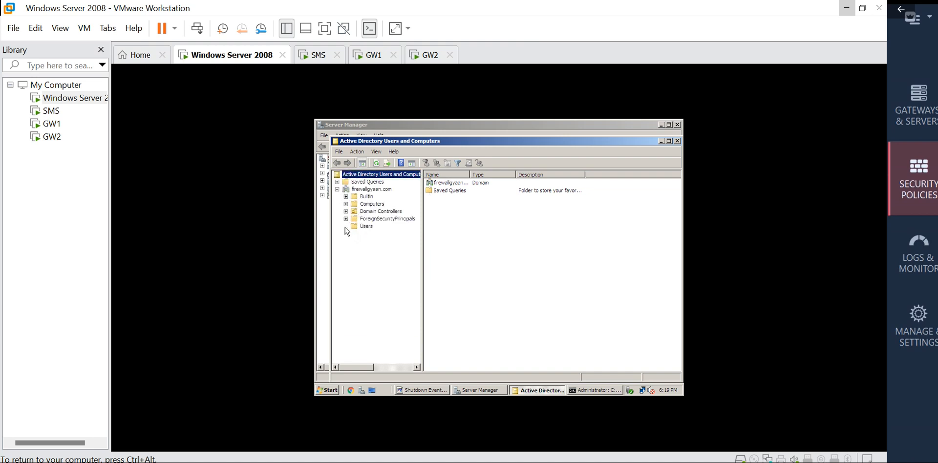
pyautogui.click(357, 227)
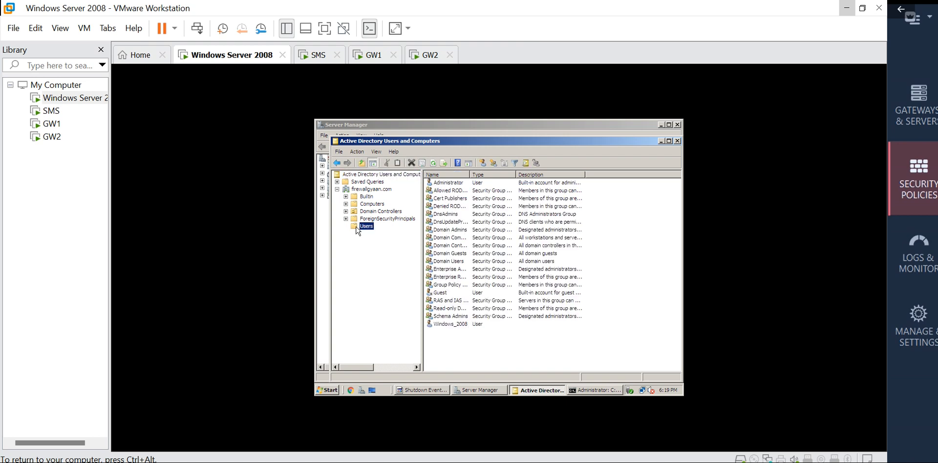
pyautogui.click(345, 205)
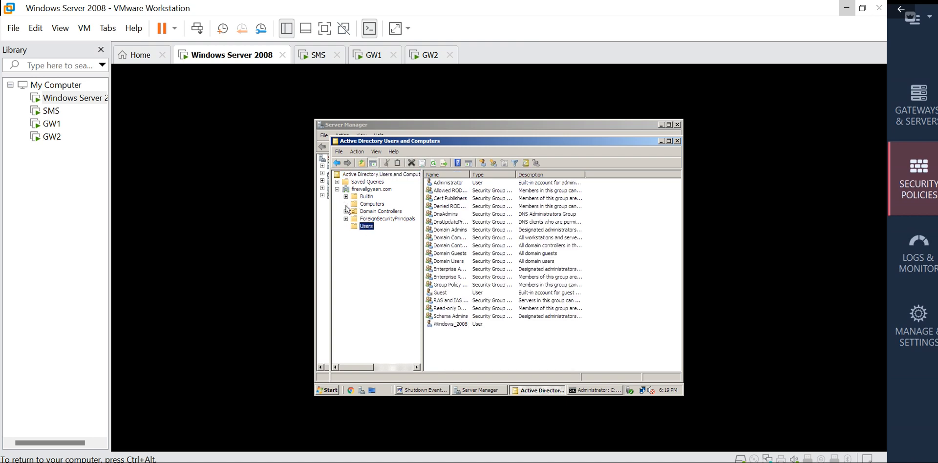
pyautogui.rightClick(366, 230)
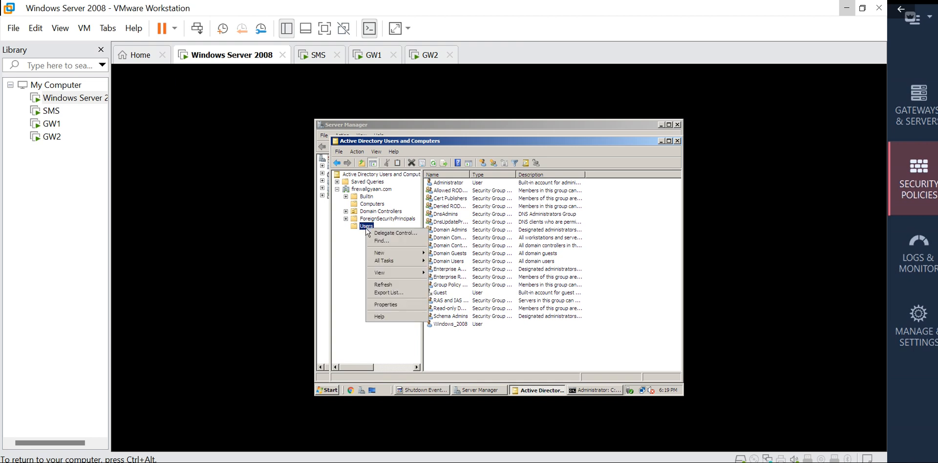
pyautogui.moveTo(421, 256)
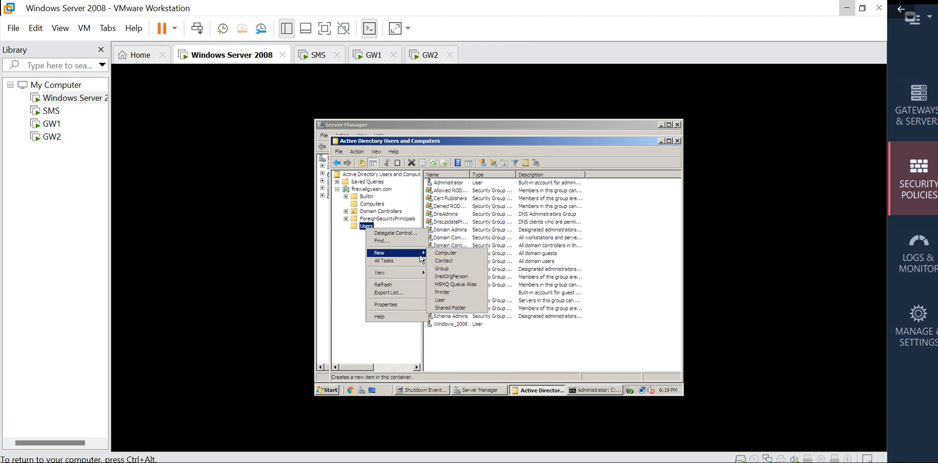
pyautogui.click(453, 302)
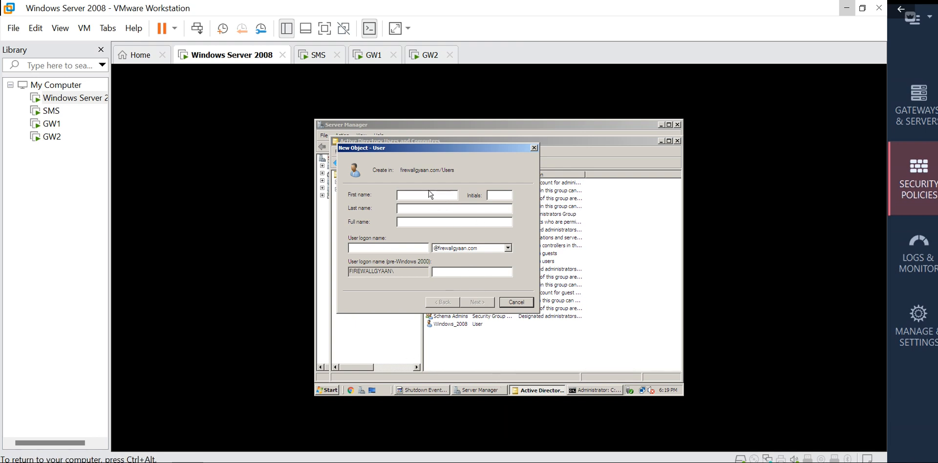
pyautogui.write('V')
pyautogui.write('aibha')
pyautogui.write('vaibhav')
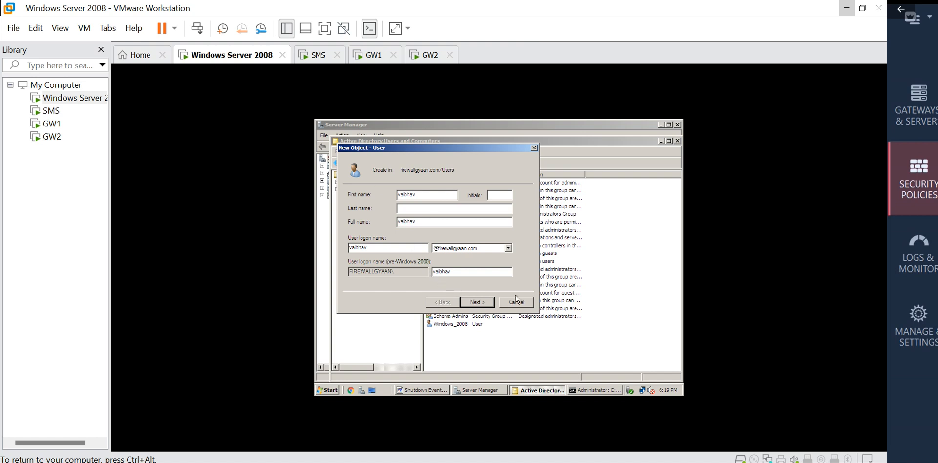
pyautogui.click(481, 302)
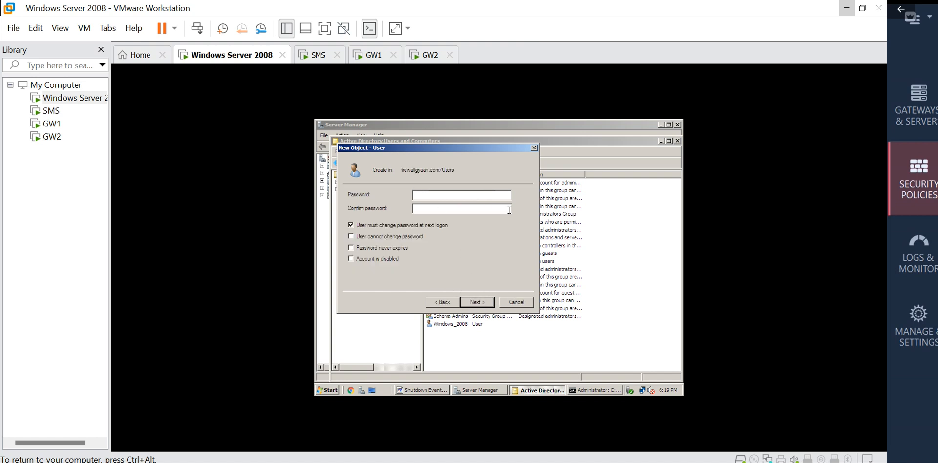
# Enter and confirm the new user's password, disable the change at next logon, enable User cannot change password, and finish creating the account
pyautogui.write('************')
pyautogui.click(352, 226)
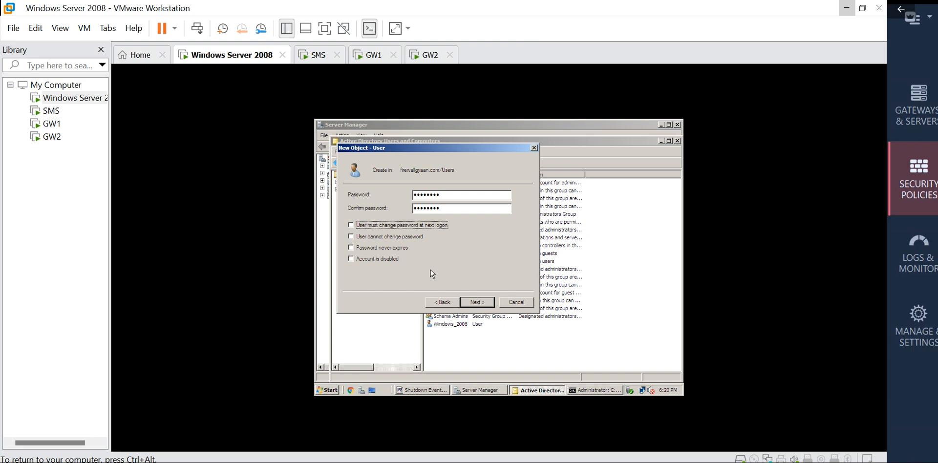
pyautogui.click(351, 237)
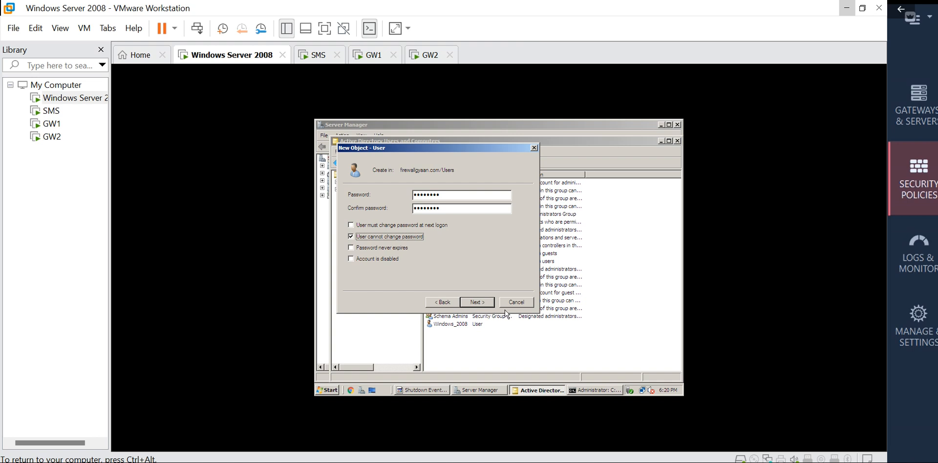
pyautogui.click(481, 303)
pyautogui.click(482, 303)
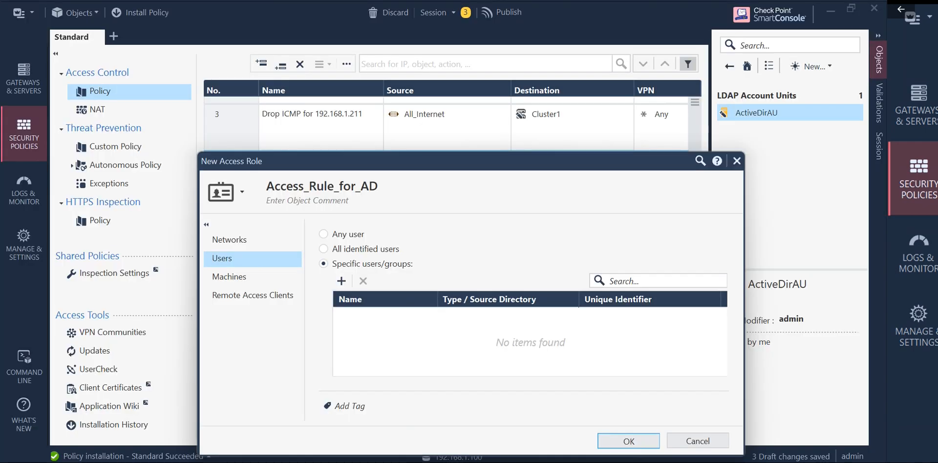
# Back in SmartConsole, search firewallgyaan.com for the newly created user and add it to the access role's specific users/groups
pyautogui.moveTo(493, 169); pyautogui.dragTo(421, 78)
pyautogui.click(270, 197)
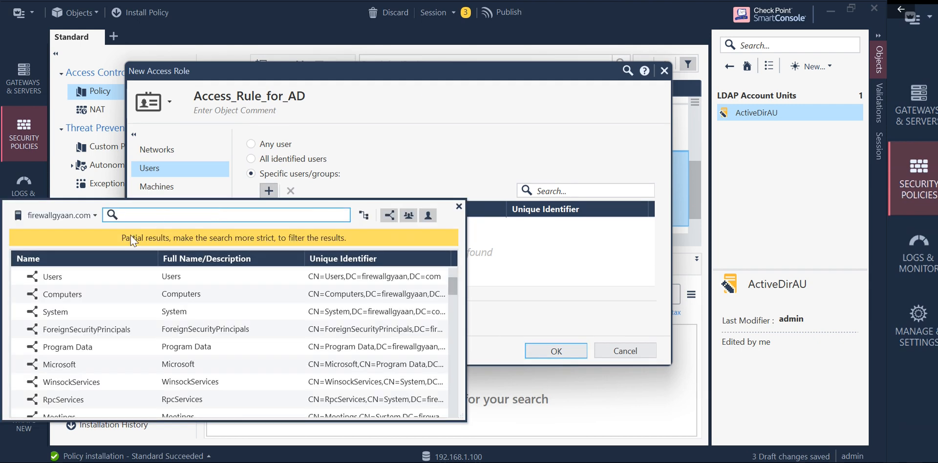
pyautogui.click(20, 276)
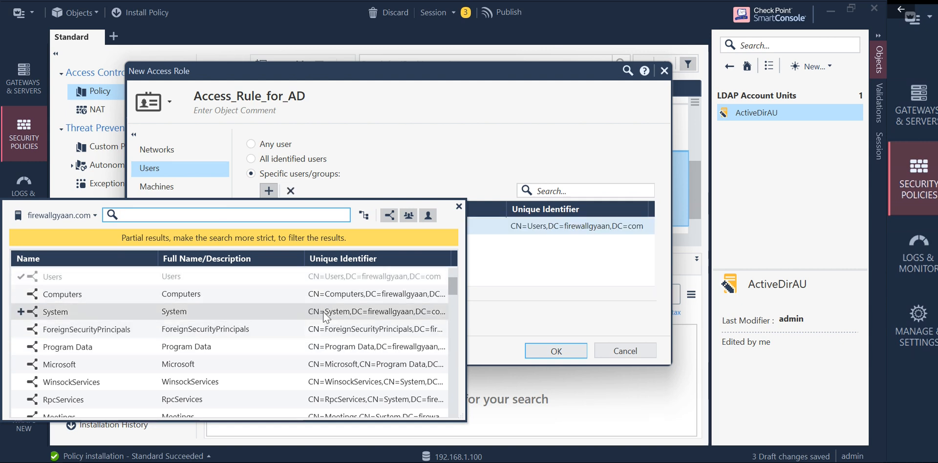
pyautogui.click(21, 277)
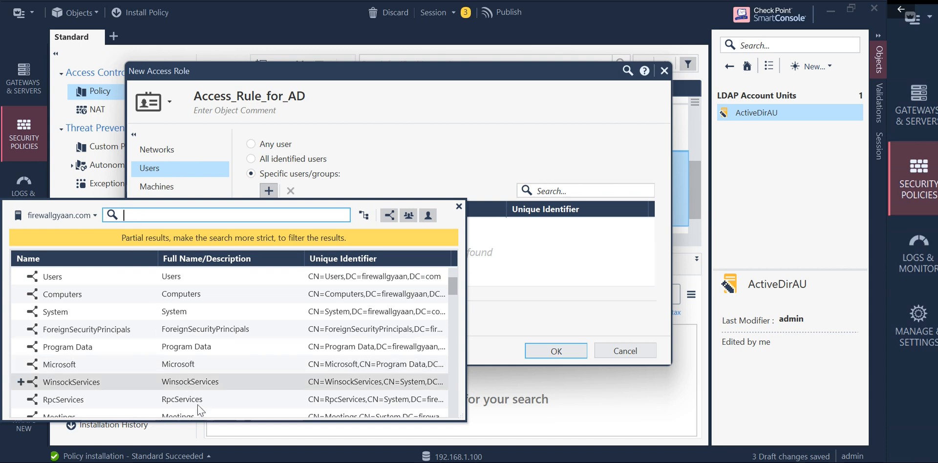
pyautogui.click(135, 214)
pyautogui.write('vaibhav')
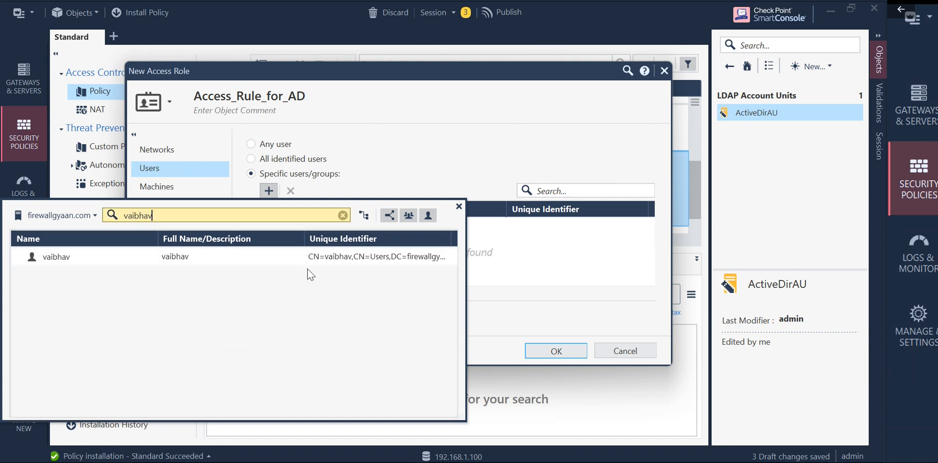
pyautogui.moveTo(23, 255)
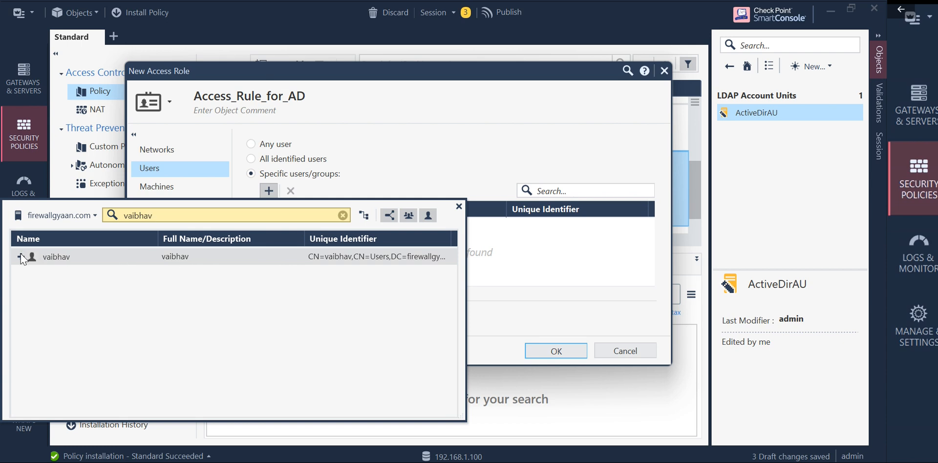
pyautogui.click(20, 256)
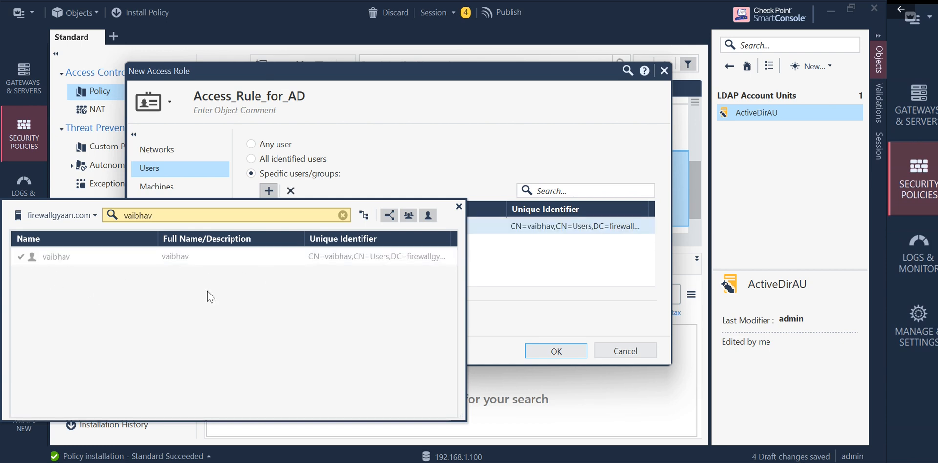
pyautogui.click(459, 206)
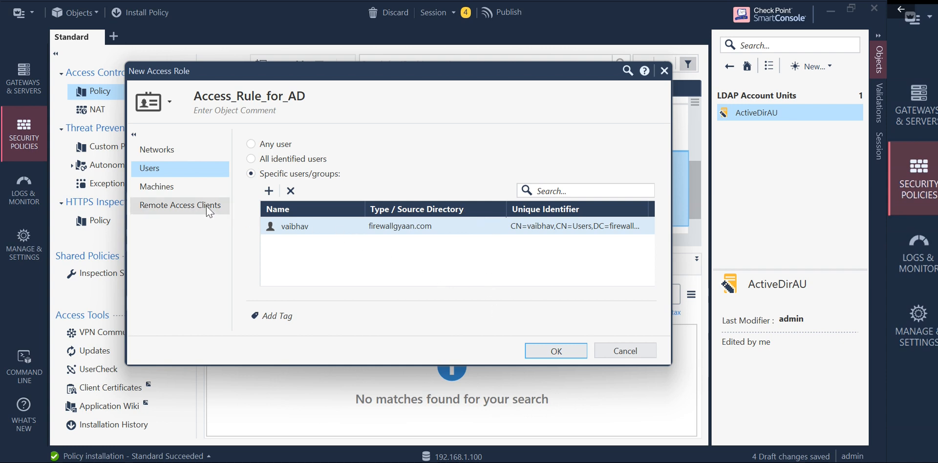
# Check the role's Machines and Remote Access Clients settings, keeping Any machine and Any Client, and save the access role
pyautogui.click(166, 193)
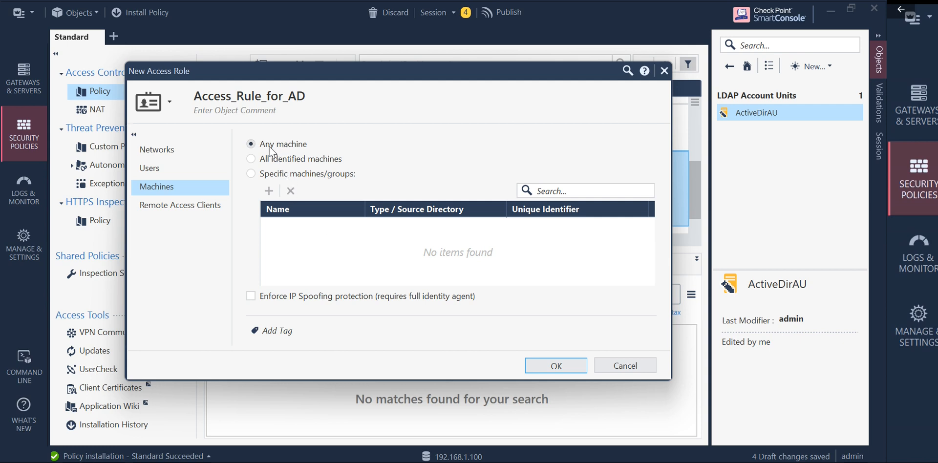
pyautogui.click(181, 209)
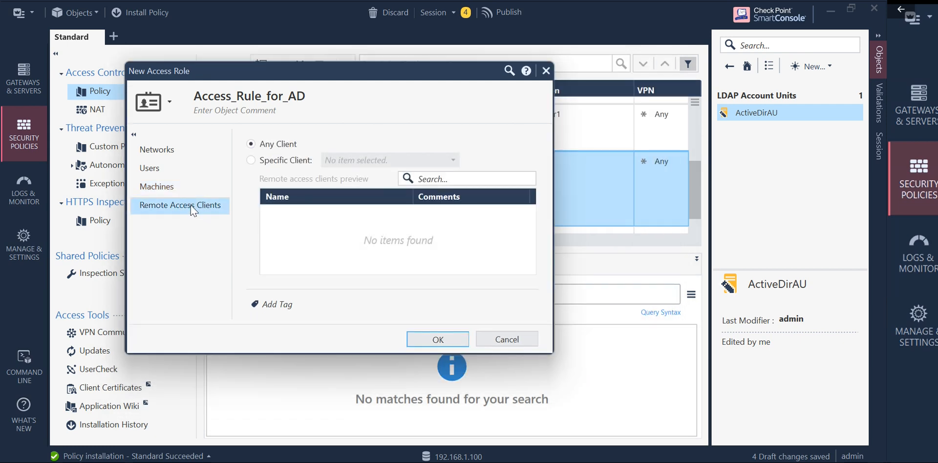
pyautogui.click(181, 191)
pyautogui.click(570, 366)
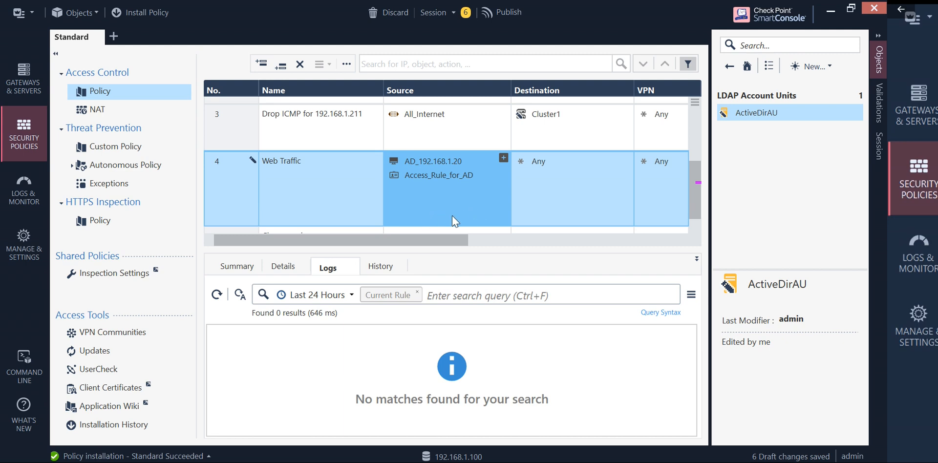
# Review the Web Traffic rule's source, services, action, track and install-on settings
pyautogui.moveTo(341, 239); pyautogui.dragTo(421, 238)
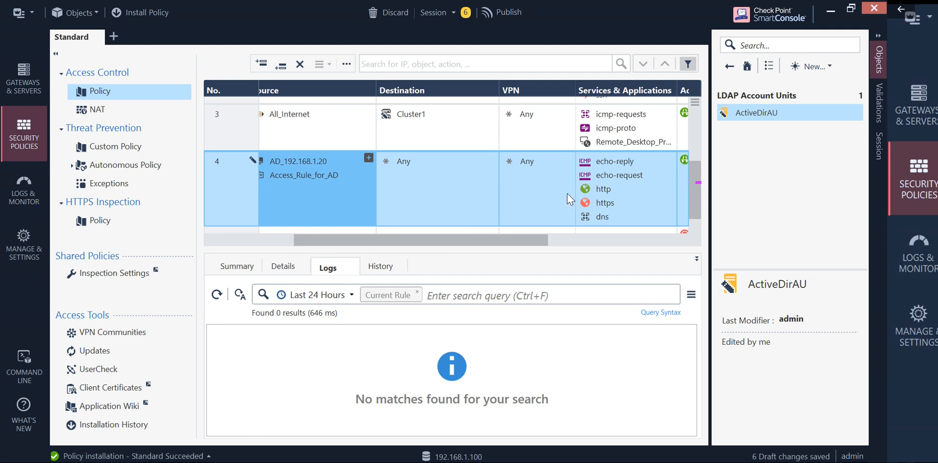
pyautogui.scroll(-1, 585, 178)
pyautogui.scroll(1, 561, 205)
pyautogui.moveTo(515, 237); pyautogui.dragTo(681, 240)
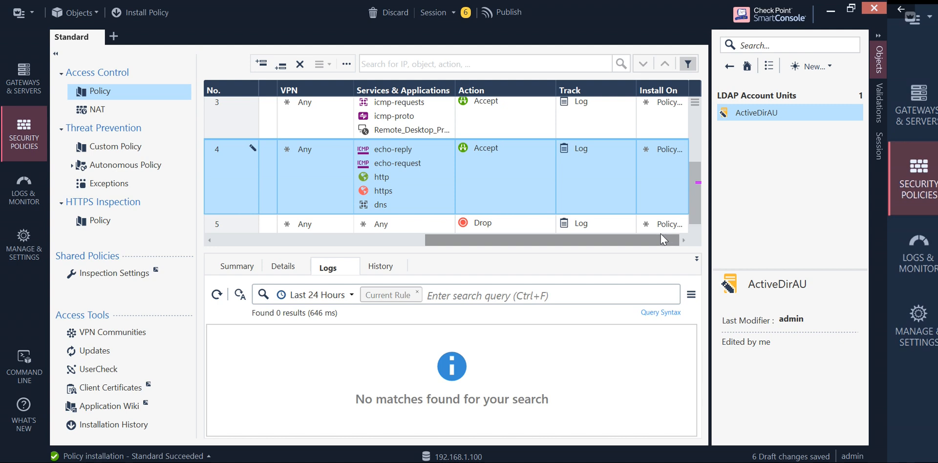
pyautogui.moveTo(666, 235); pyautogui.dragTo(454, 239)
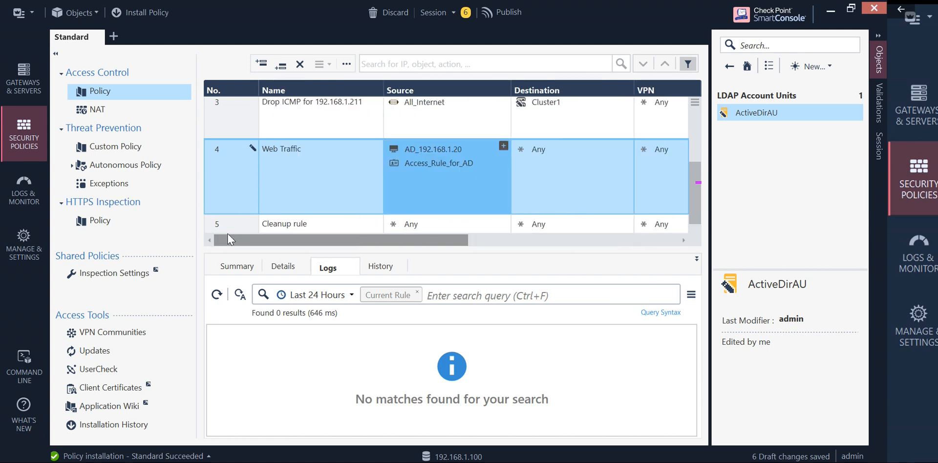
# Publish the draft changes and install the Standard policy's Access Control on Cluster1
pyautogui.click(497, 15)
pyautogui.click(506, 334)
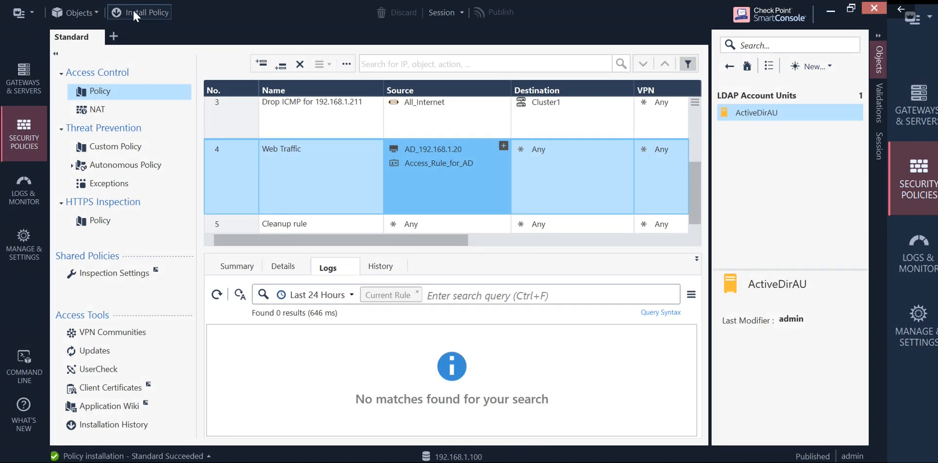
pyautogui.hotkey('ctrl', 'shift', 'Return')
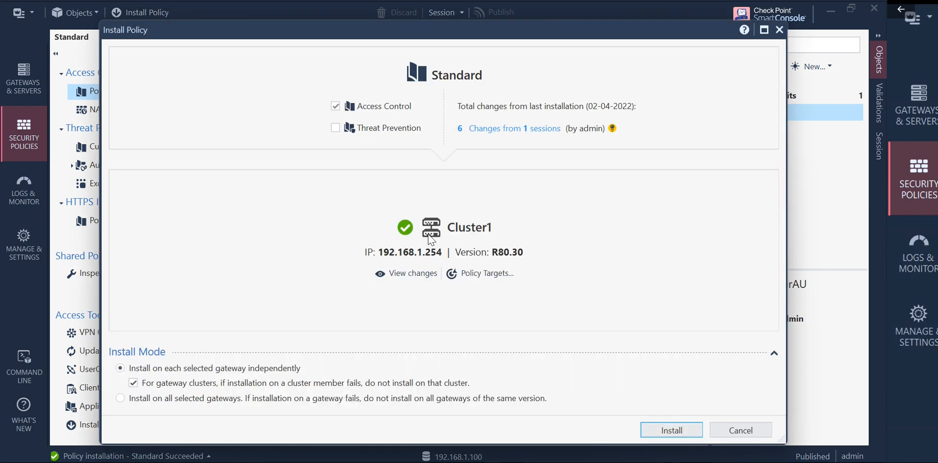
pyautogui.click(659, 430)
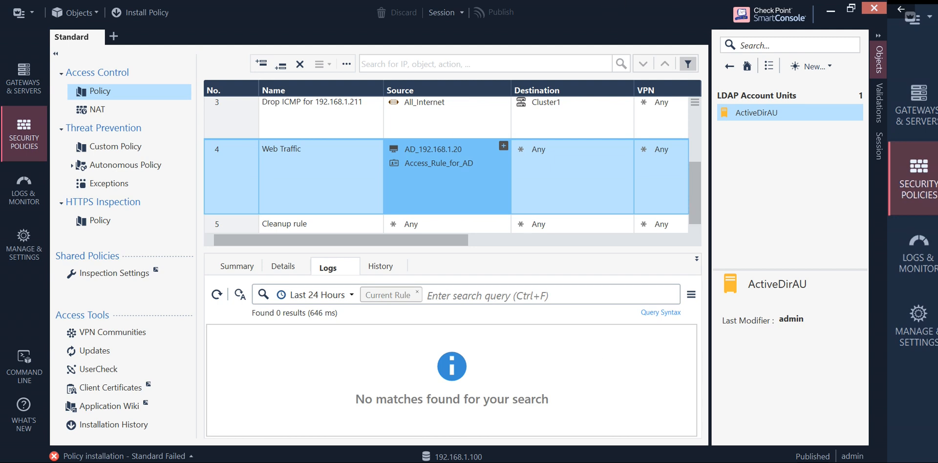
# Open the latest policy installation's details and examine the status messages for Cluster1
pyautogui.click(193, 456)
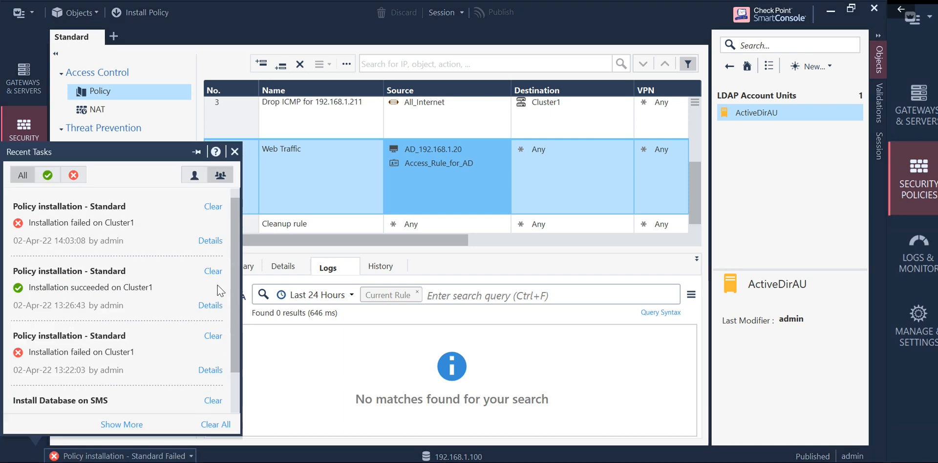
pyautogui.click(210, 240)
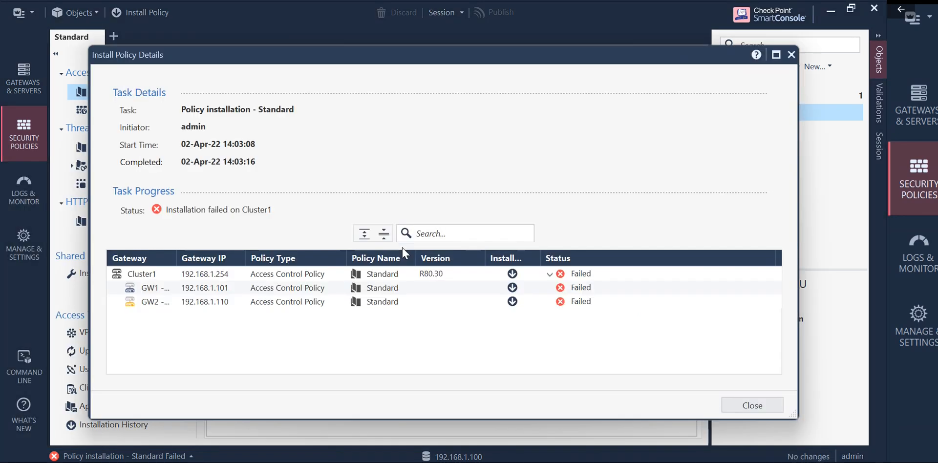
pyautogui.click(557, 277)
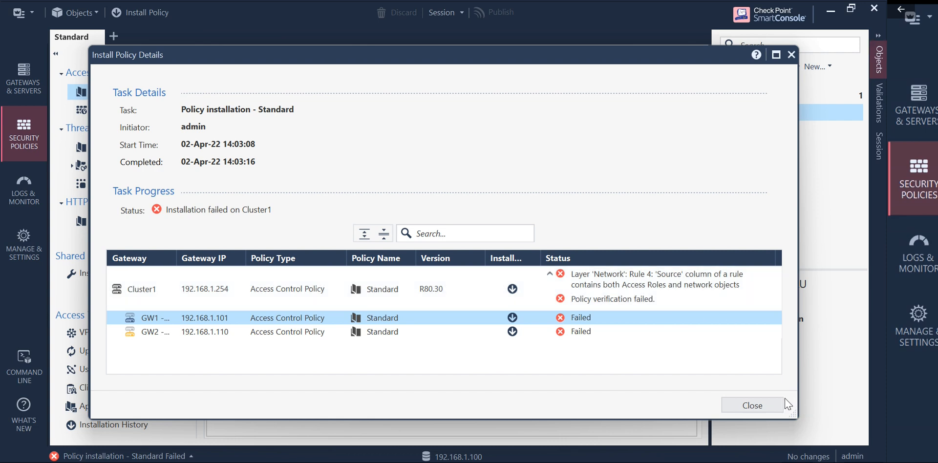
pyautogui.click(755, 406)
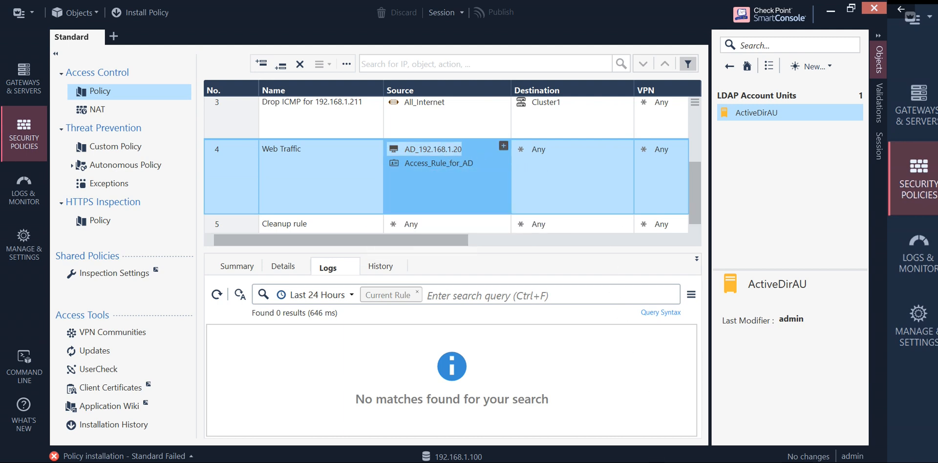
# Remove AD_192.168.1.20 from the source of the Web Traffic rule
pyautogui.press('Delete')
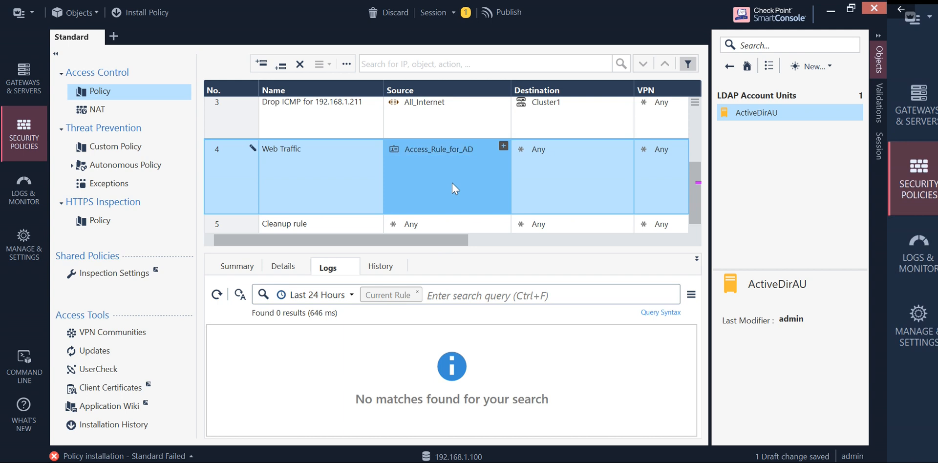
# Review the sources, destinations, services and actions of the Access Control rules around Web Traffic
pyautogui.moveTo(462, 239); pyautogui.dragTo(411, 244)
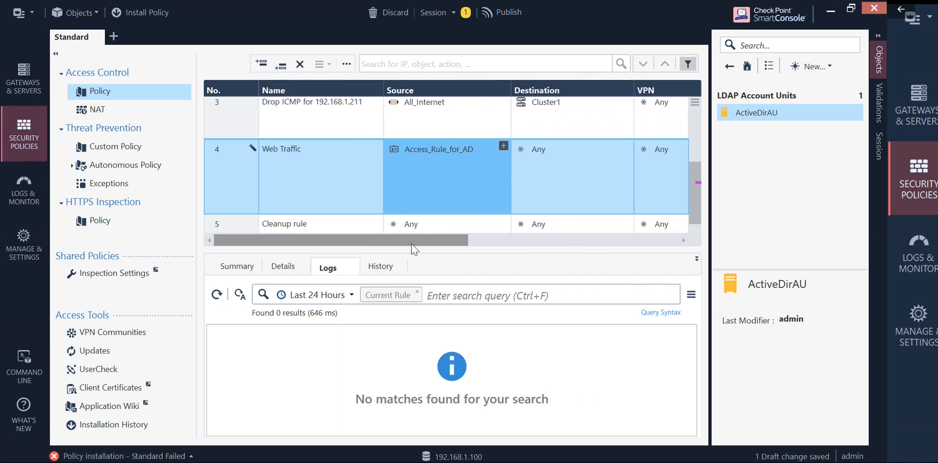
pyautogui.scroll(3, 559, 175)
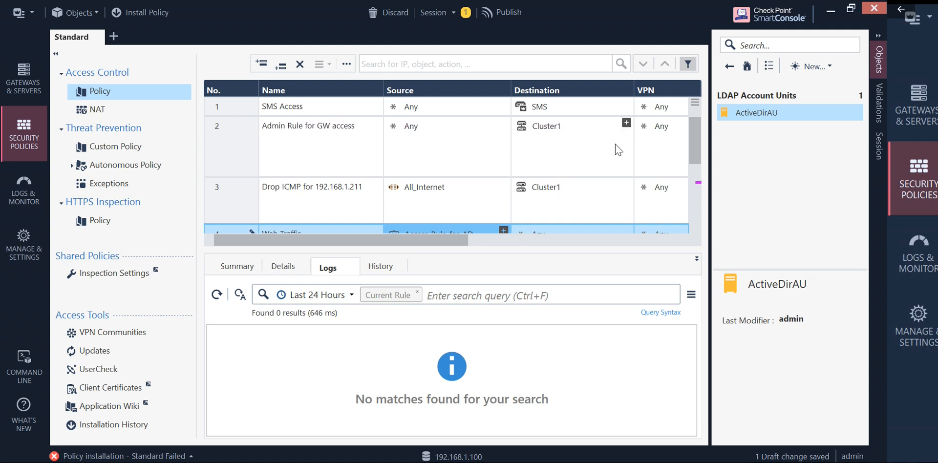
pyautogui.moveTo(440, 244); pyautogui.dragTo(568, 247)
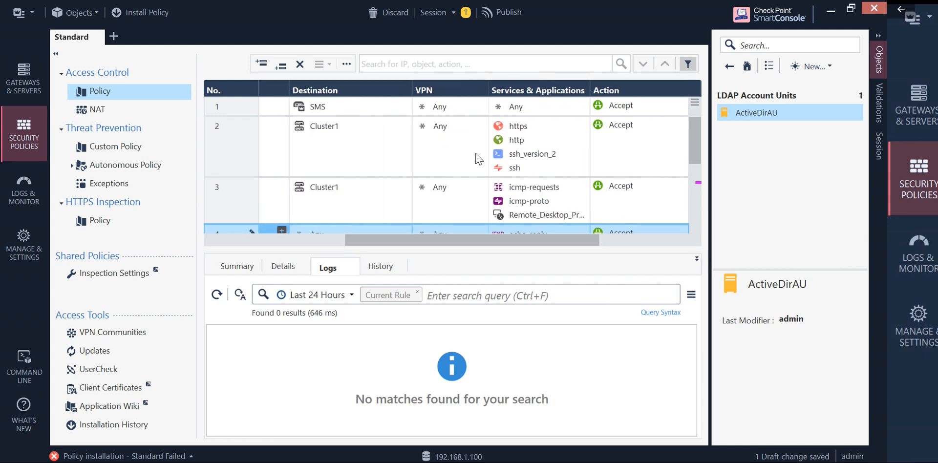
pyautogui.scroll(-1, 484, 149)
pyautogui.scroll(-1, 553, 221)
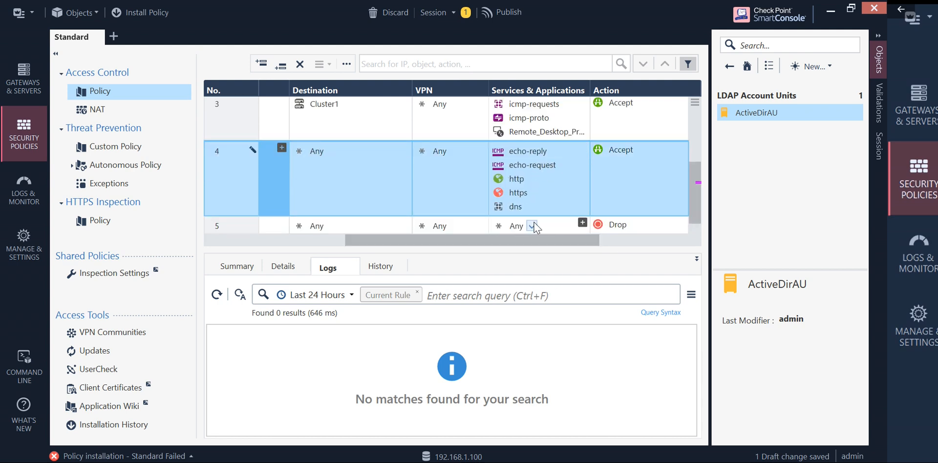
pyautogui.scroll(-1, 485, 154)
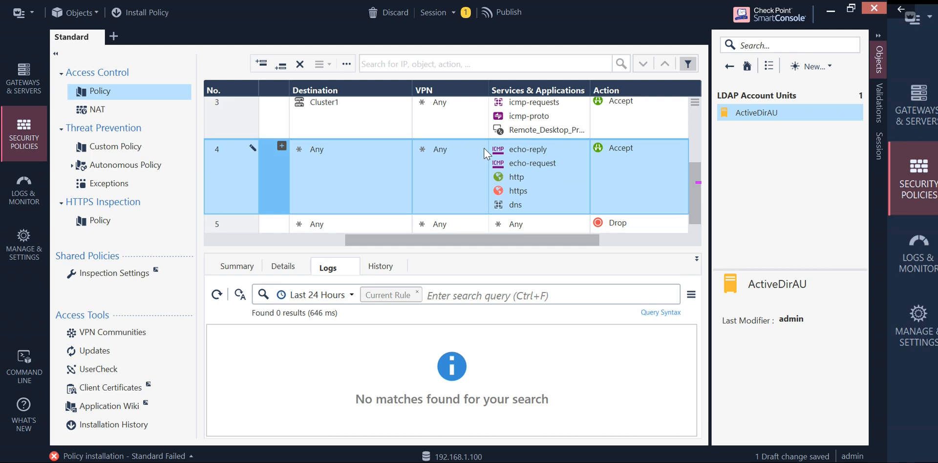
pyautogui.scroll(1, 470, 204)
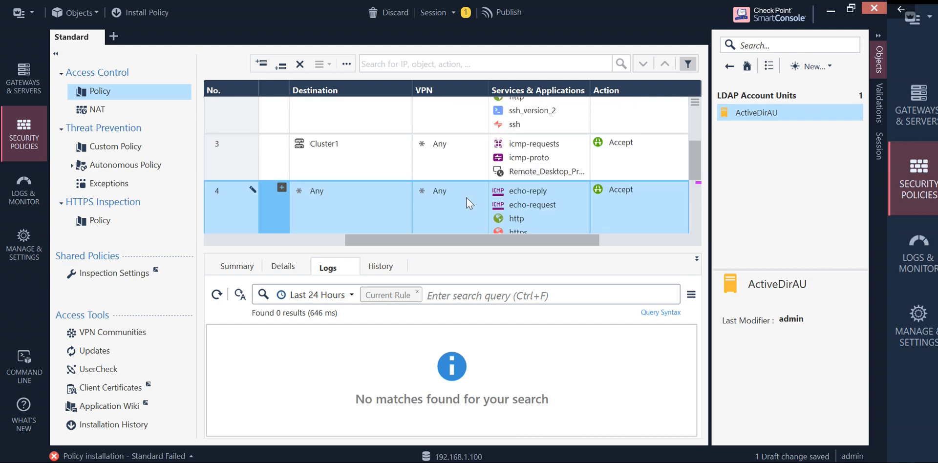
pyautogui.moveTo(465, 240); pyautogui.dragTo(307, 242)
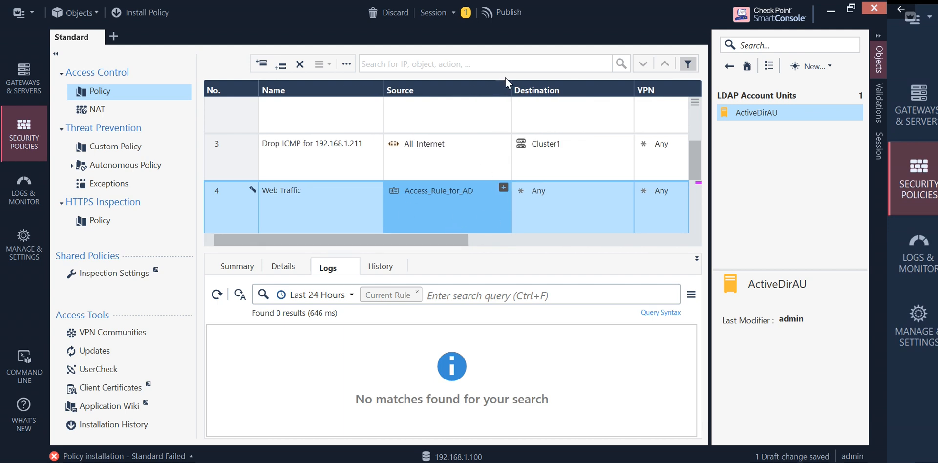
# Publish the source change and install the Standard policy on Cluster1 again
pyautogui.click(517, 16)
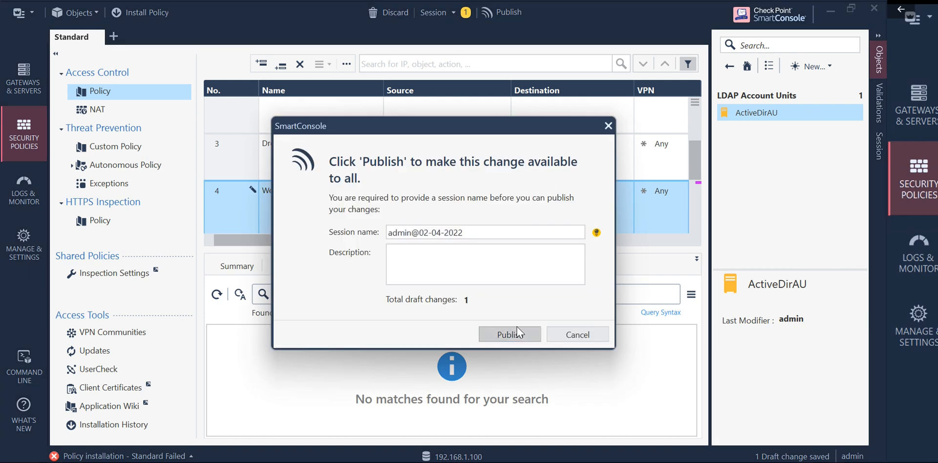
pyautogui.click(526, 333)
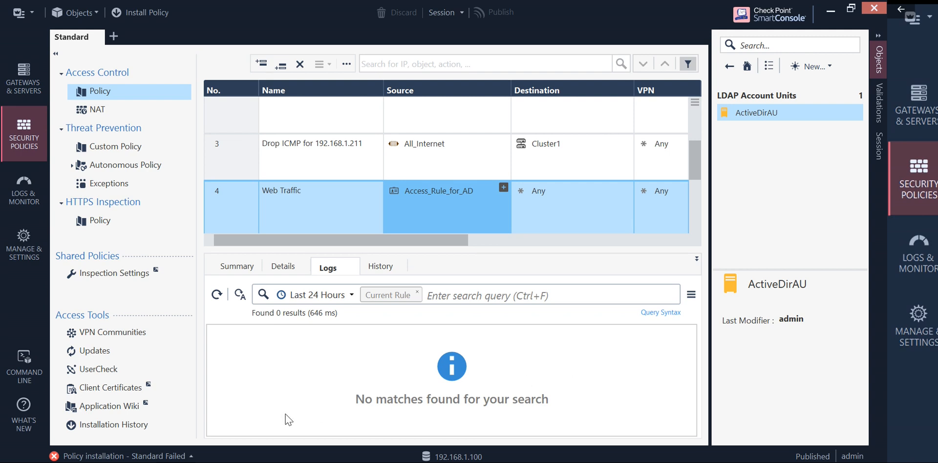
pyautogui.click(191, 457)
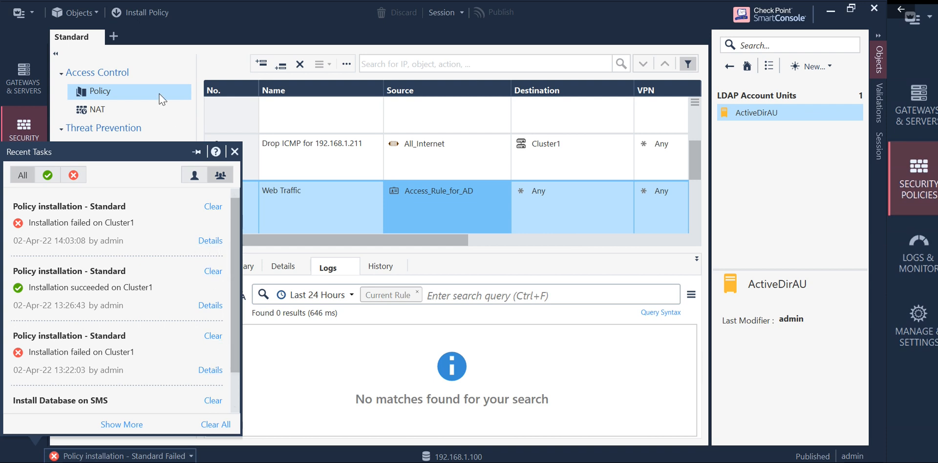
pyautogui.click(150, 15)
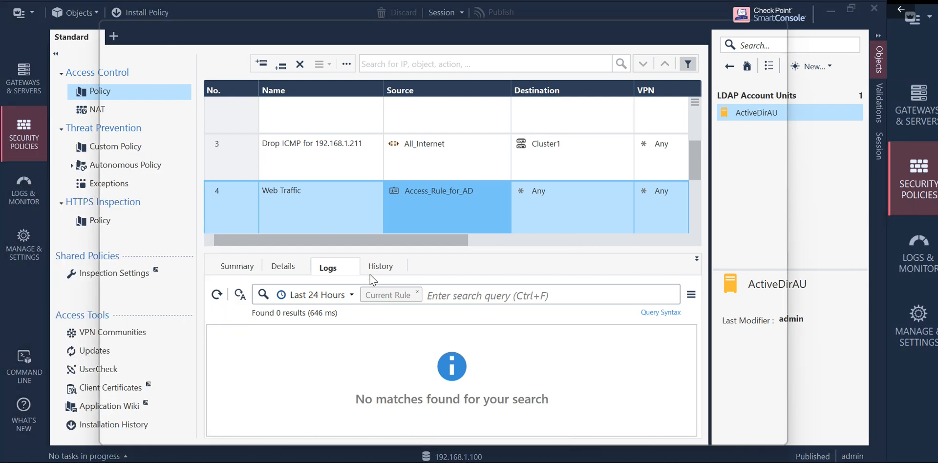
pyautogui.click(666, 429)
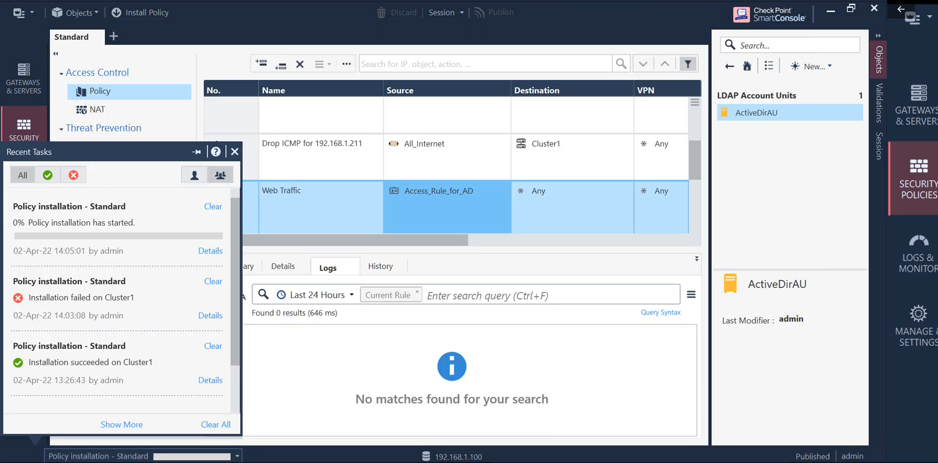
pyautogui.click(411, 189)
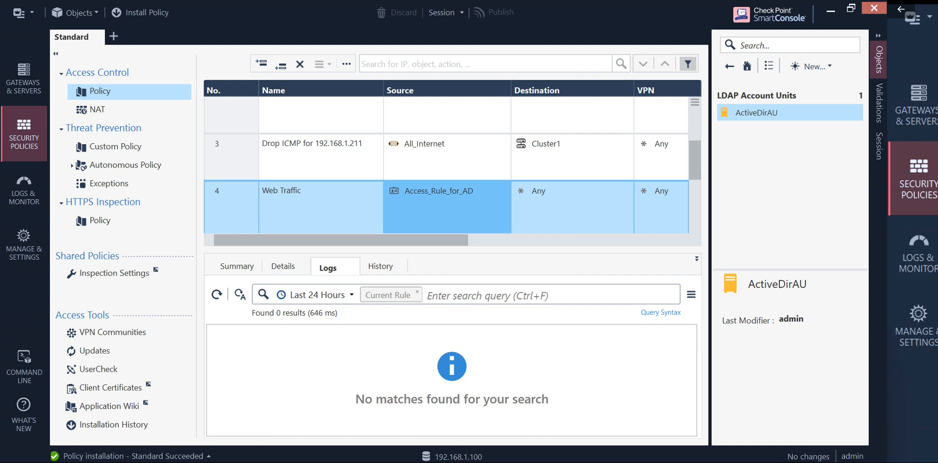
# Switch to the Windows Server 2008 virtual machine in VMware Workstation and start switching to another user
pyautogui.click(541, 462)
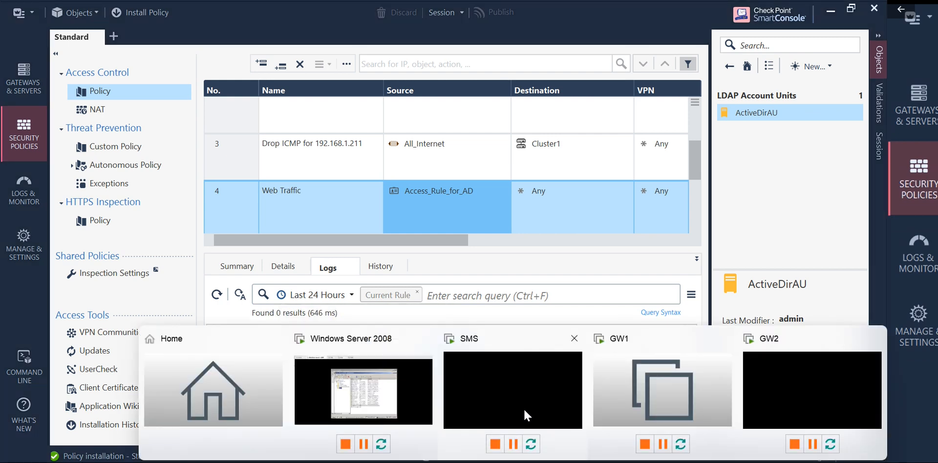
pyautogui.click(414, 404)
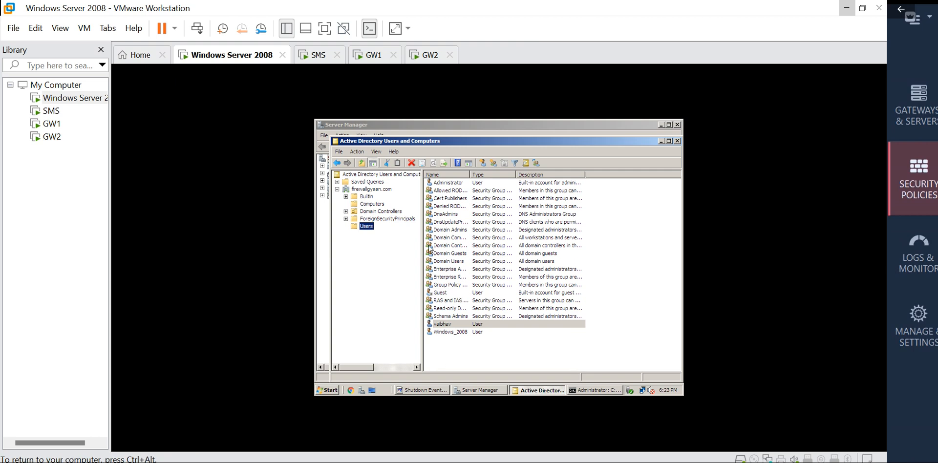
pyautogui.click(87, 34)
pyautogui.click(129, 97)
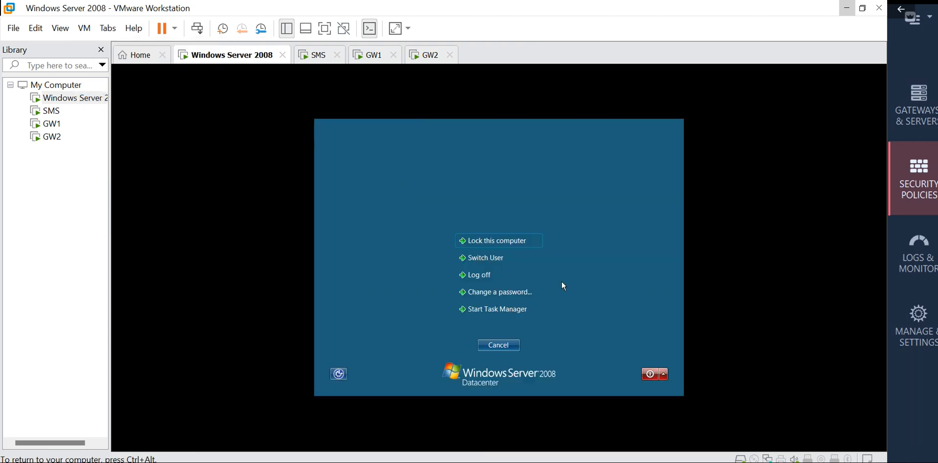
pyautogui.click(485, 257)
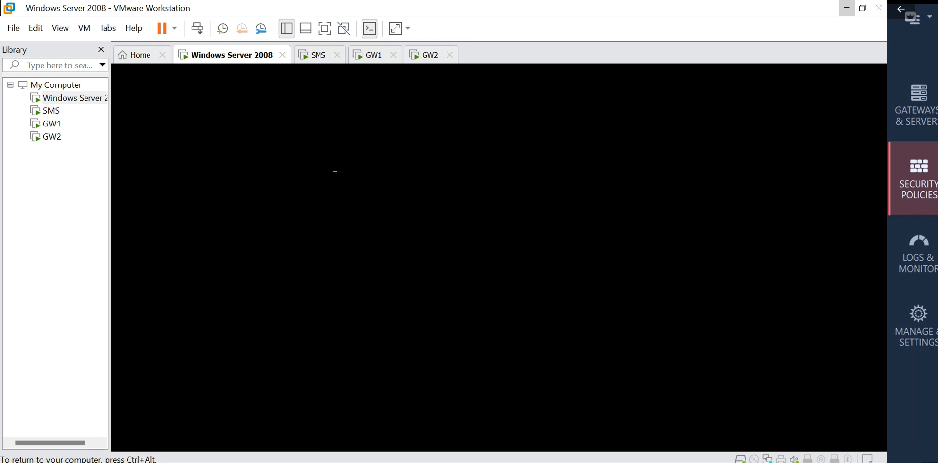
# Send Ctrl+Alt+Del to the Windows Server 2008 machine and choose to log on as Other User
pyautogui.hotkey('ctrl', 'alt')
pyautogui.click(85, 27)
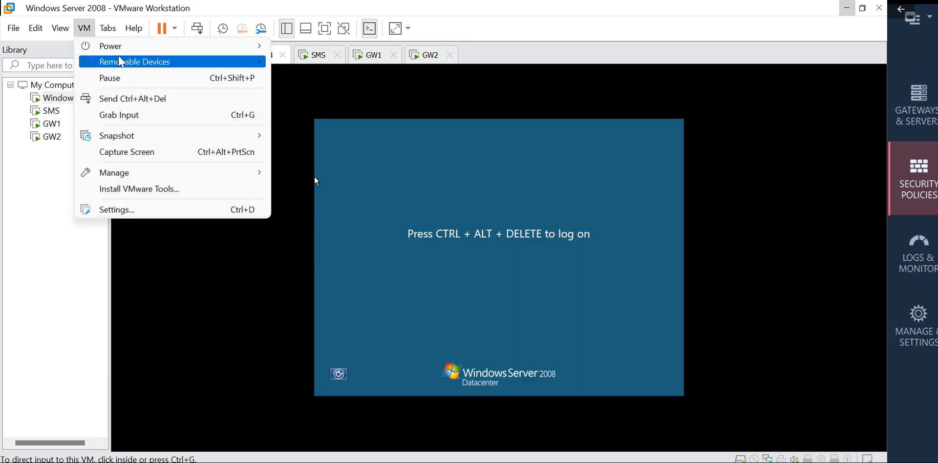
pyautogui.click(157, 98)
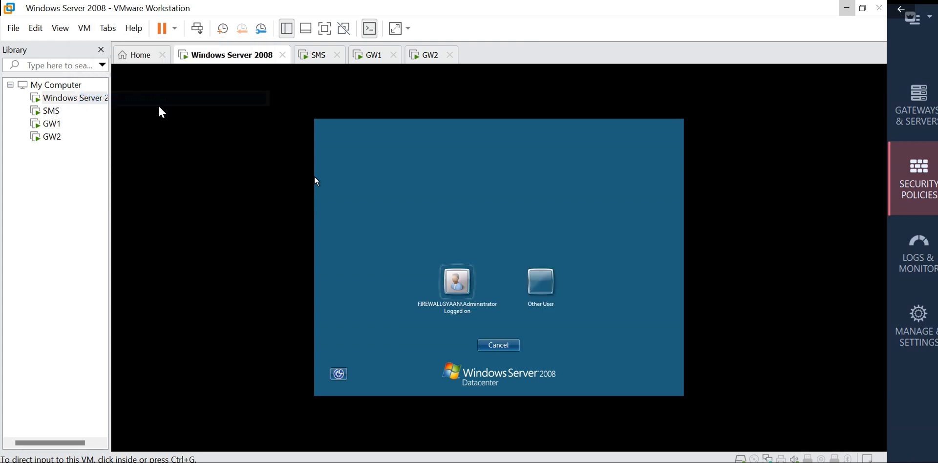
pyautogui.click(546, 296)
pyautogui.click(502, 275)
pyautogui.hotkey('ctrl', 'alt')
pyautogui.moveTo(655, 462)
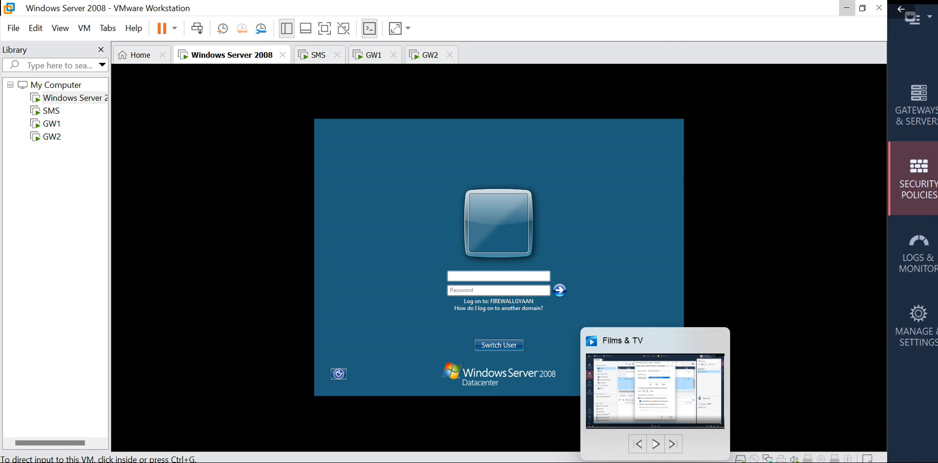
pyautogui.click(553, 313)
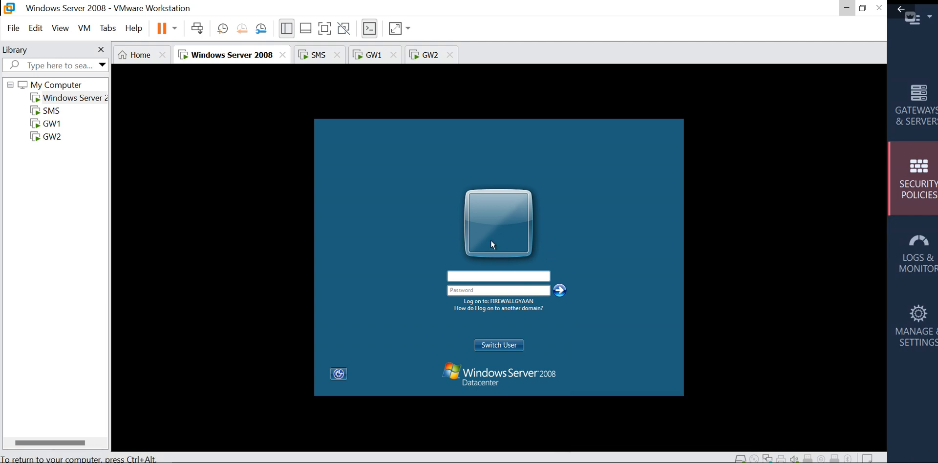
pyautogui.hotkey('ctrl', 'alt')
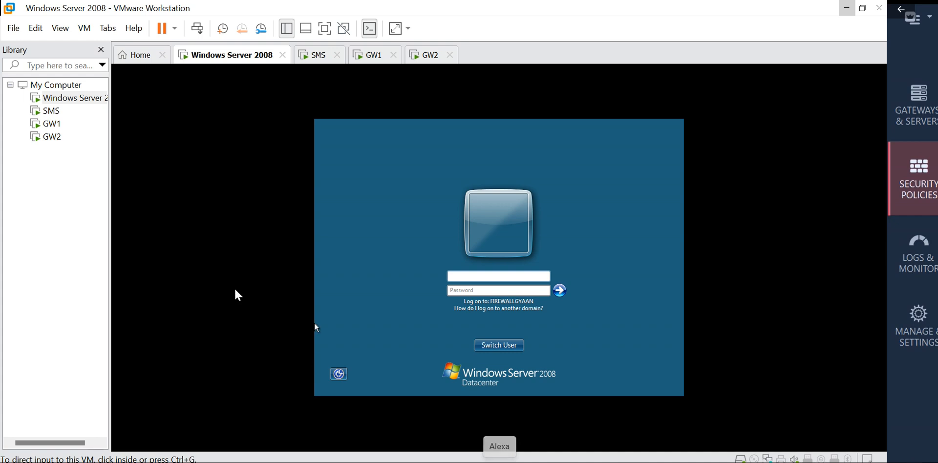
# Try to log on to the FIREWALLGYAAN domain with the new AD user's name and account password, and dismiss the error
pyautogui.write('vaibhav')
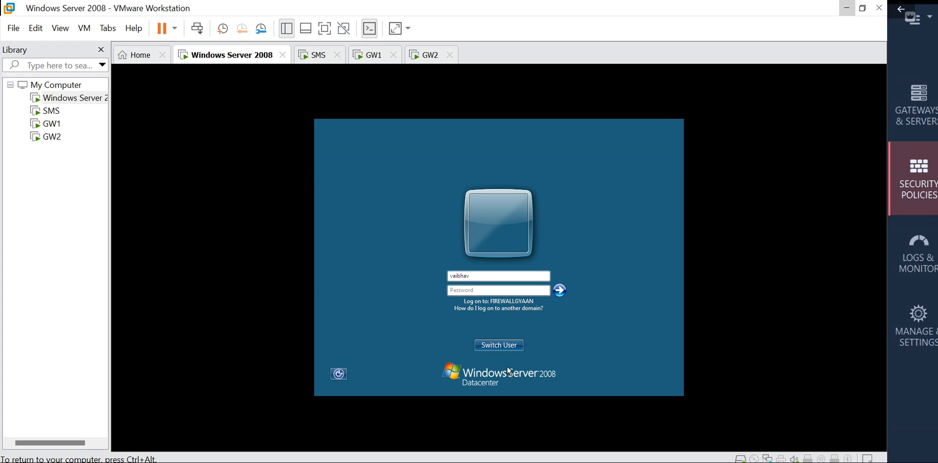
pyautogui.press('Tab')
pyautogui.write('********')
pyautogui.click(560, 292)
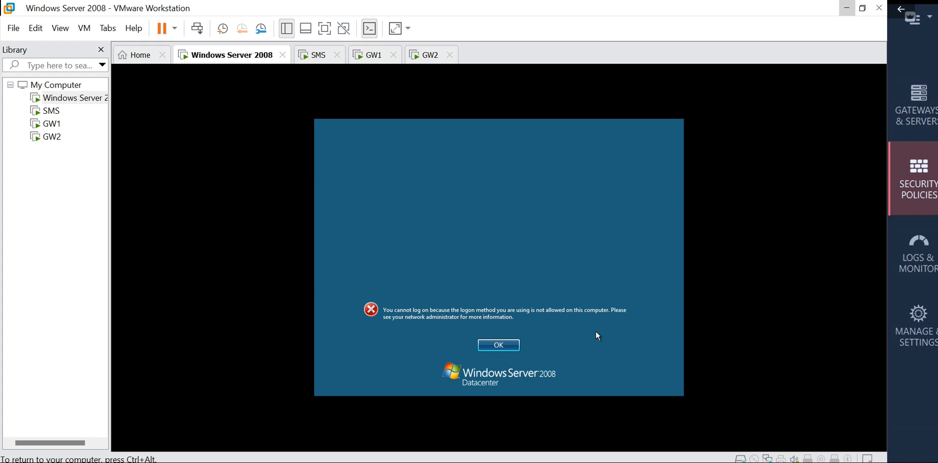
pyautogui.click(499, 349)
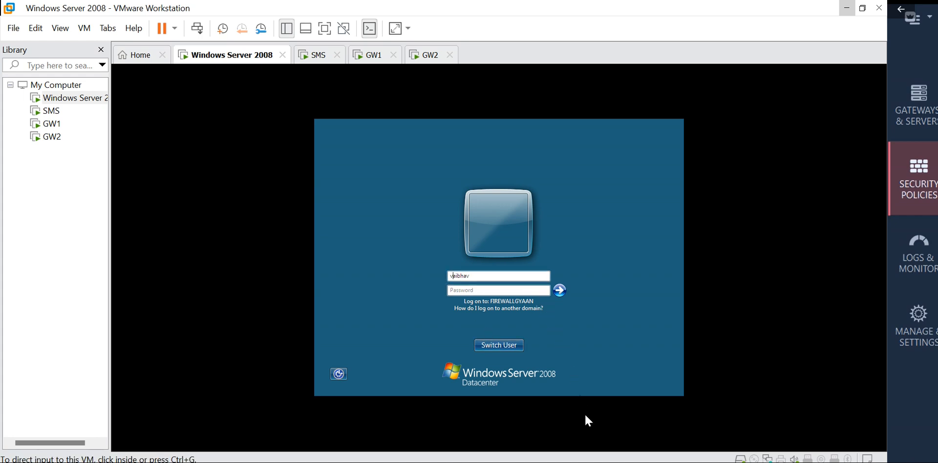
# Prefix the logon user name with the domain as firewallgyaan/
pyautogui.click(512, 276)
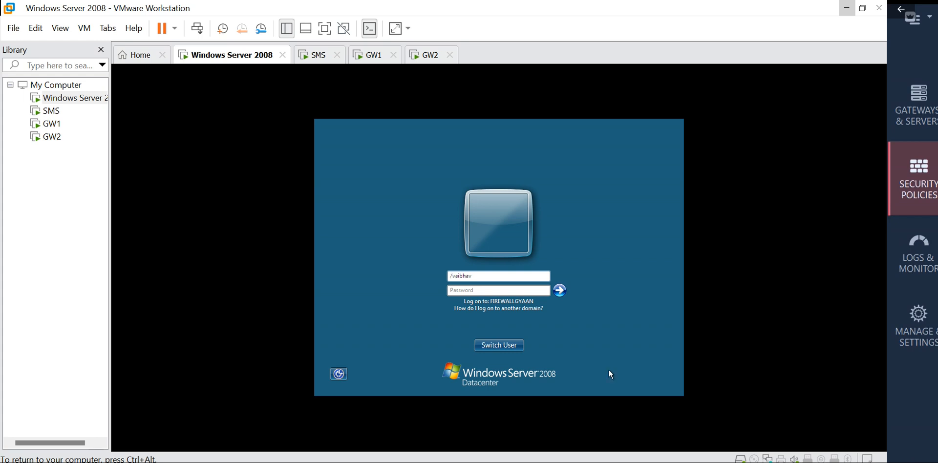
pyautogui.write('firewall')
pyautogui.write('l')
pyautogui.write('gyaan')
pyautogui.press('Tab')
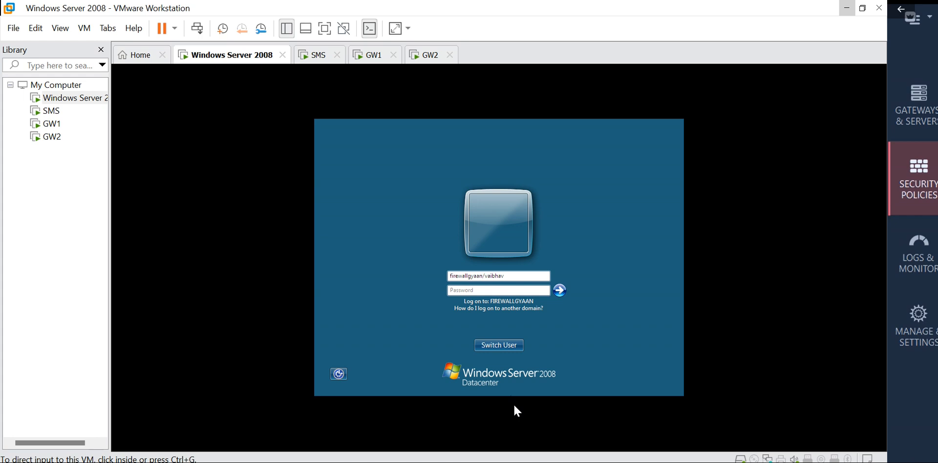
# Try to log on with the firewallgyaan/ prefixed user name and the account password, and dismiss the error
pyautogui.click(487, 290)
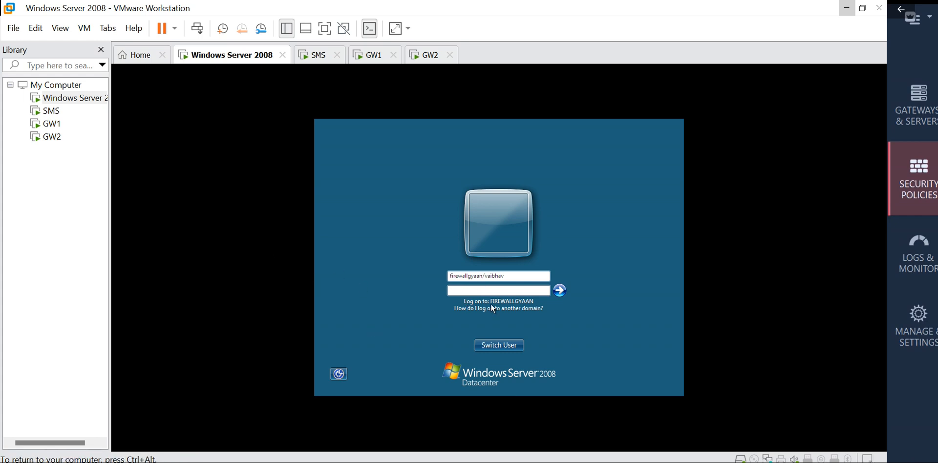
pyautogui.write('********')
pyautogui.press('Return')
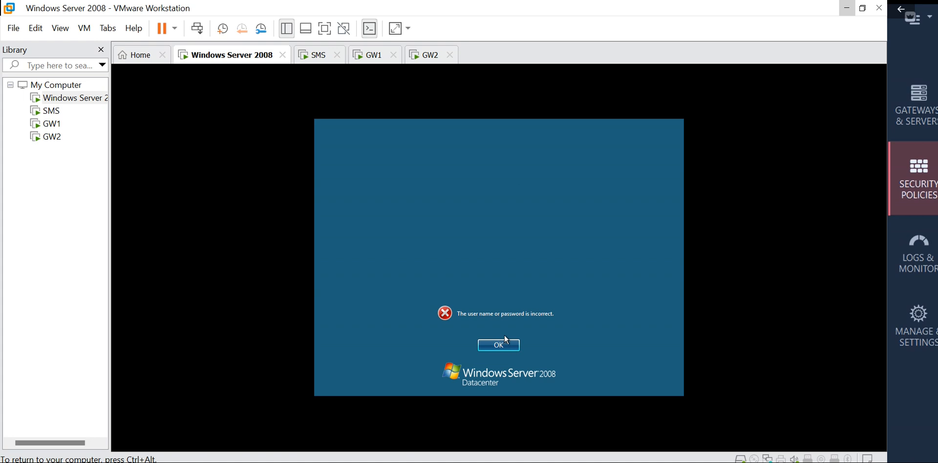
pyautogui.click(505, 345)
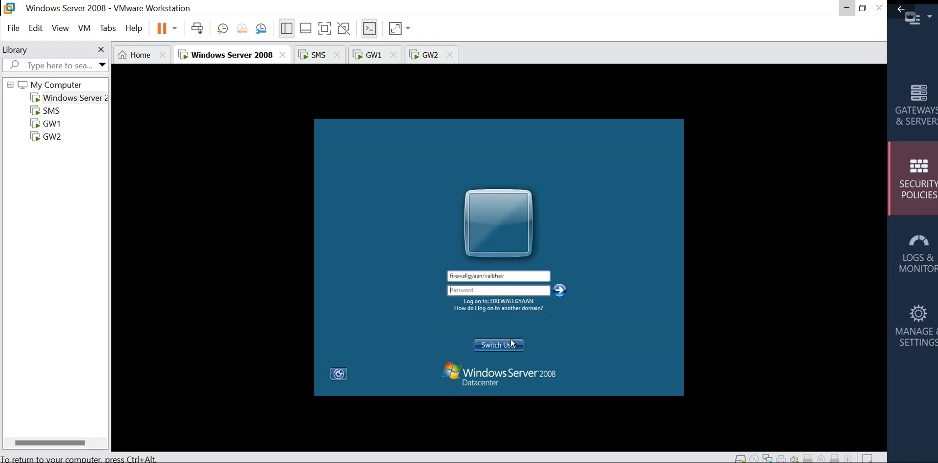
# Change the user name's domain separator to a backslash, try logging on with the account password, and dismiss the error
pyautogui.click(487, 277)
pyautogui.press('BackSpace')
pyautogui.write('\\')
pyautogui.write('•••••')
pyautogui.write('•••')
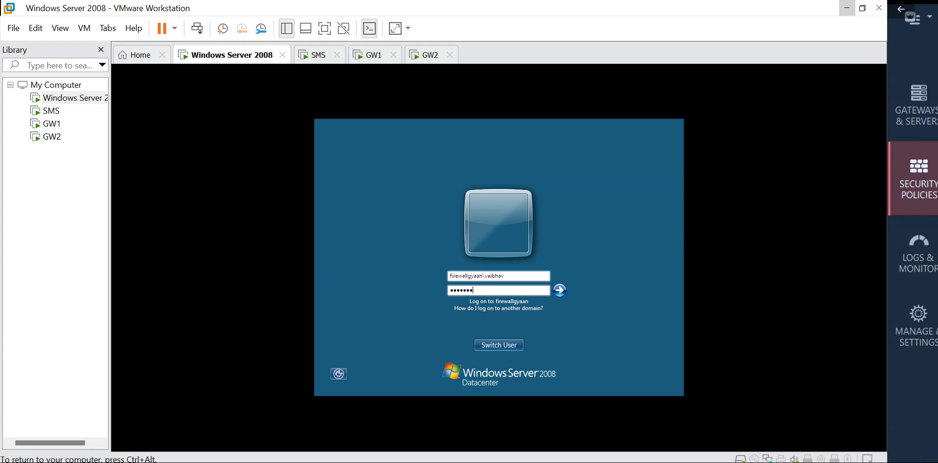
pyautogui.click(566, 290)
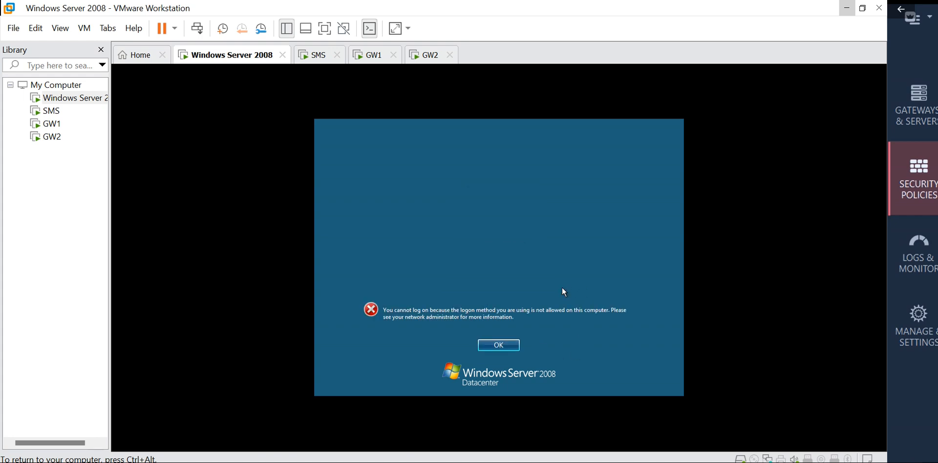
pyautogui.click(498, 347)
pyautogui.click(522, 289)
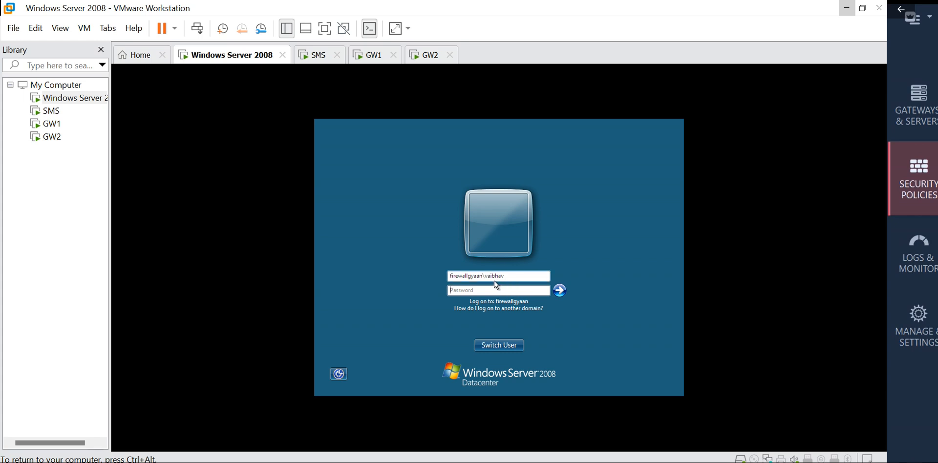
pyautogui.click(498, 347)
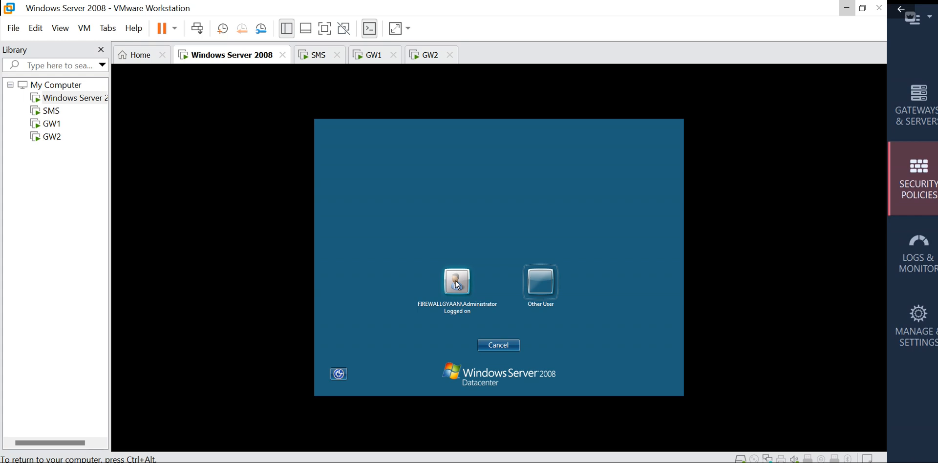
pyautogui.click(550, 286)
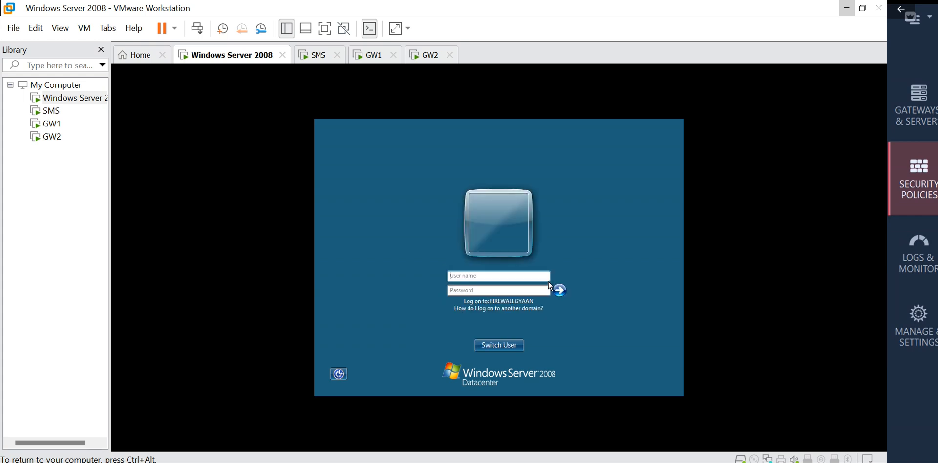
pyautogui.hotkey('ctrl', 'alt')
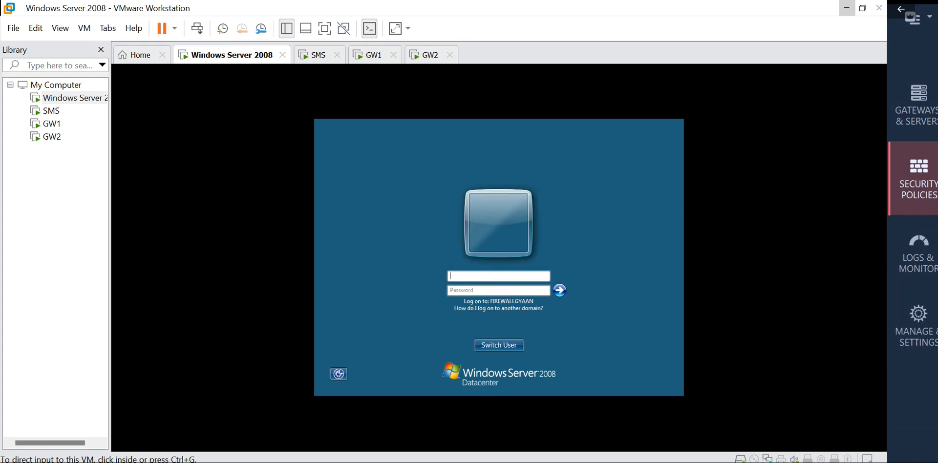
pyautogui.moveTo(594, 461)
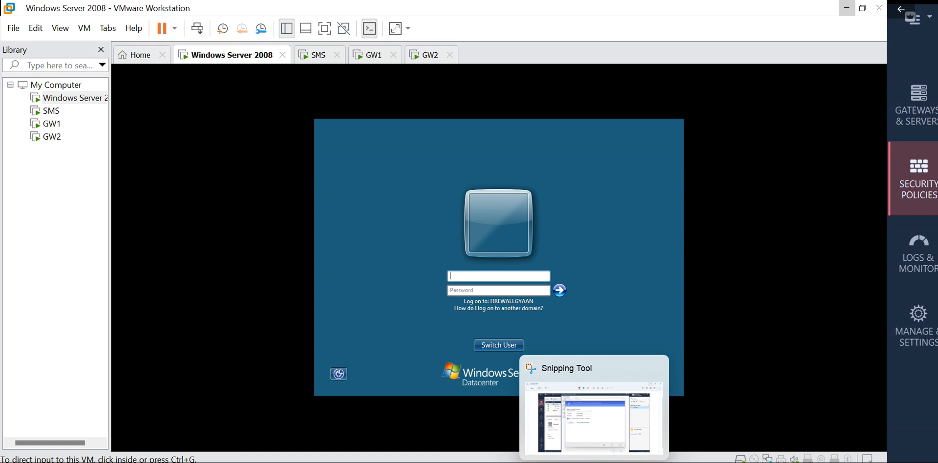
pyautogui.click(509, 276)
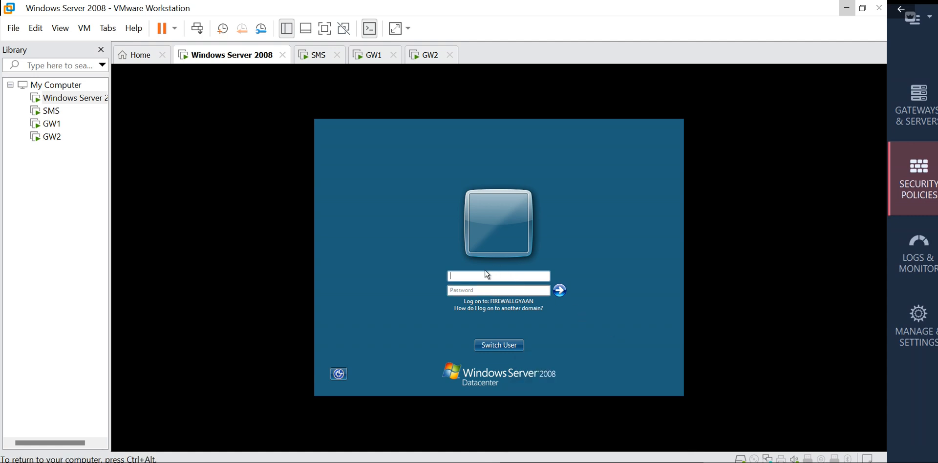
pyautogui.hotkey('ctrl', 'alt')
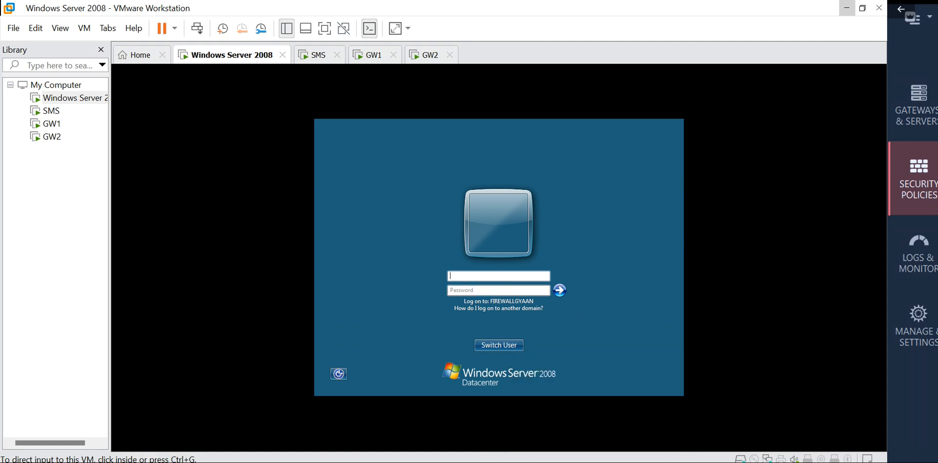
pyautogui.moveTo(533, 462)
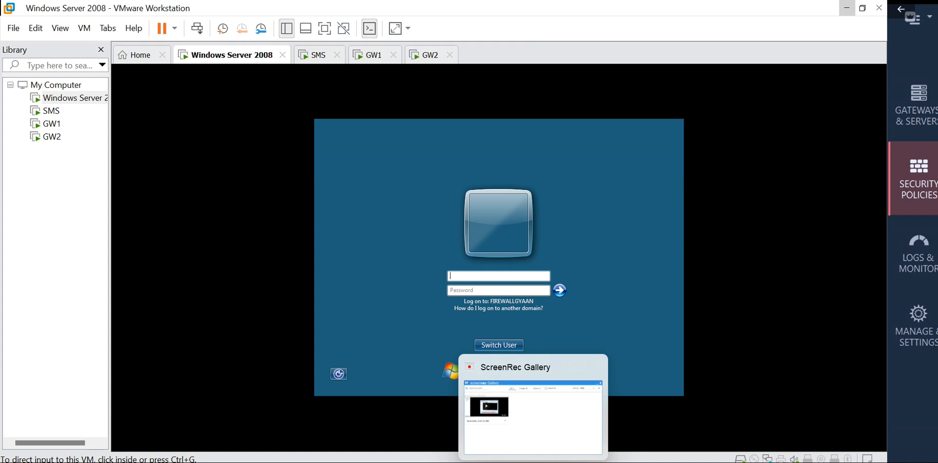
pyautogui.click(488, 253)
pyautogui.hotkey('ctrl', 'alt')
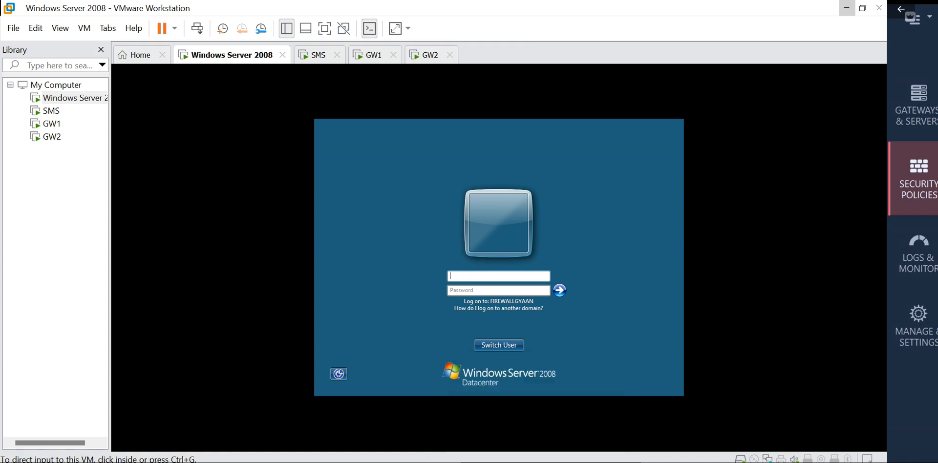
pyautogui.click(449, 366)
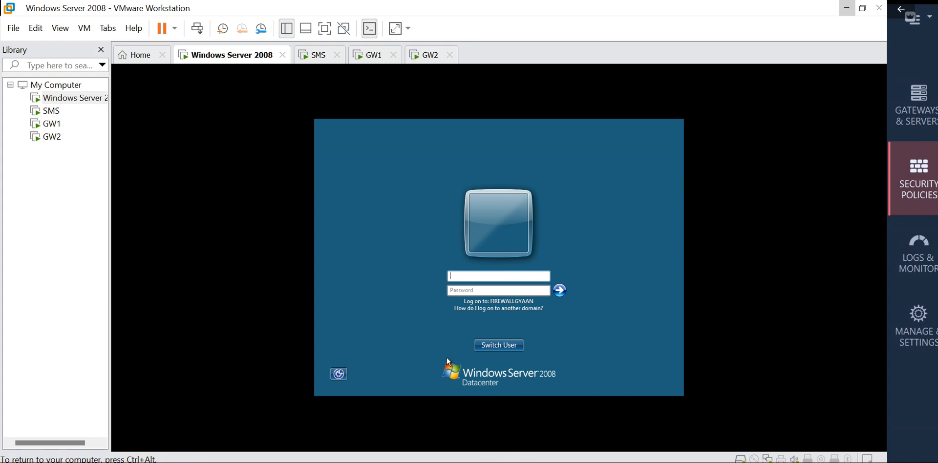
pyautogui.hotkey('ctrl', 'alt')
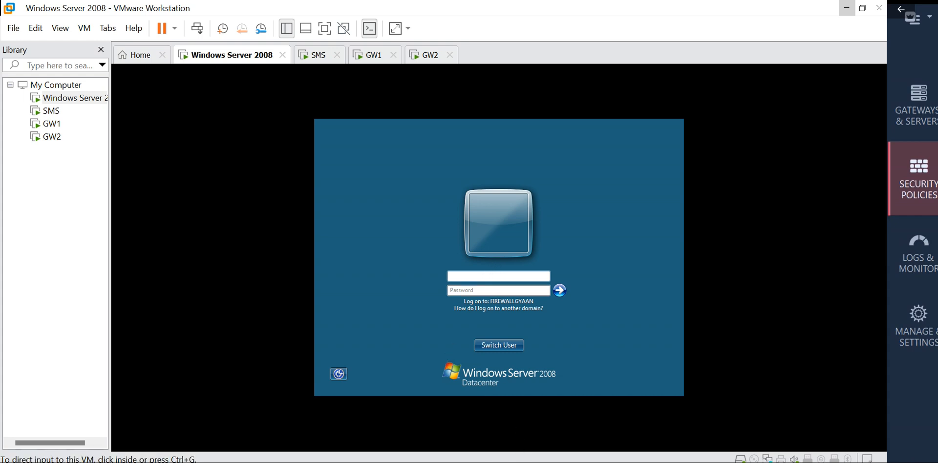
pyautogui.click(507, 359)
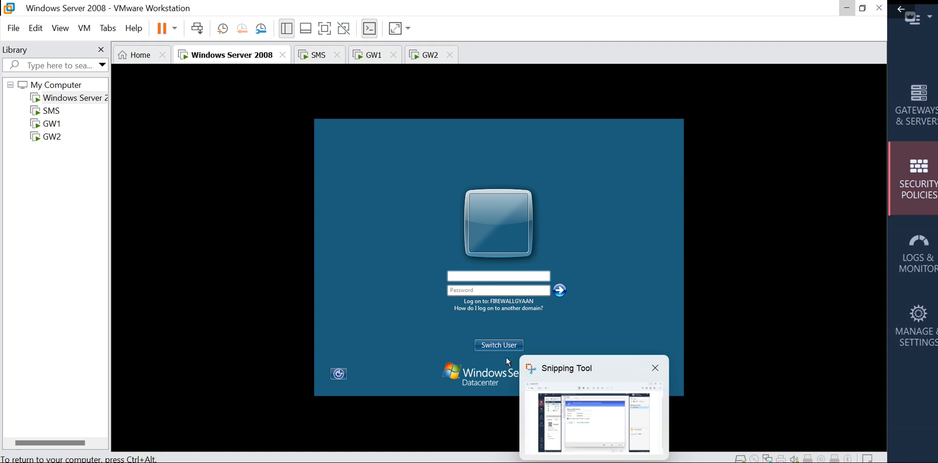
# Switch to the logged-on FIREWALLGYAAN\Administrator account on the logon screen and get its password field ready for entry
pyautogui.click(505, 345)
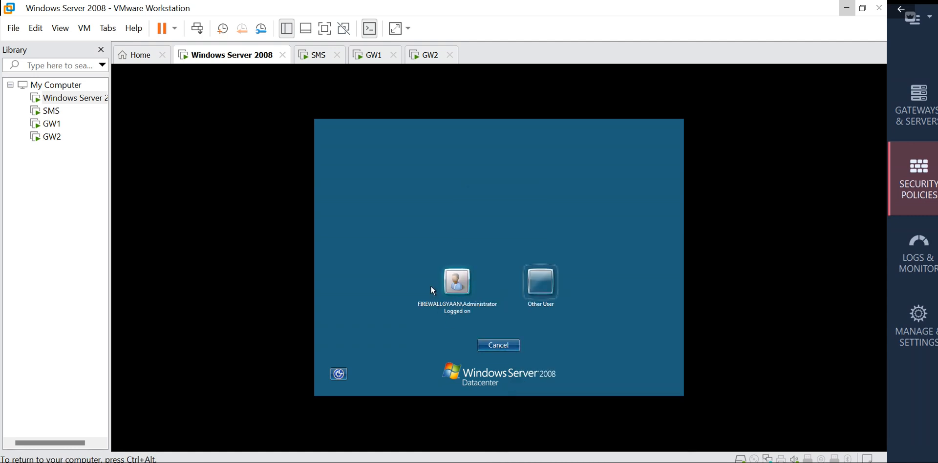
pyautogui.click(451, 286)
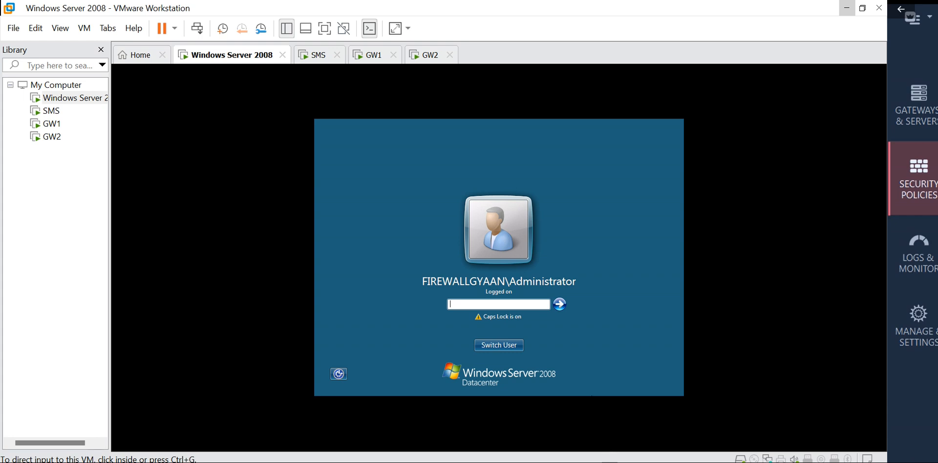
pyautogui.moveTo(613, 462)
pyautogui.moveTo(557, 461)
pyautogui.click(517, 307)
pyautogui.click(518, 307)
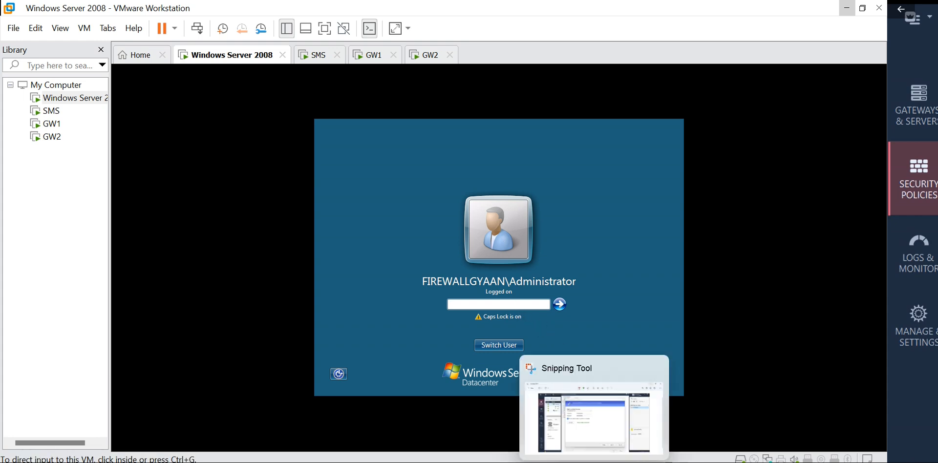
pyautogui.click(324, 438)
pyautogui.click(683, 274)
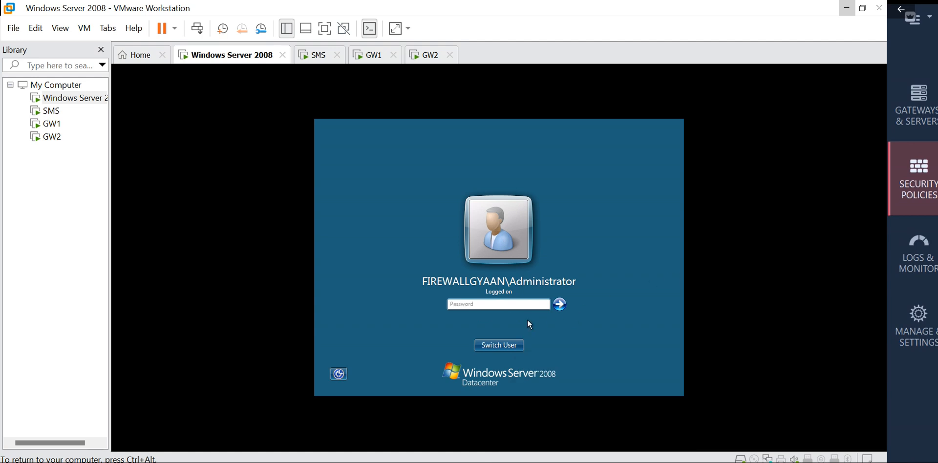
pyautogui.click(493, 306)
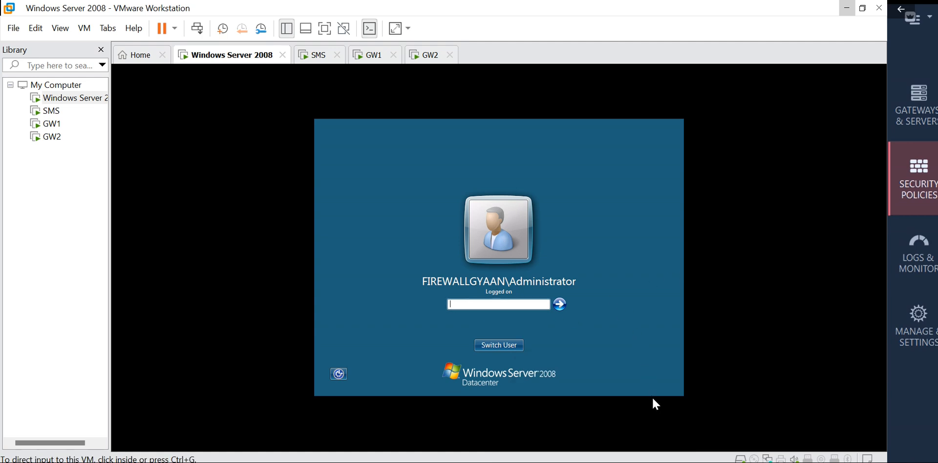
pyautogui.click(527, 313)
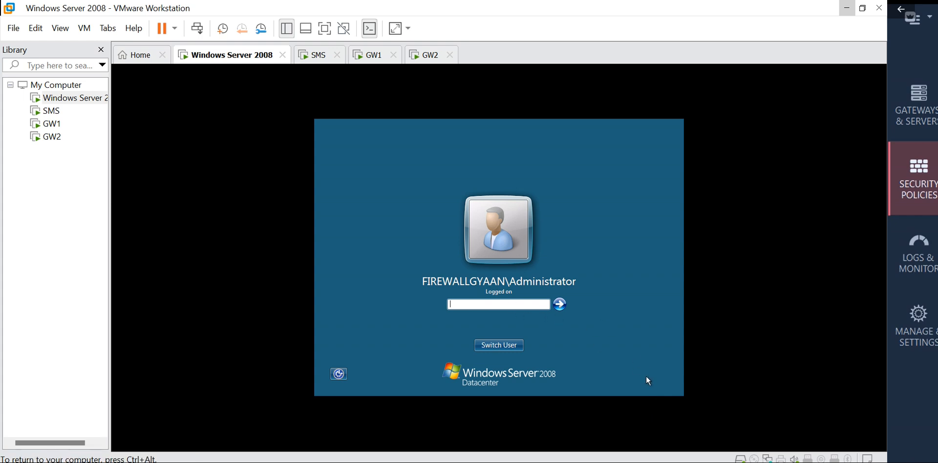
pyautogui.write('••••')
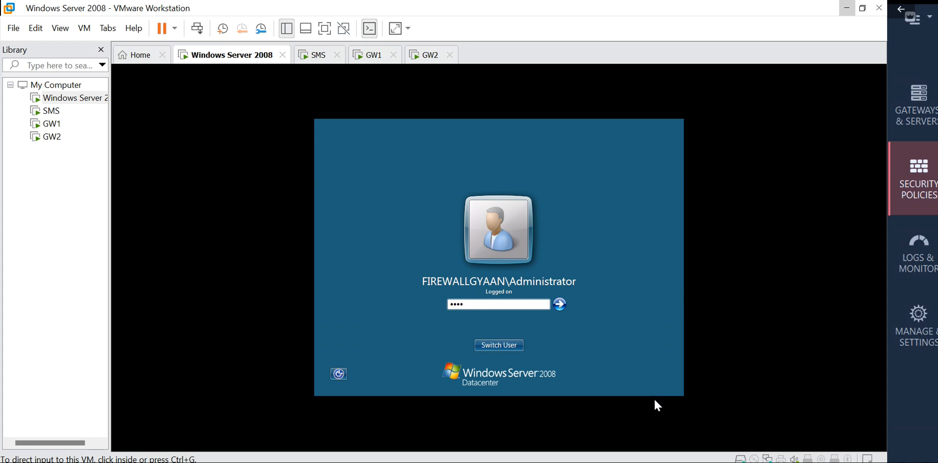
pyautogui.hotkey('ctrl', 'a')
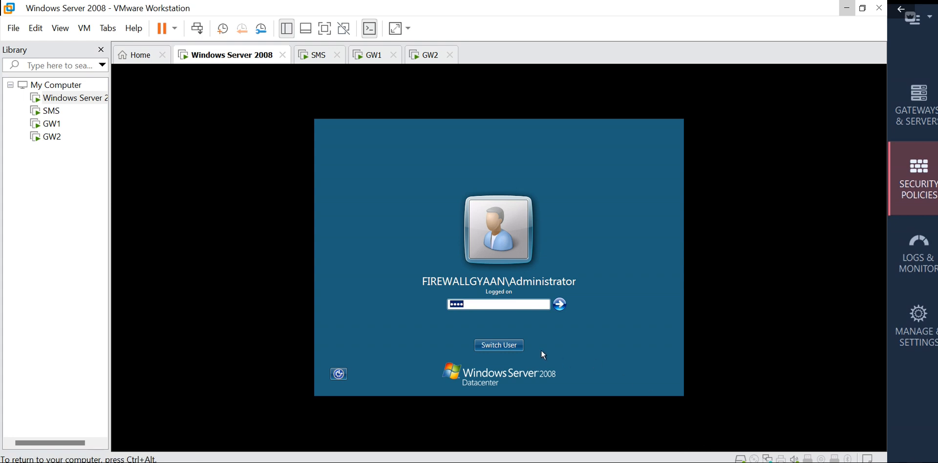
pyautogui.click(465, 305)
pyautogui.press('BackSpace')
pyautogui.press('BackSpace')
pyautogui.press('BackSpace')
pyautogui.press('BackSpace')
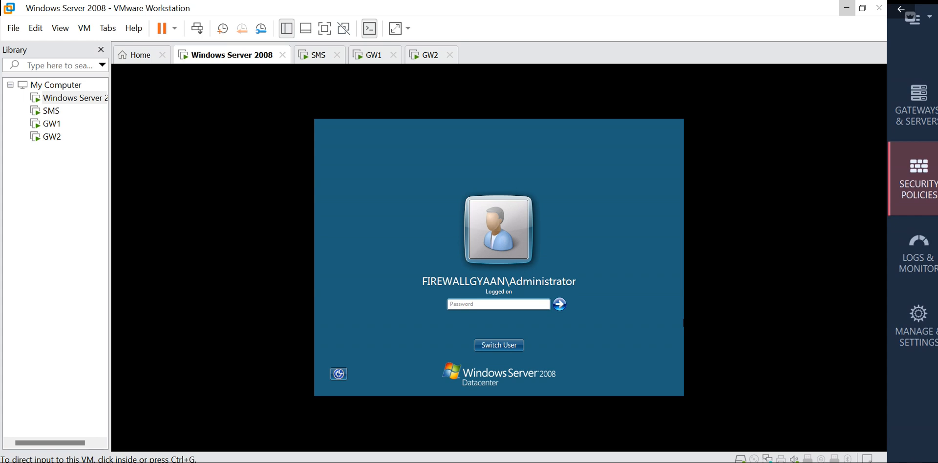
# Enter the Administrator account password and log back on to the Windows Server 2008 machine
pyautogui.click(517, 304)
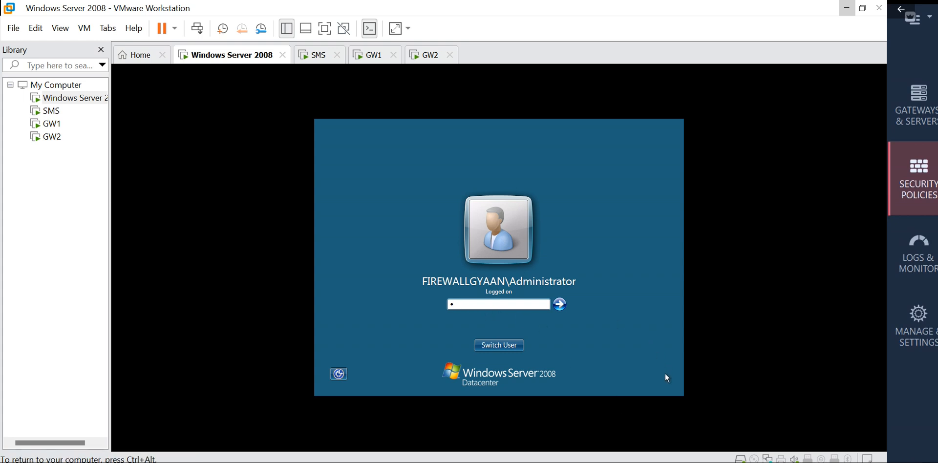
pyautogui.write('xxxxxxx')
pyautogui.press('Return')
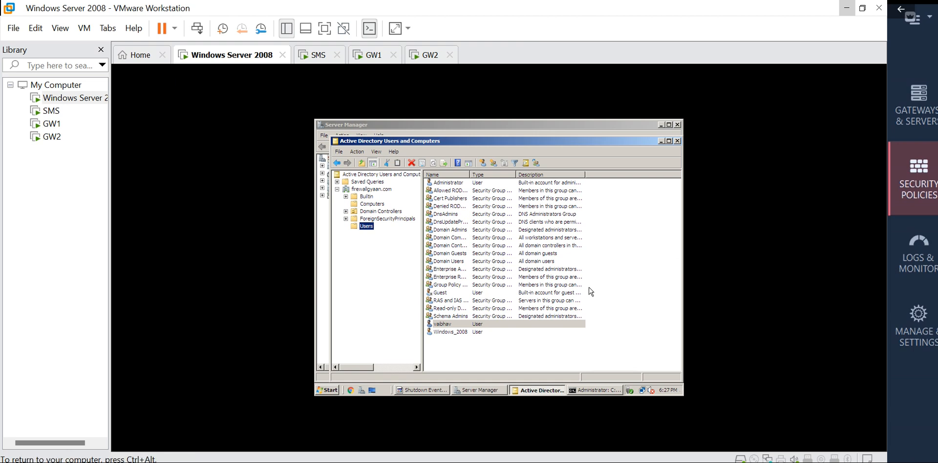
# Examine the new AD user's properties, including group membership, dial-in, session, environment and address settings, and close them without changes
pyautogui.doubleClick(464, 326)
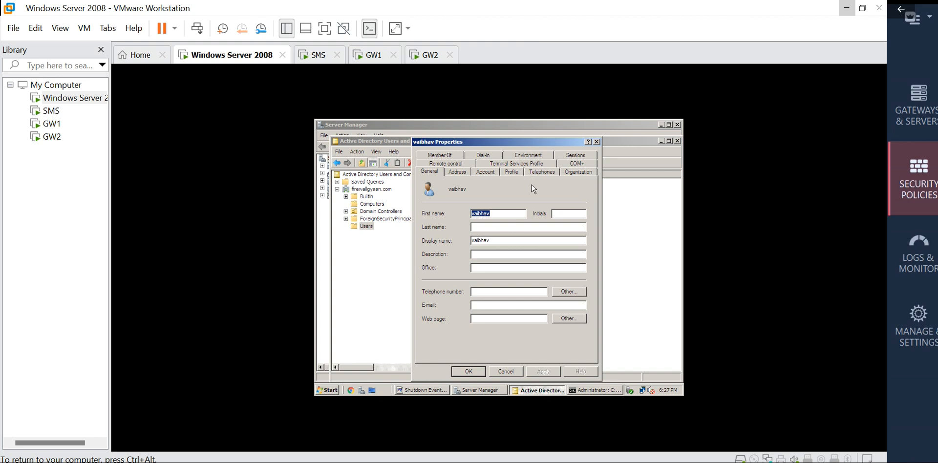
pyautogui.click(452, 154)
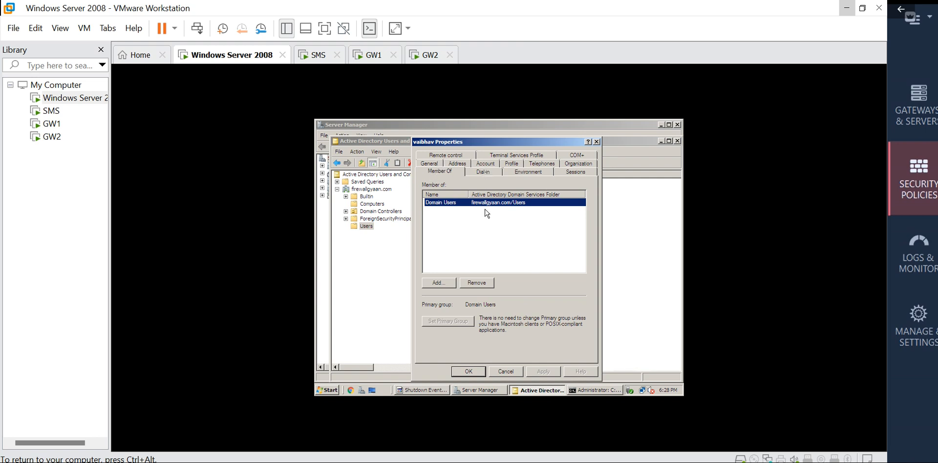
pyautogui.click(482, 172)
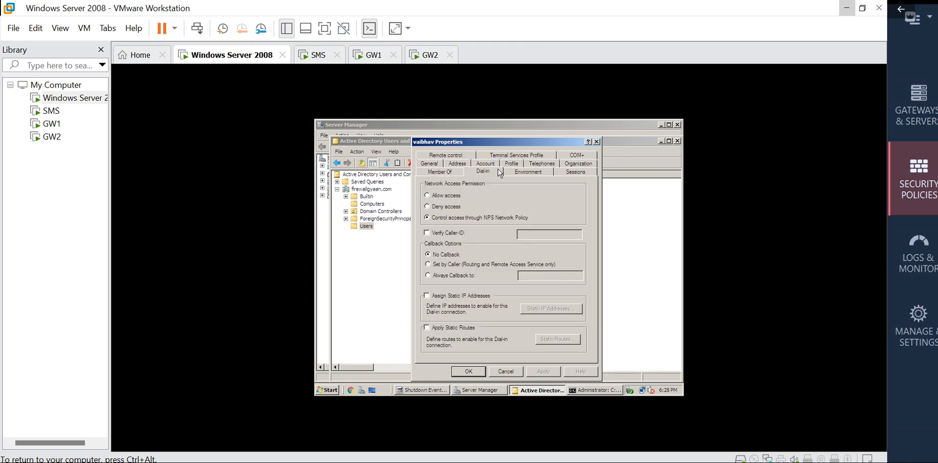
pyautogui.click(520, 170)
pyautogui.click(566, 172)
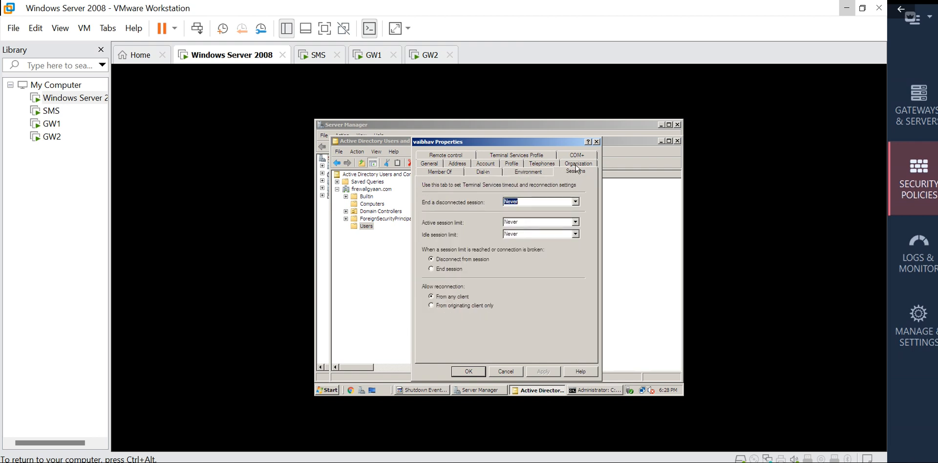
pyautogui.click(575, 165)
pyautogui.click(578, 157)
pyautogui.click(521, 157)
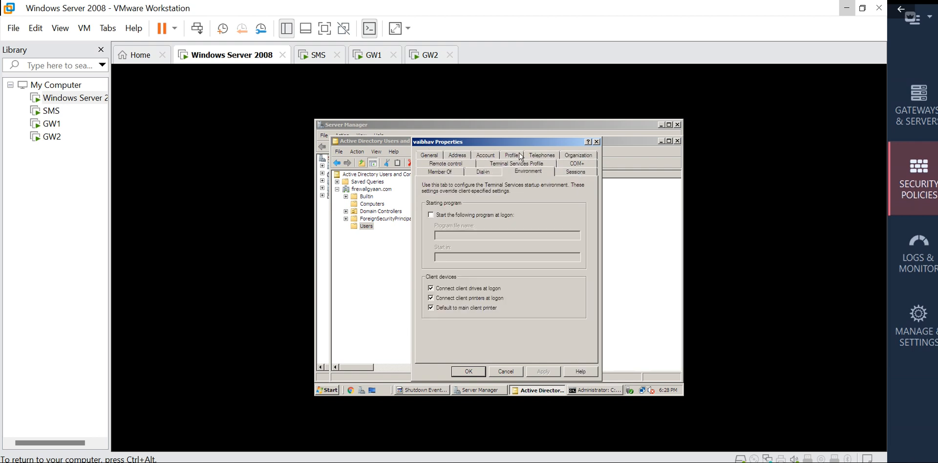
pyautogui.click(457, 154)
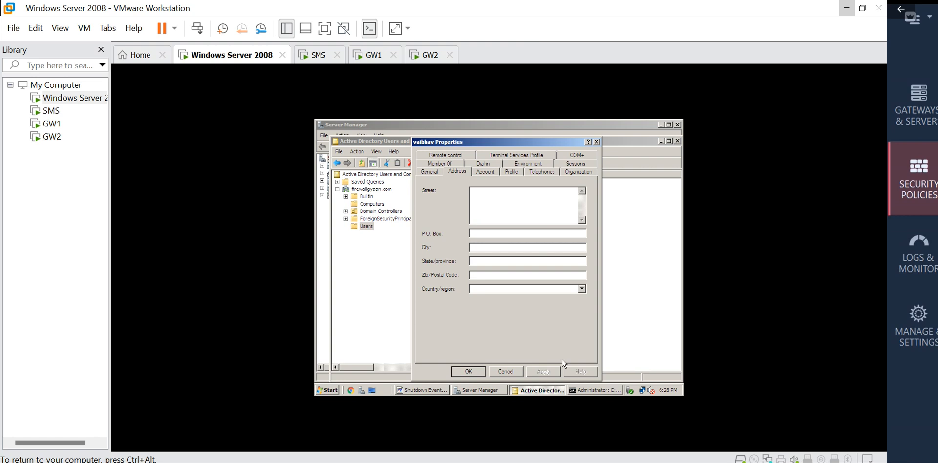
pyautogui.click(508, 372)
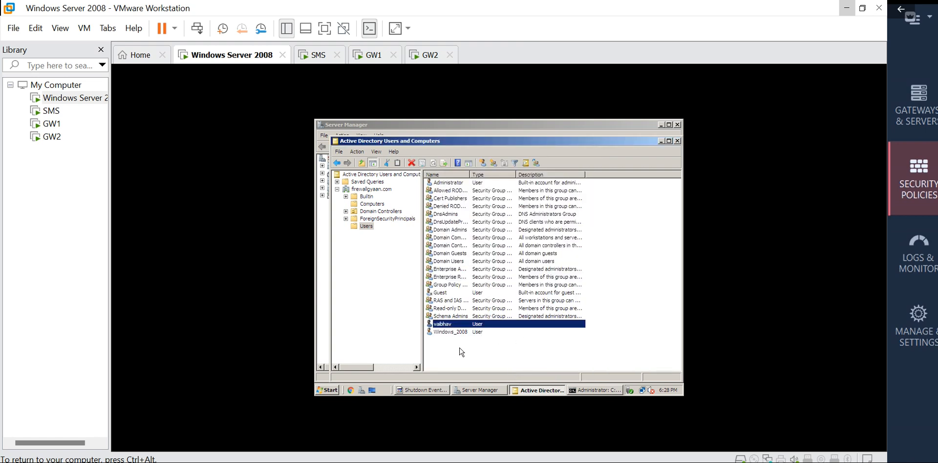
# Add the Administrator user from firewallgyaan.com to the specific users of the Access_Rule_for_AD role in SmartConsole, searching with "admi"
pyautogui.click(460, 183)
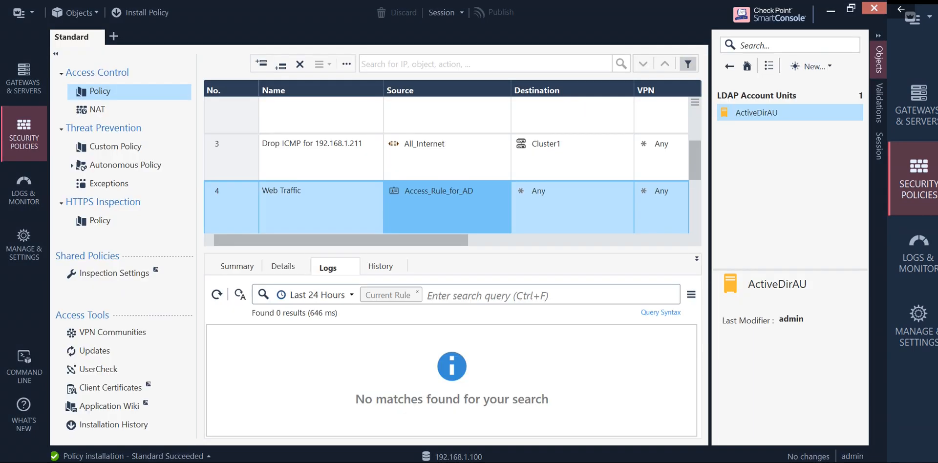
pyautogui.doubleClick(462, 190)
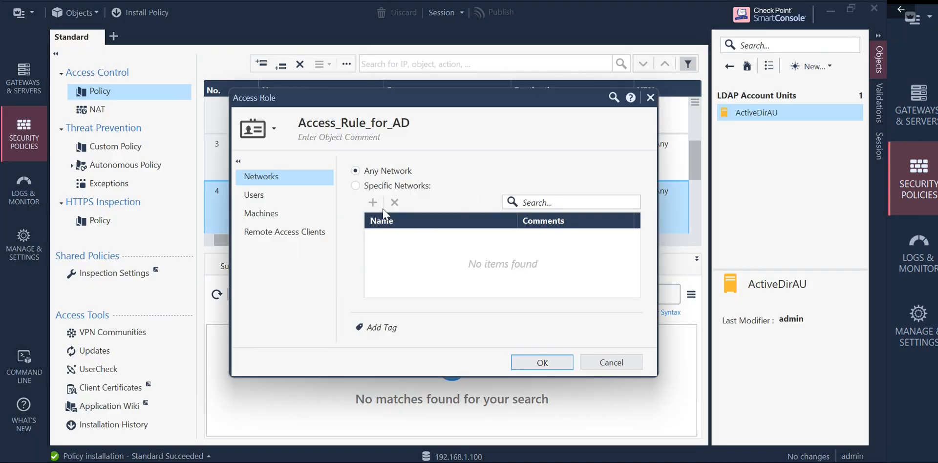
pyautogui.click(290, 196)
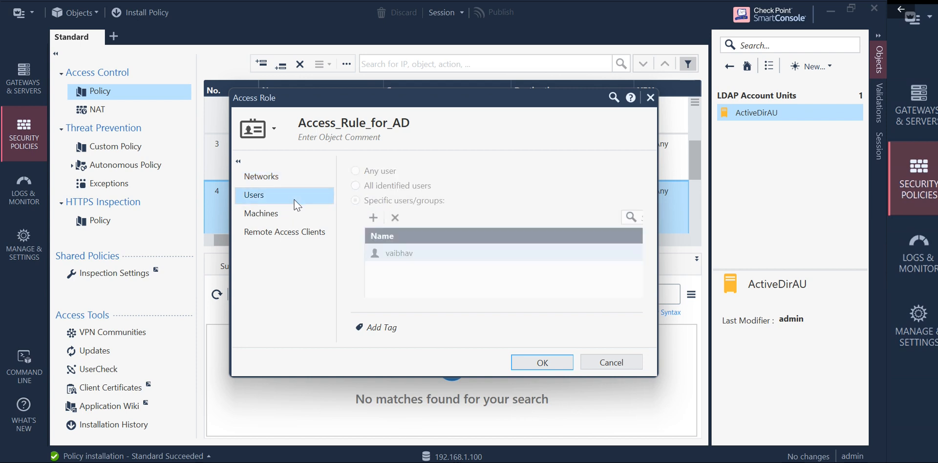
pyautogui.click(374, 217)
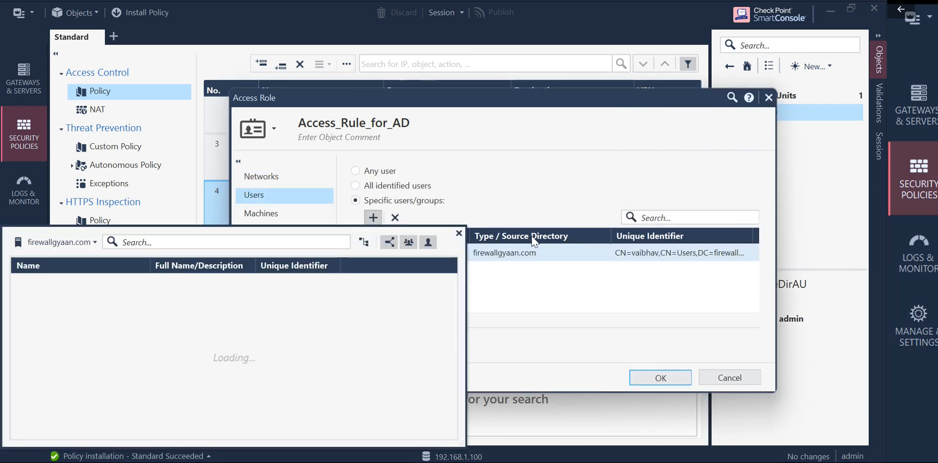
pyautogui.write('ad')
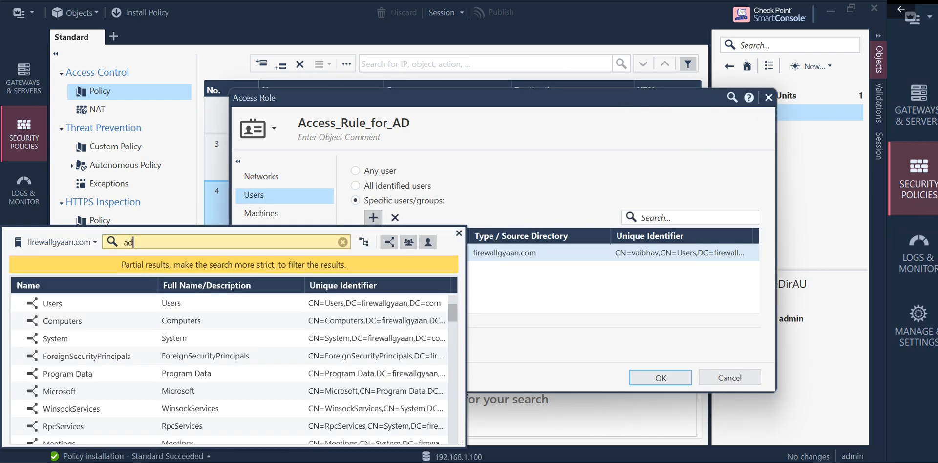
pyautogui.write('mi')
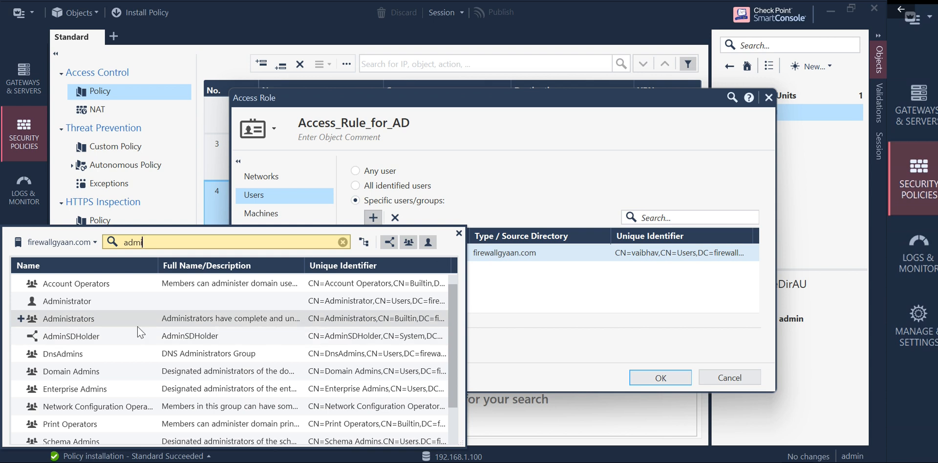
pyautogui.click(20, 301)
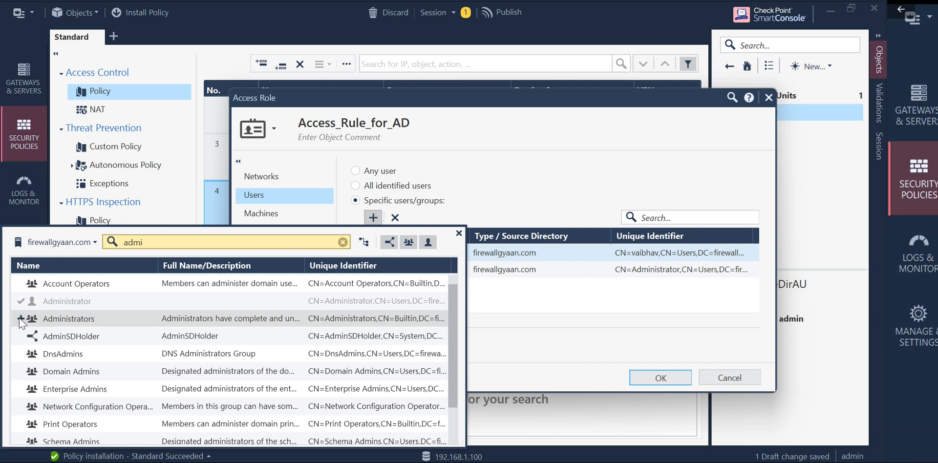
pyautogui.scroll(-1, 317, 347)
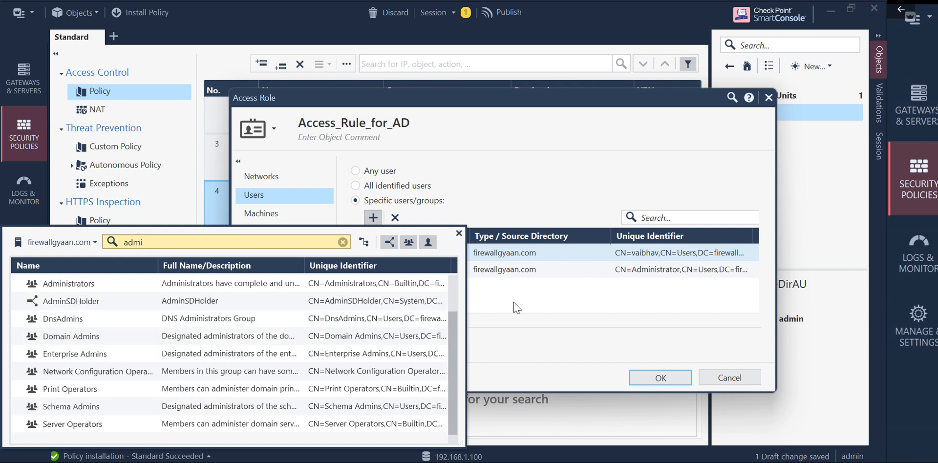
pyautogui.click(601, 327)
pyautogui.click(661, 377)
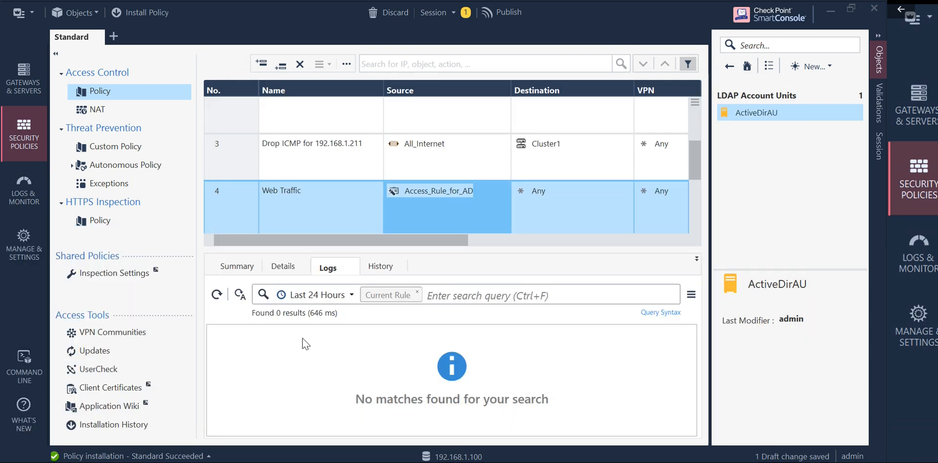
# Publish the draft changes and install the Standard policy's Access Control on Cluster1
pyautogui.click(156, 17)
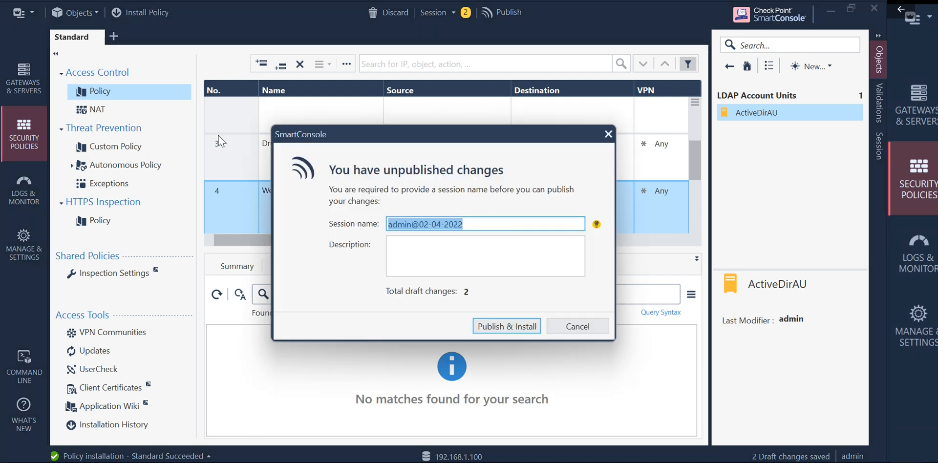
pyautogui.click(503, 323)
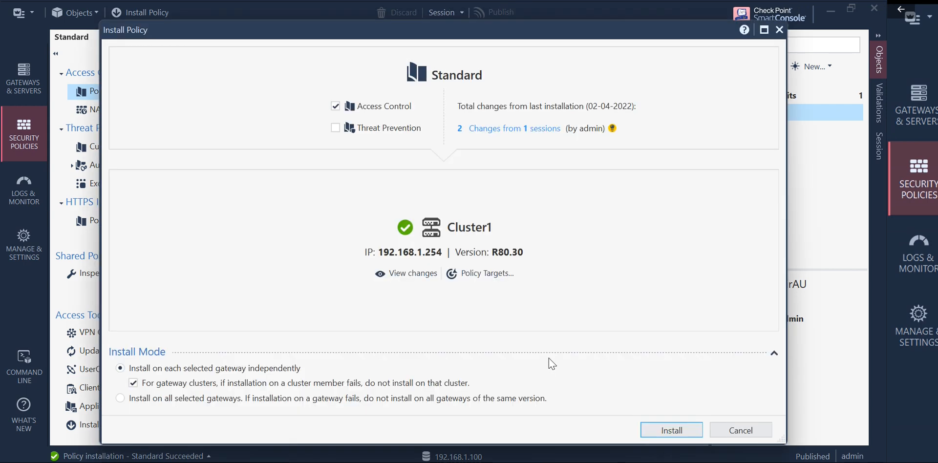
pyautogui.click(688, 430)
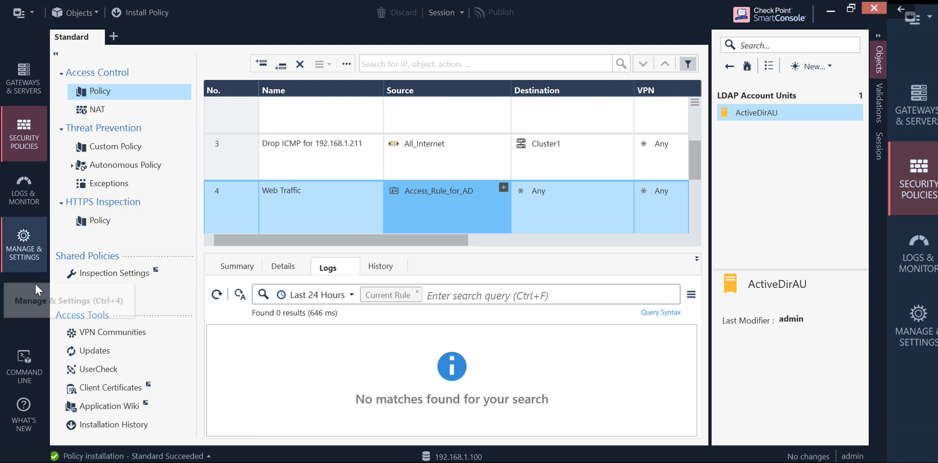
# Show the logs of the last 24 hours with the 192.168.1.101 filter removed
pyautogui.click(18, 199)
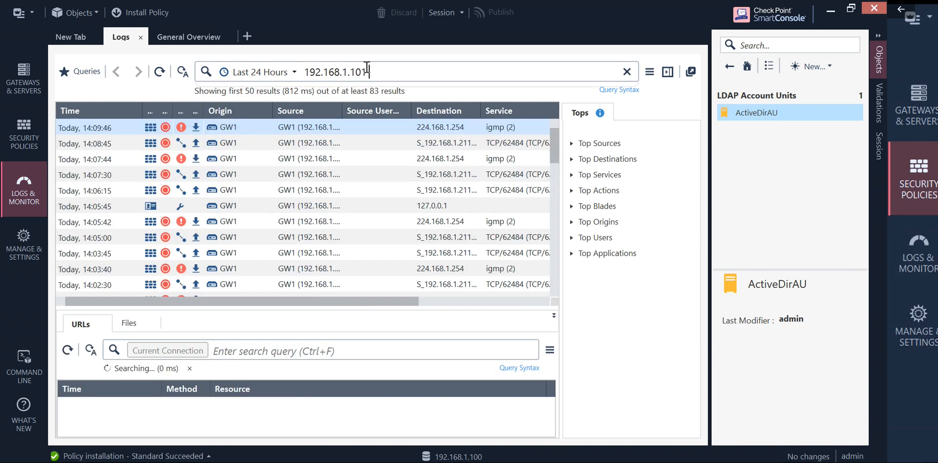
pyautogui.moveTo(369, 71); pyautogui.dragTo(271, 67)
pyautogui.press('BackSpace')
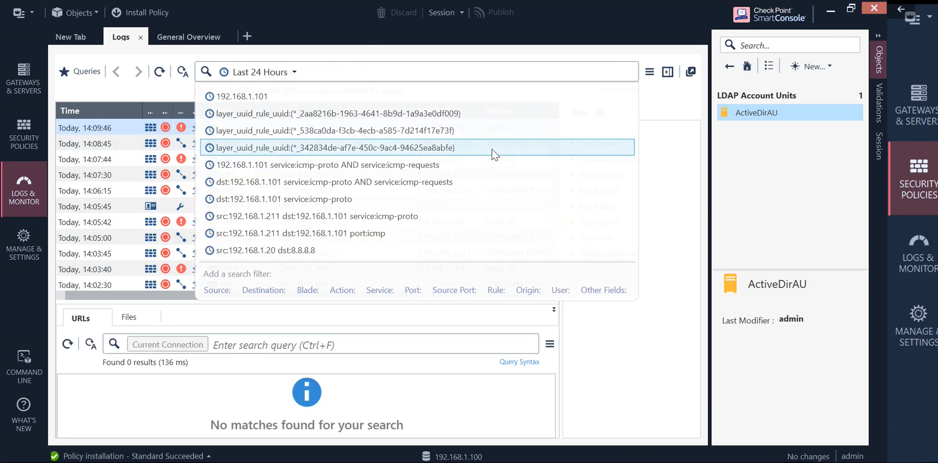
pyautogui.press('Return')
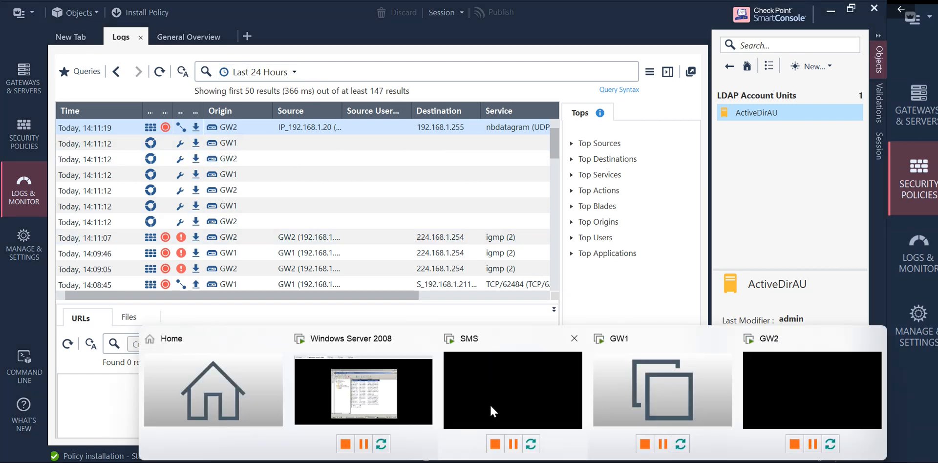
pyautogui.click(390, 395)
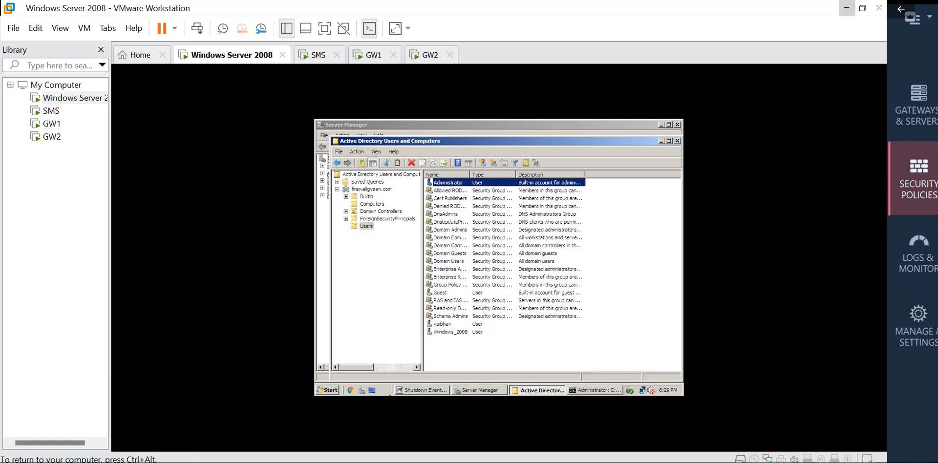
pyautogui.click(351, 391)
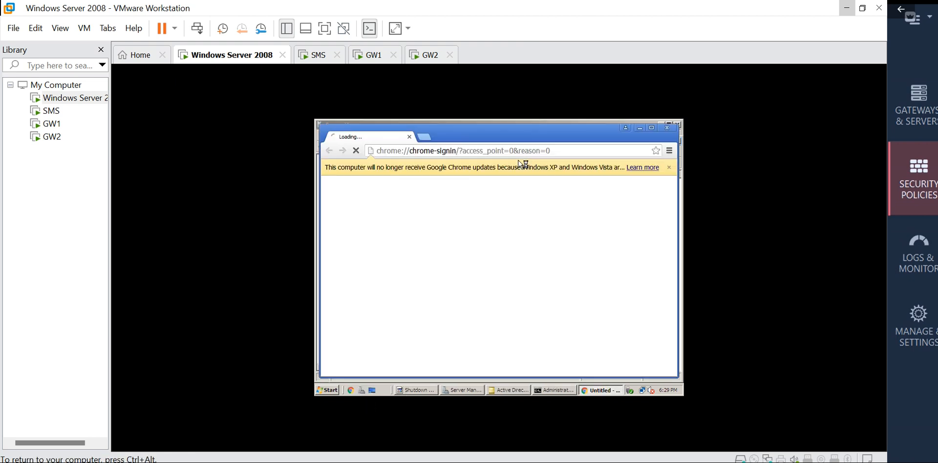
pyautogui.click(427, 138)
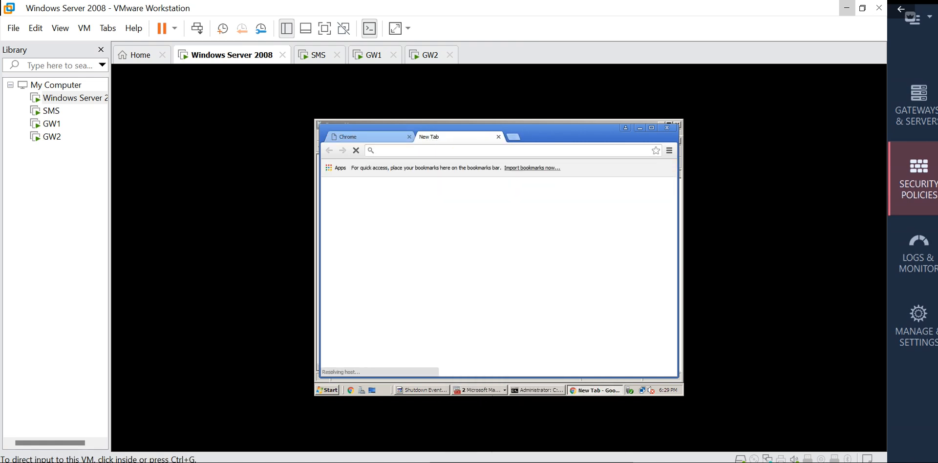
pyautogui.moveTo(513, 462)
pyautogui.click(547, 184)
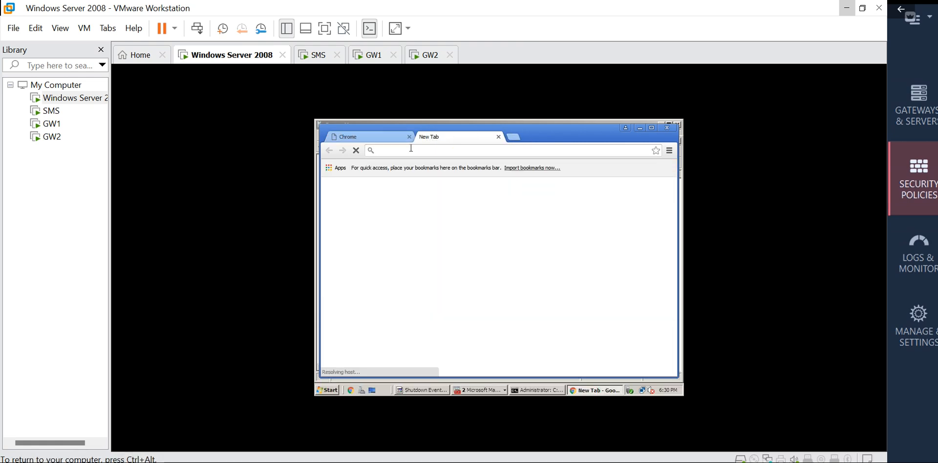
pyautogui.write('checkpoint.com')
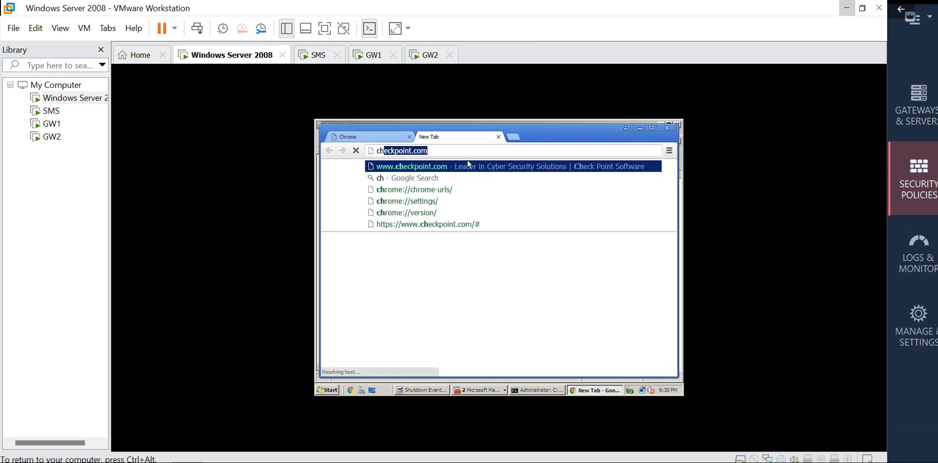
pyautogui.click(444, 152)
pyautogui.click(502, 163)
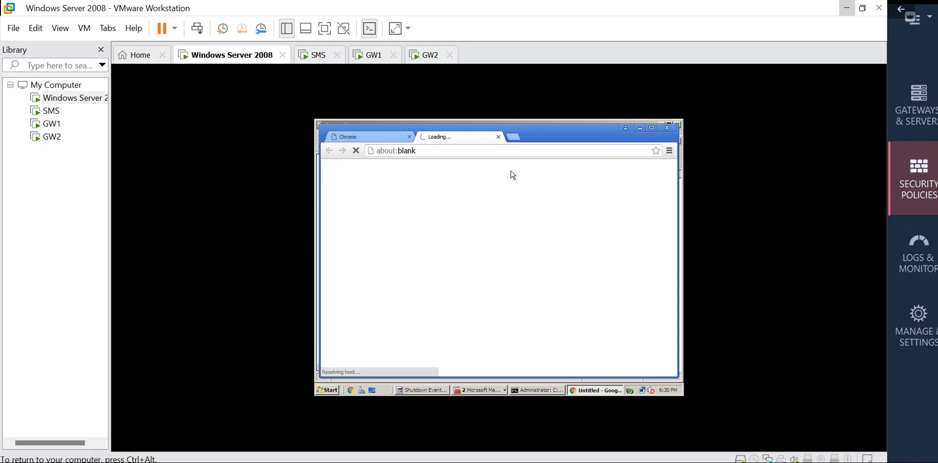
# Load checkpoint.com in another new browser tab and check the loading progress of both tabs
pyautogui.click(519, 141)
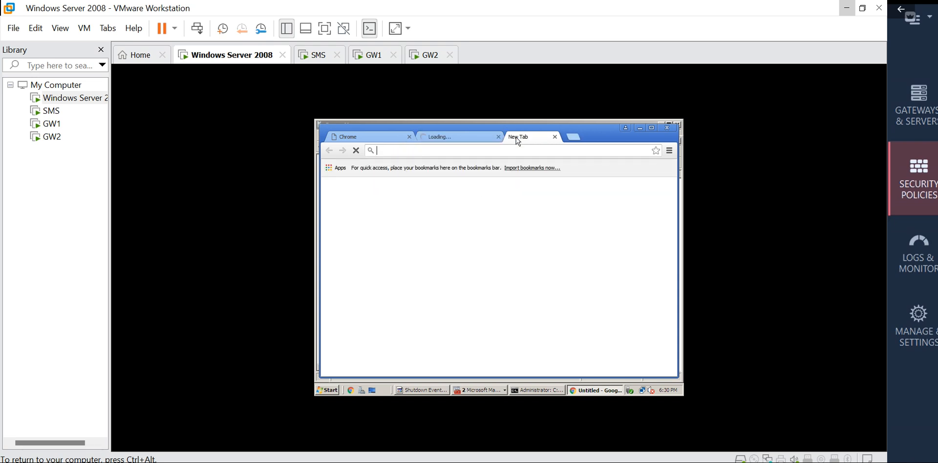
pyautogui.write('checkpoint.com')
pyautogui.click(442, 152)
pyautogui.click(588, 167)
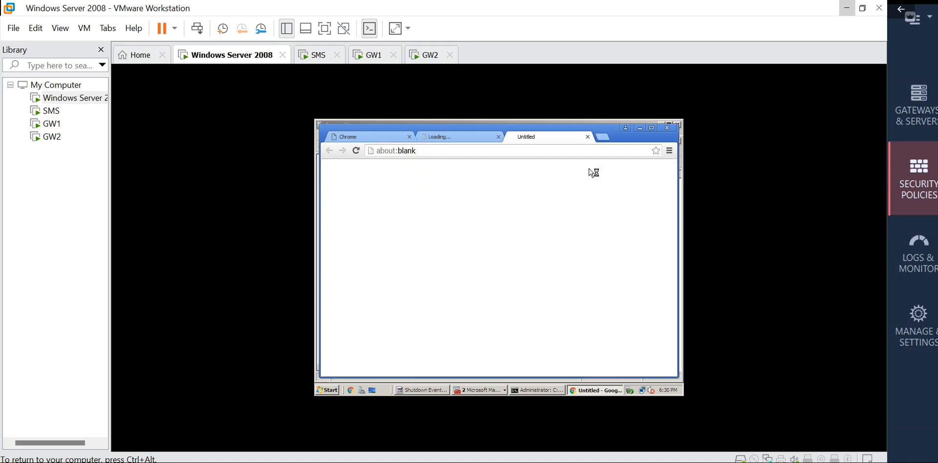
pyautogui.click(460, 141)
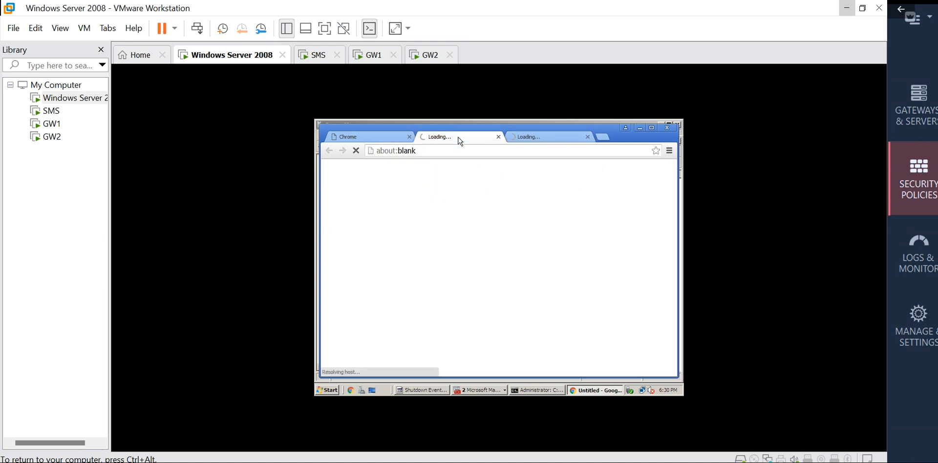
pyautogui.click(541, 141)
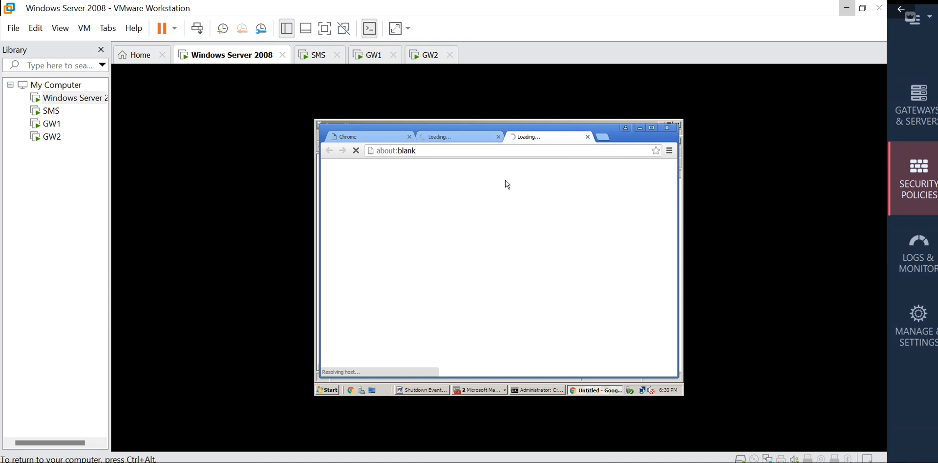
pyautogui.click(448, 137)
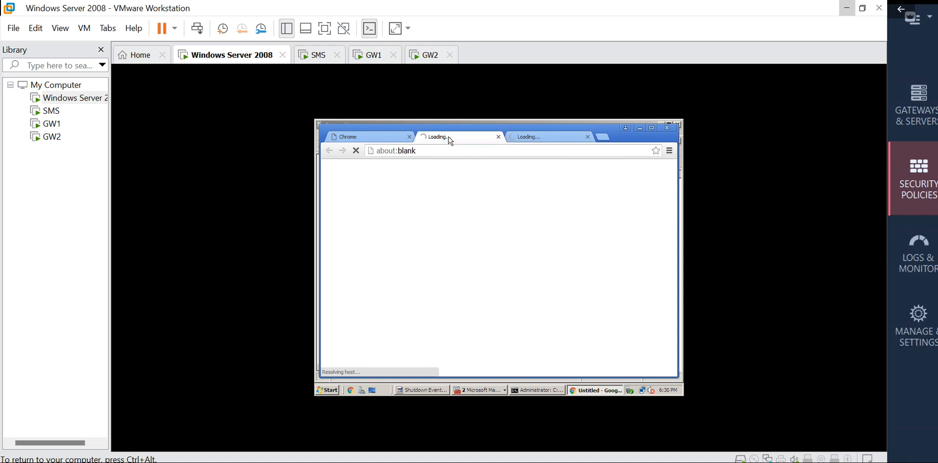
pyautogui.click(528, 140)
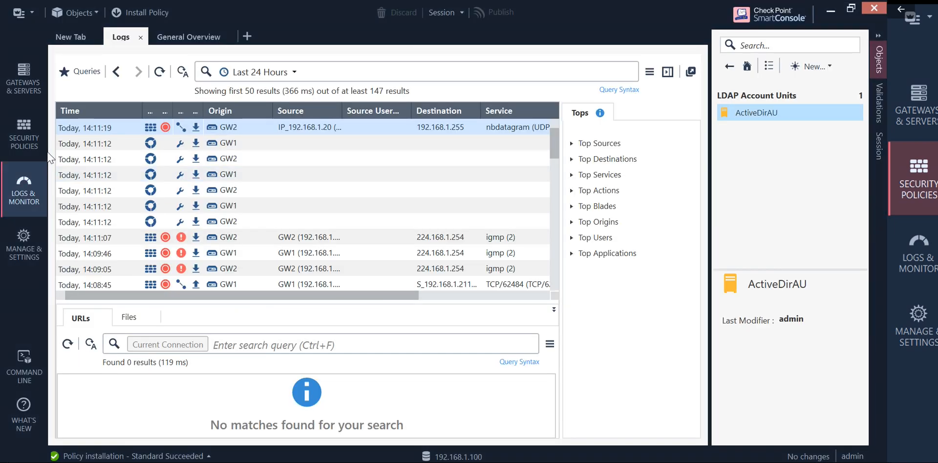
# Refresh the SmartConsole logs, widen the Access Rule Name column and examine which rule handles the server's recent traffic
pyautogui.click(161, 73)
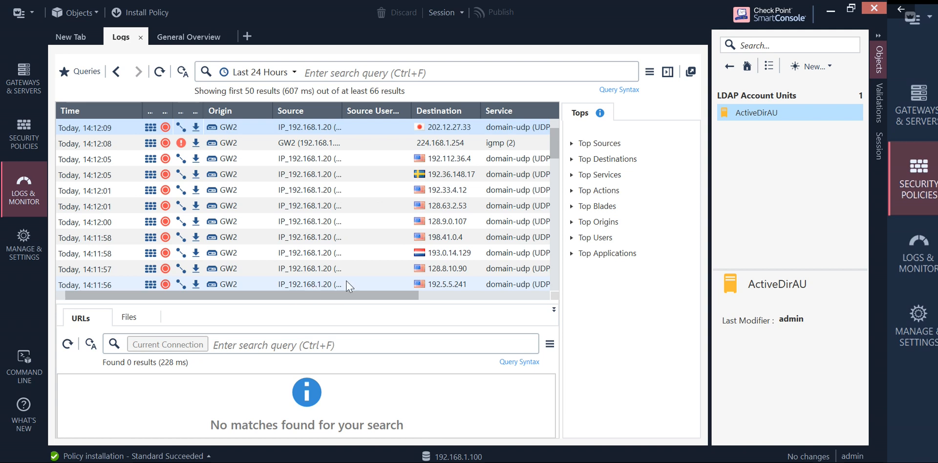
pyautogui.click(160, 73)
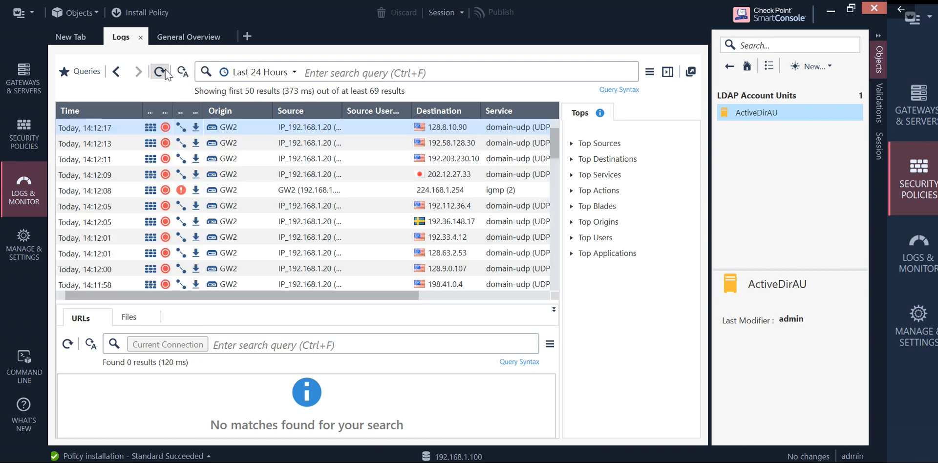
pyautogui.click(165, 71)
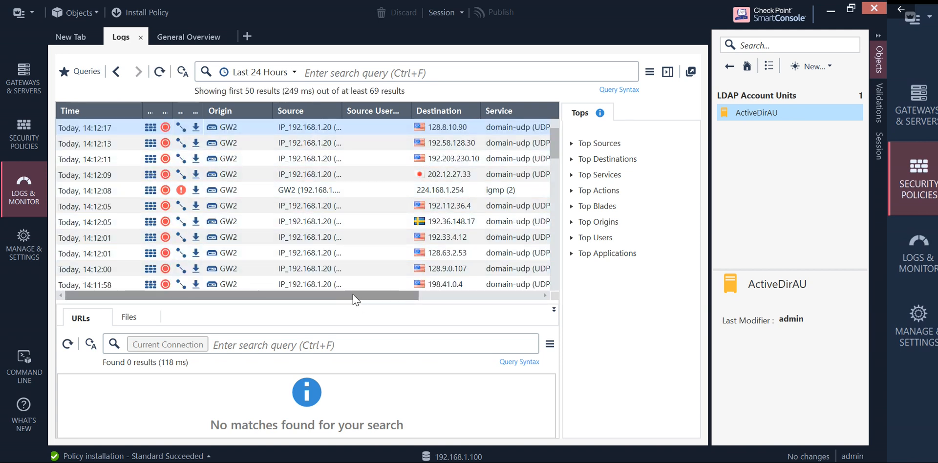
pyautogui.moveTo(359, 294); pyautogui.dragTo(547, 289)
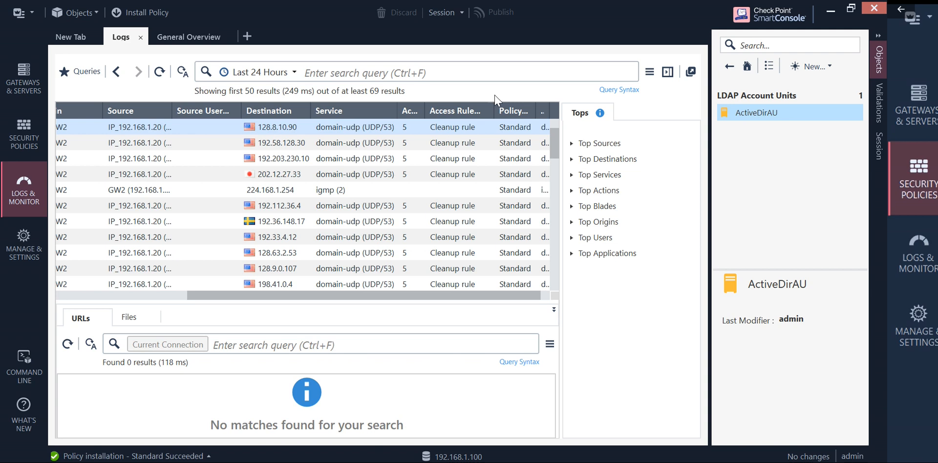
pyautogui.moveTo(496, 103); pyautogui.dragTo(515, 104)
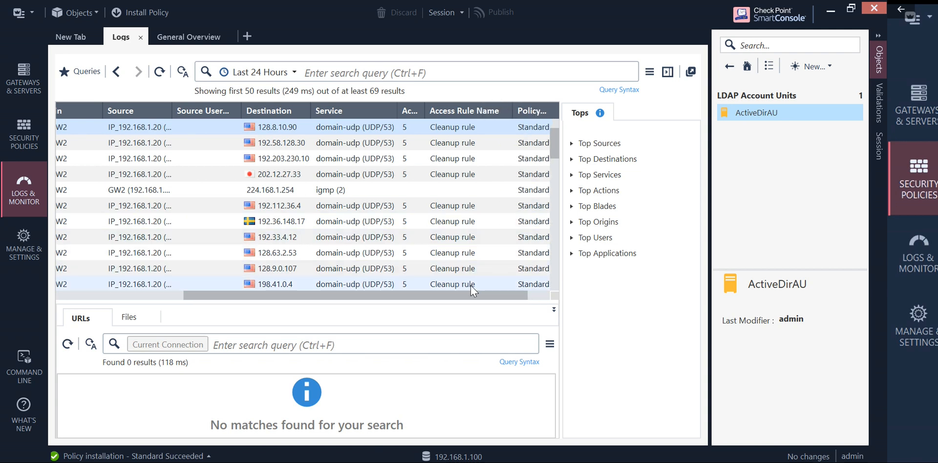
pyautogui.moveTo(468, 294); pyautogui.dragTo(230, 285)
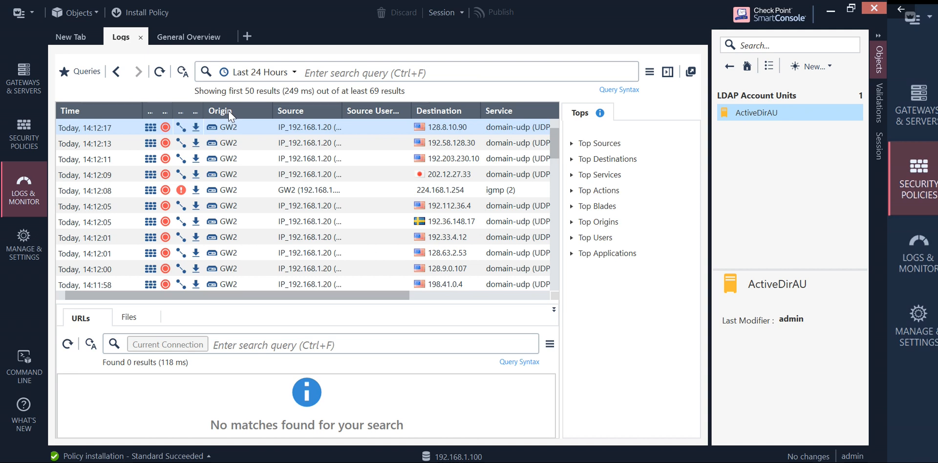
pyautogui.rightClick(228, 111)
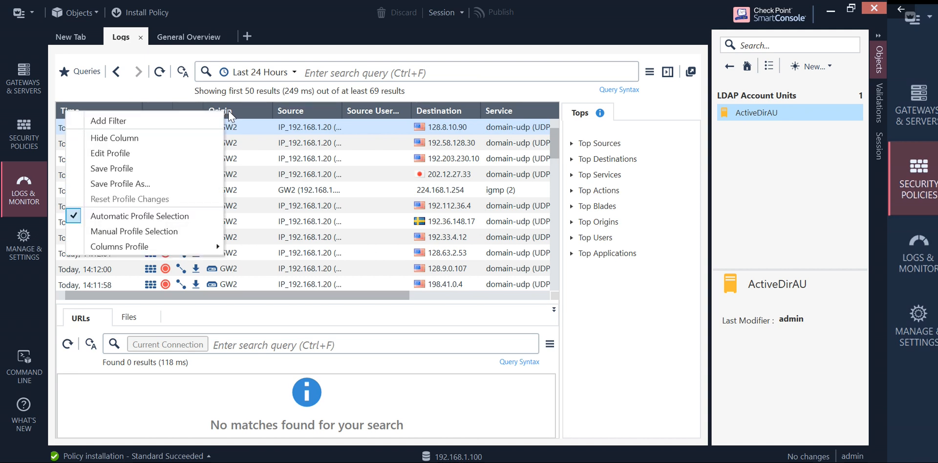
pyautogui.click(368, 106)
pyautogui.rightClick(368, 107)
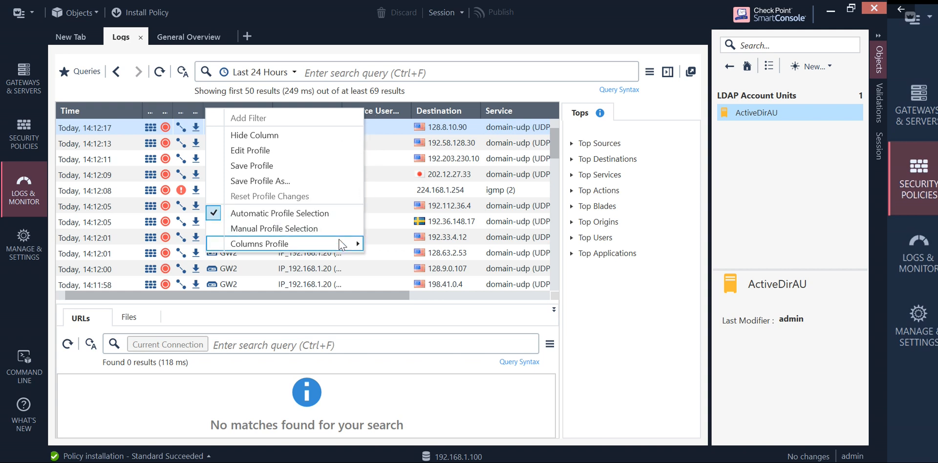
pyautogui.moveTo(341, 244)
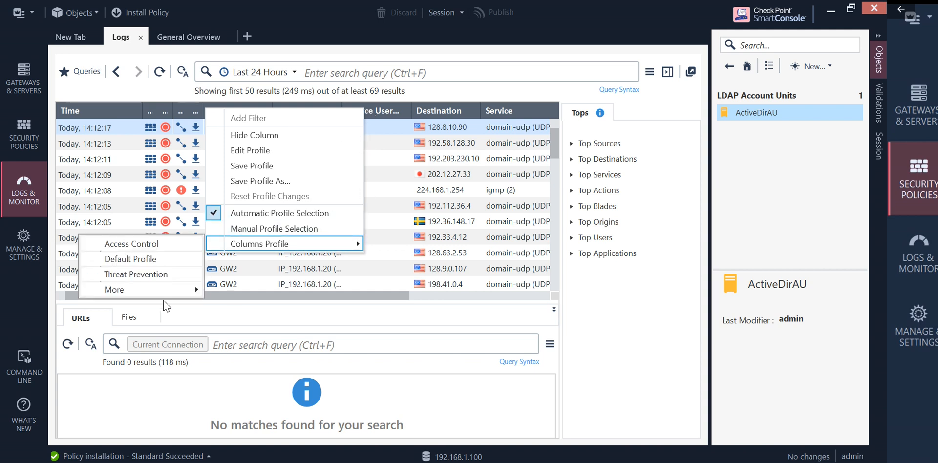
pyautogui.moveTo(163, 295)
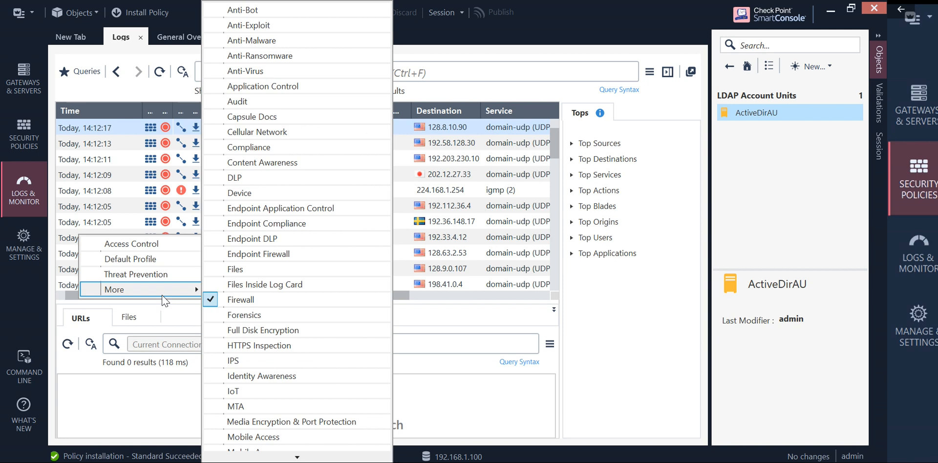
pyautogui.click(548, 53)
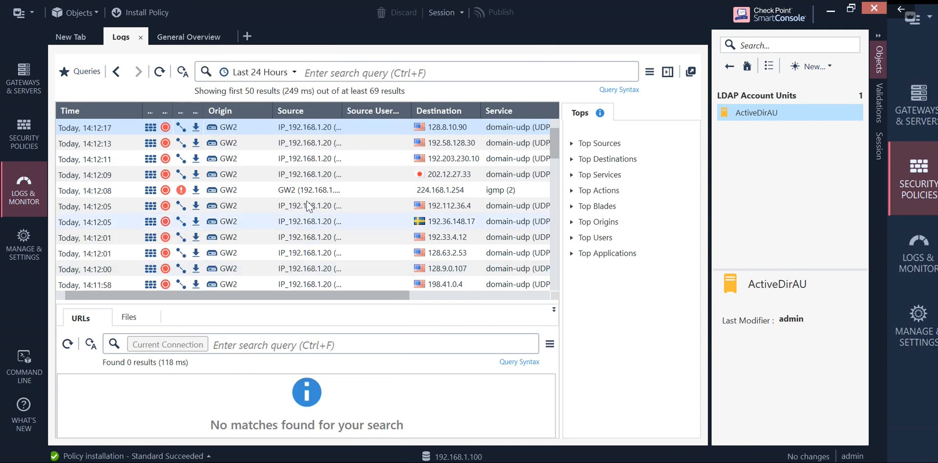
# Examine the newest log entry's details and the access rule columns, and refresh the log list
pyautogui.doubleClick(256, 132)
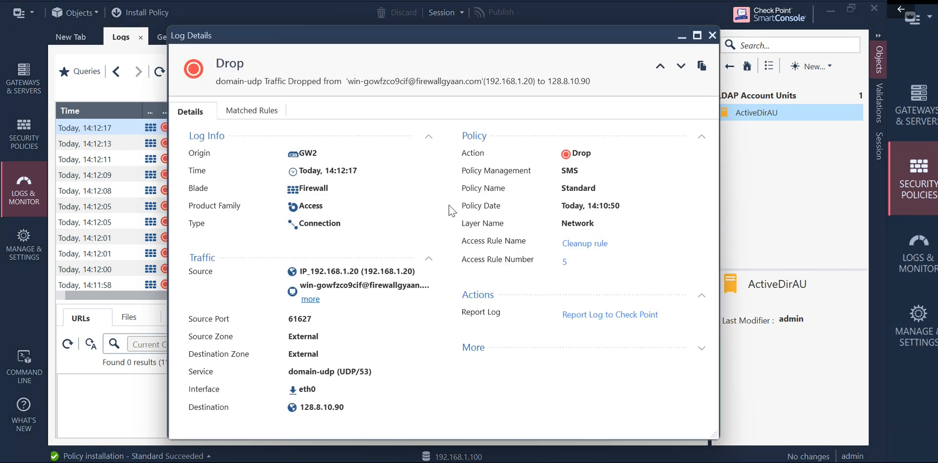
pyautogui.click(712, 37)
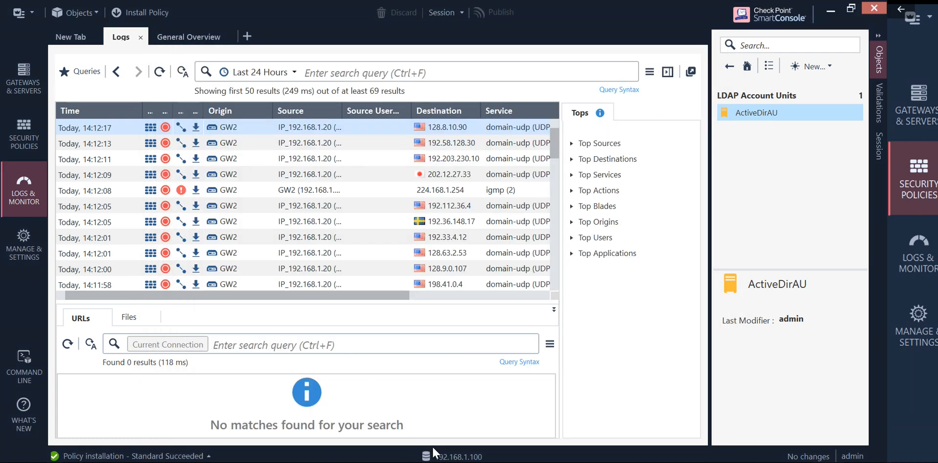
pyautogui.moveTo(348, 296); pyautogui.dragTo(484, 300)
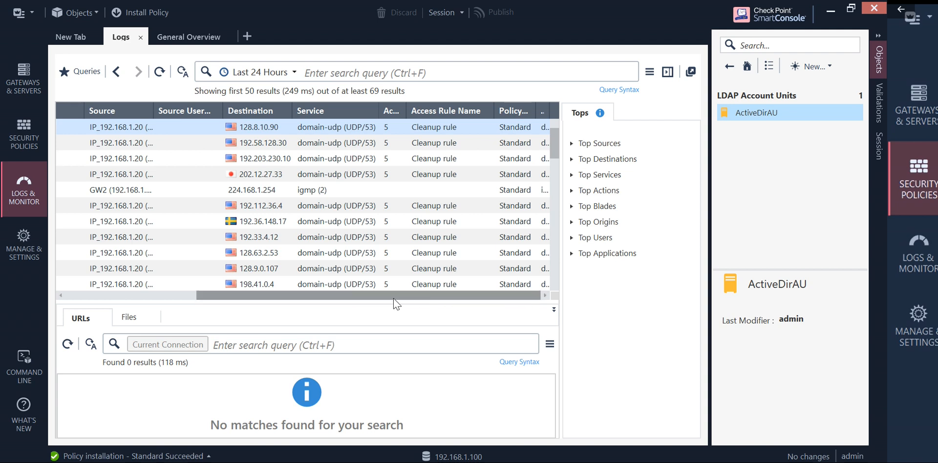
pyautogui.moveTo(368, 293); pyautogui.dragTo(188, 306)
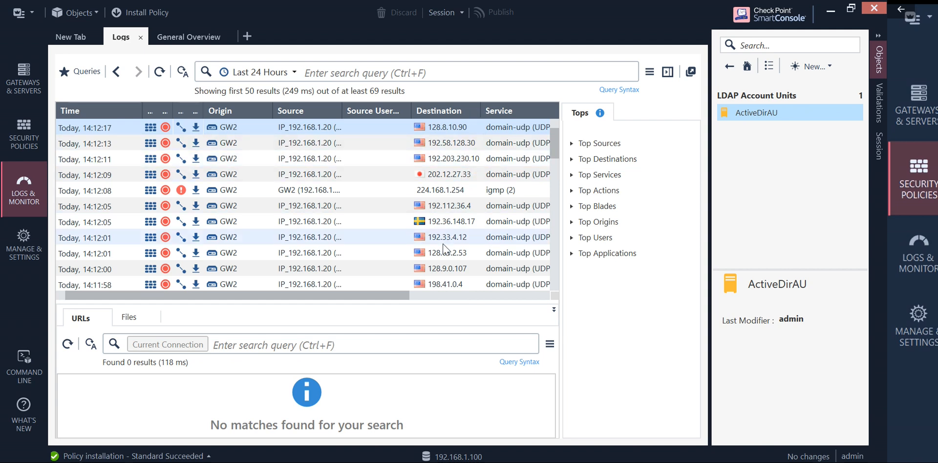
pyautogui.click(159, 71)
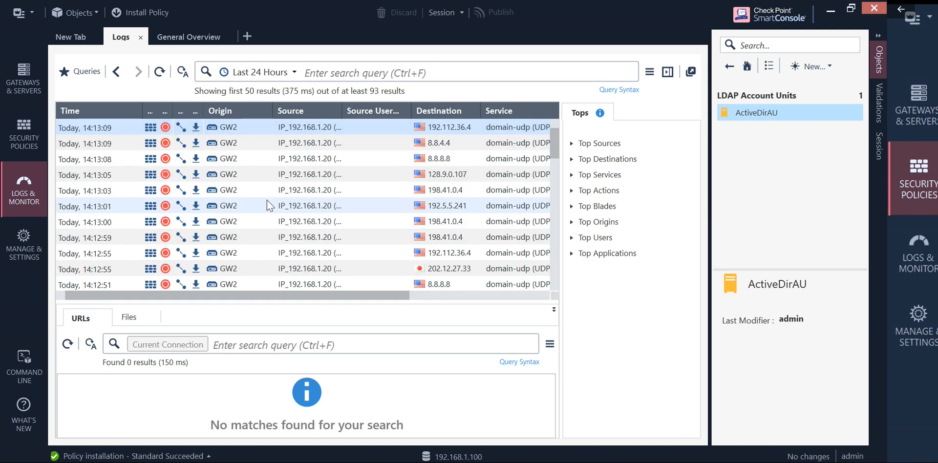
pyautogui.click(159, 73)
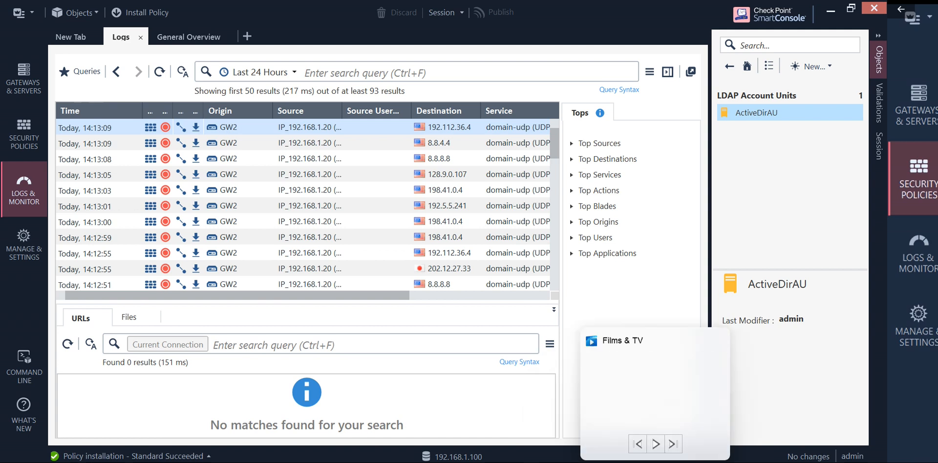
# Review the networks, users and machines defined in the Access_Rule_for_AD access role used by the Web Traffic rule
pyautogui.click(24, 80)
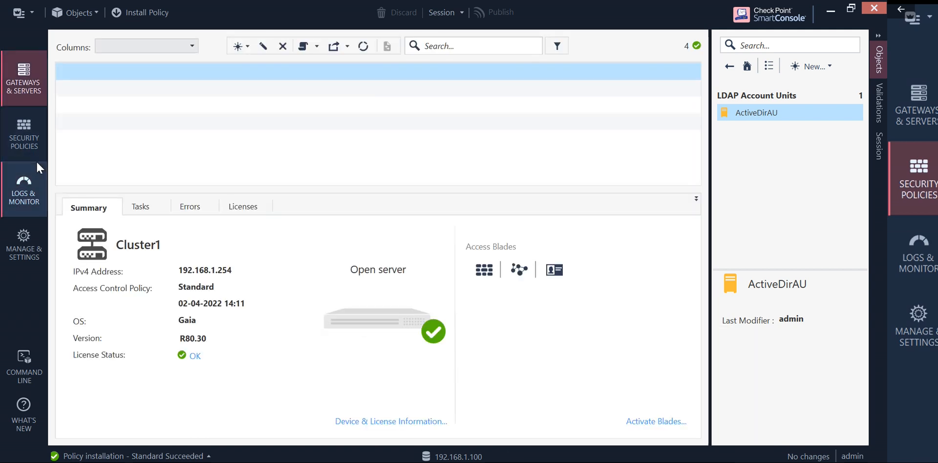
pyautogui.click(25, 134)
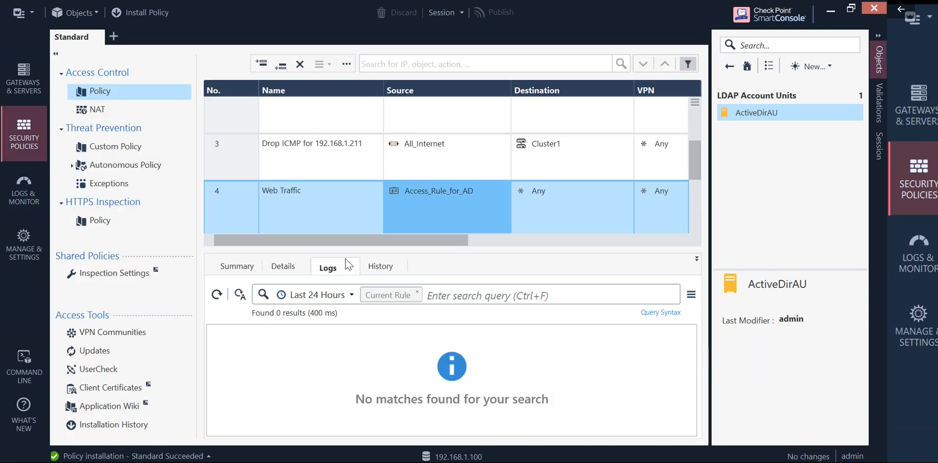
pyautogui.click(440, 191)
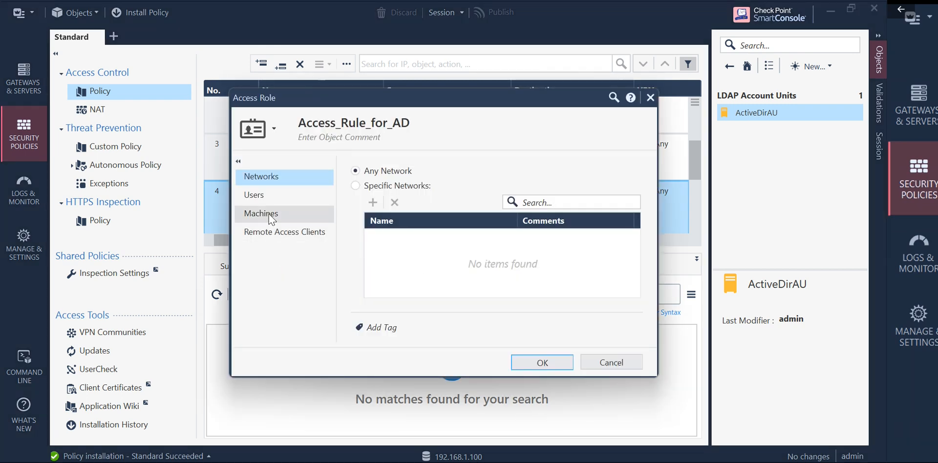
pyautogui.click(269, 216)
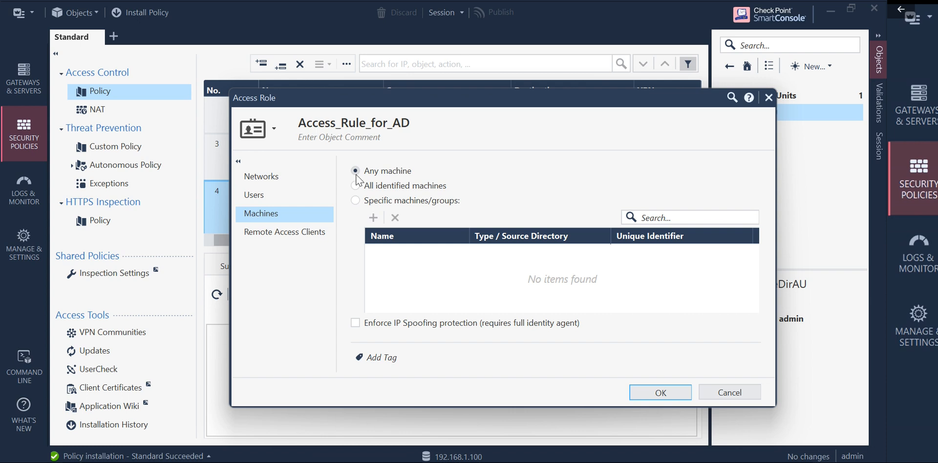
pyautogui.click(263, 194)
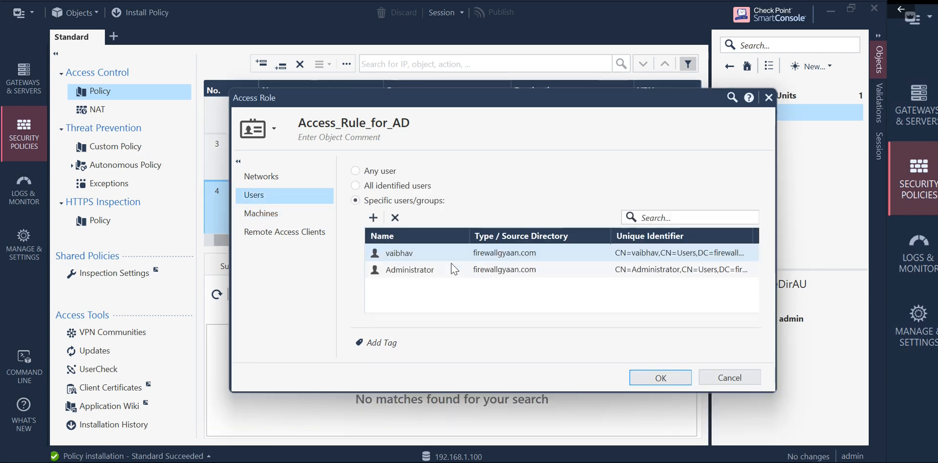
pyautogui.click(268, 179)
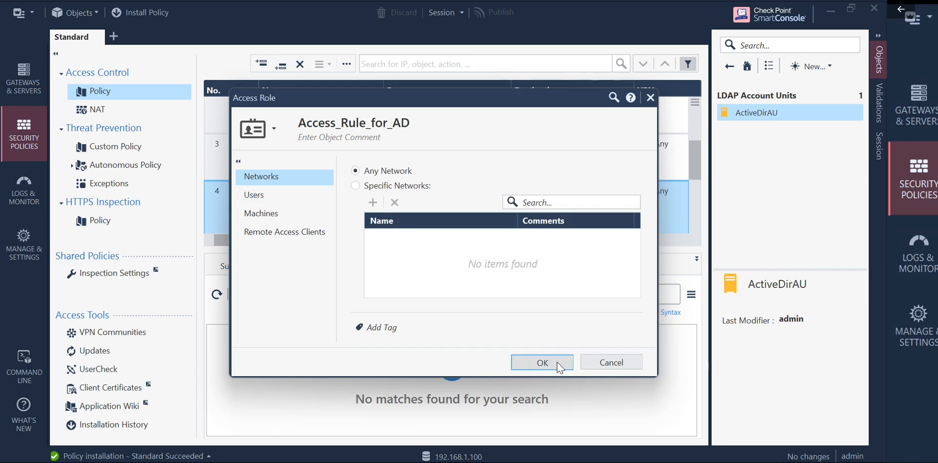
pyautogui.click(542, 362)
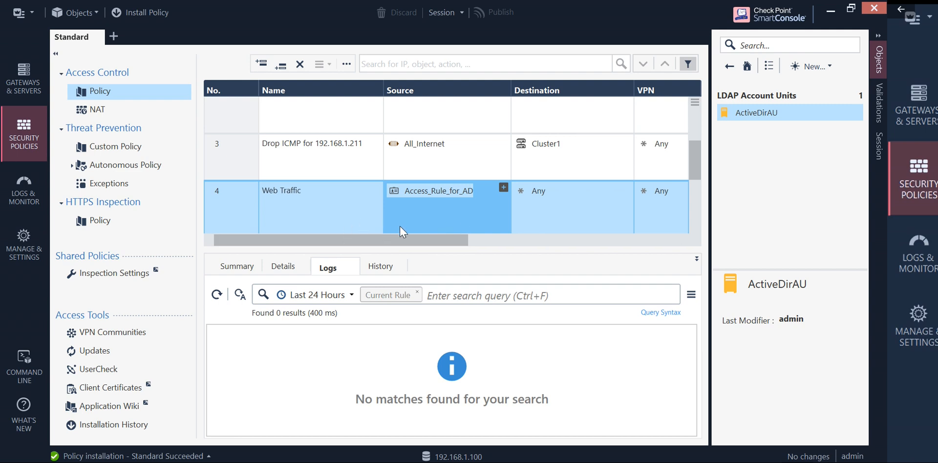
# Add a new rule directly below the Web Traffic rule in the access control policy
pyautogui.moveTo(436, 189)
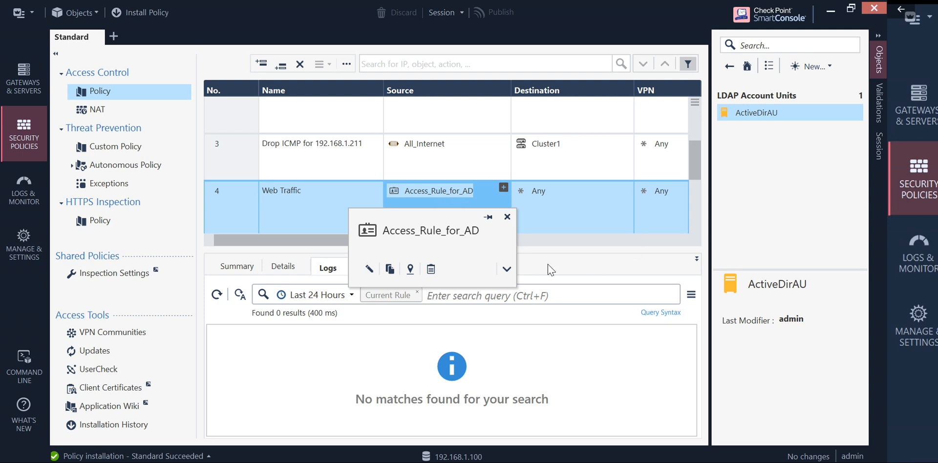
pyautogui.moveTo(286, 246); pyautogui.dragTo(676, 249)
pyautogui.moveTo(546, 240); pyautogui.dragTo(337, 240)
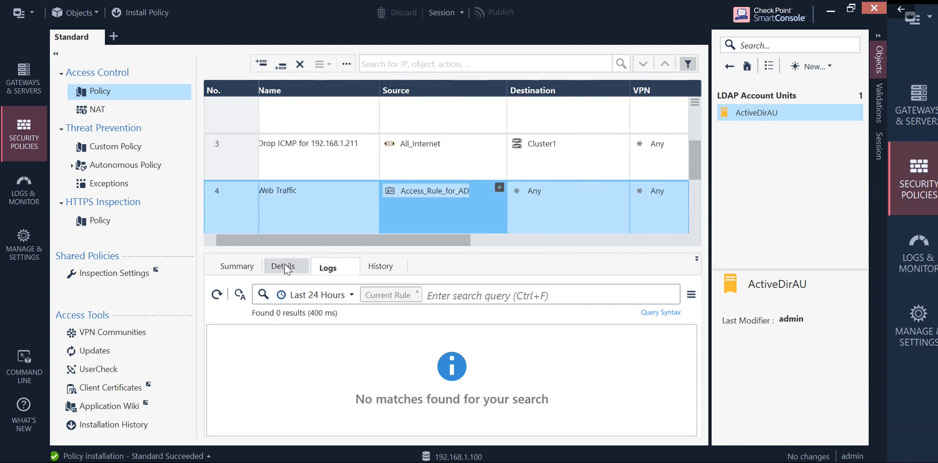
pyautogui.scroll(-1, 426, 210)
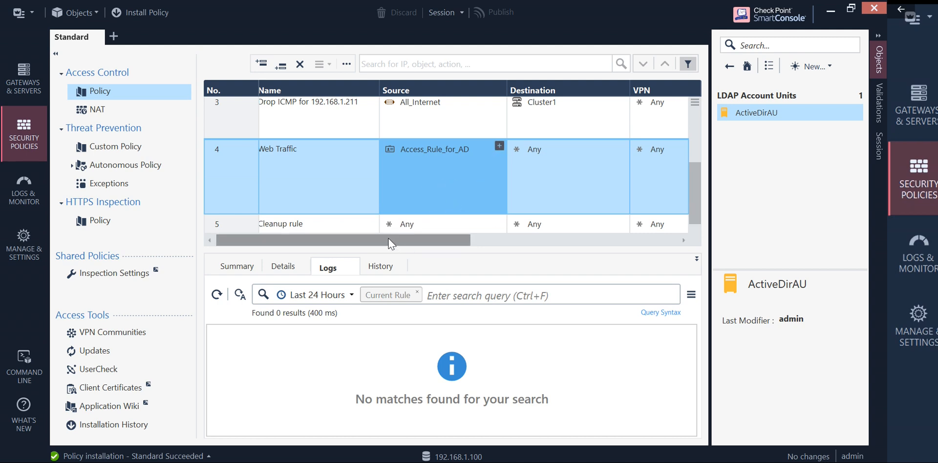
pyautogui.moveTo(389, 239); pyautogui.dragTo(368, 238)
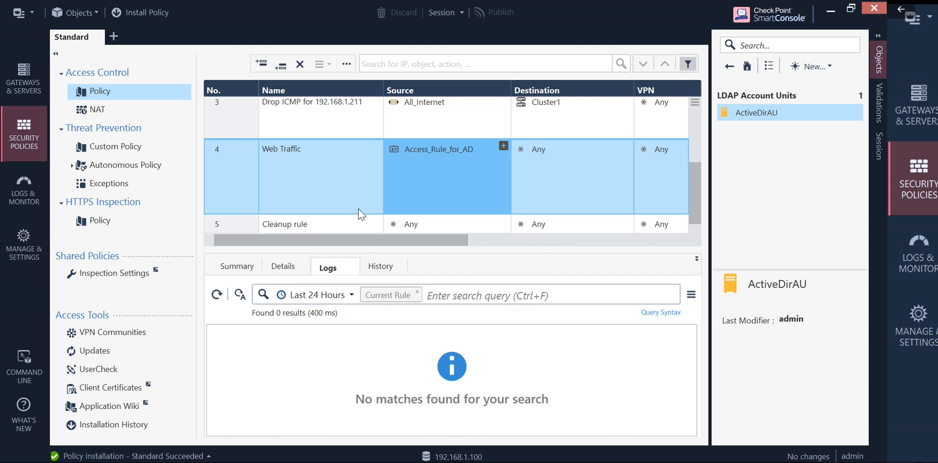
pyautogui.rightClick(225, 186)
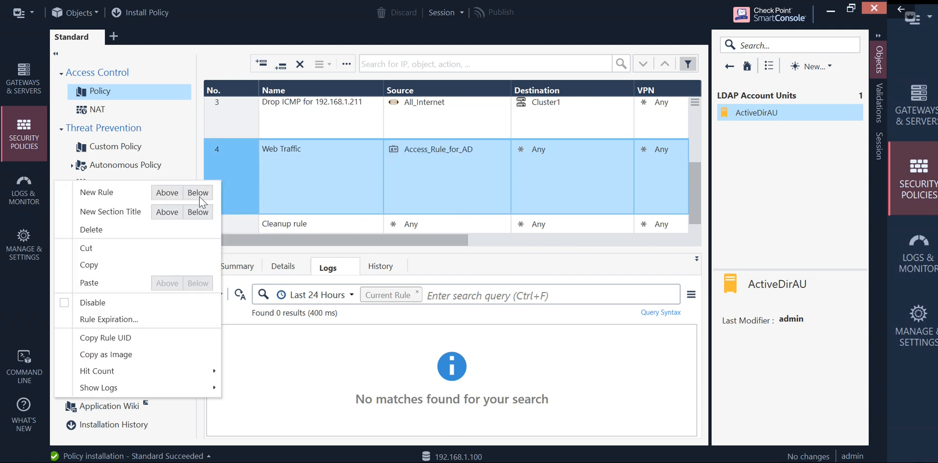
pyautogui.click(200, 193)
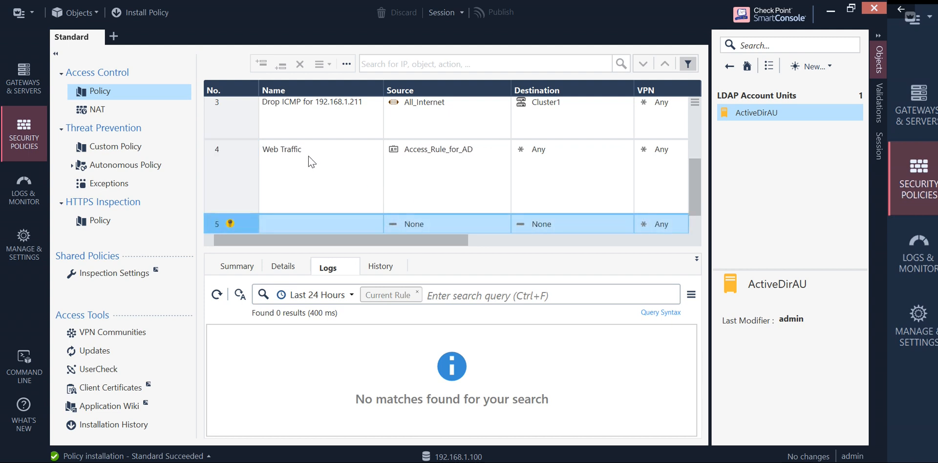
pyautogui.click(298, 191)
pyautogui.scroll(-1, 300, 228)
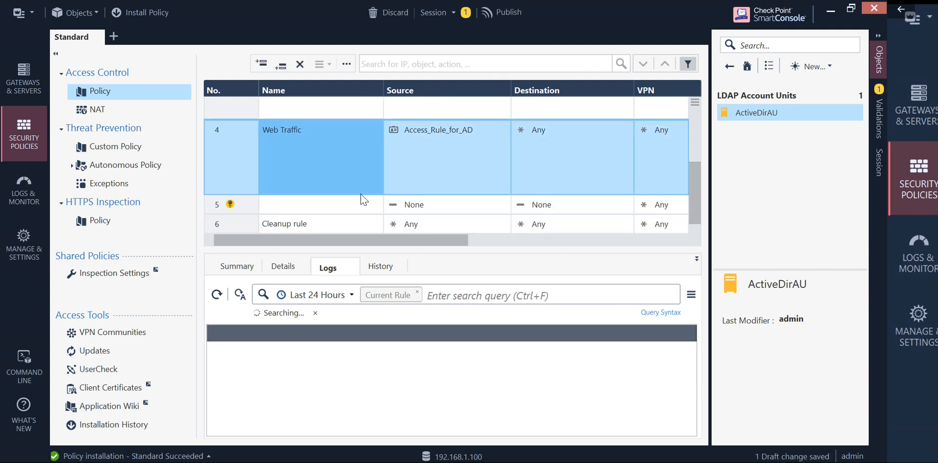
pyautogui.click(318, 202)
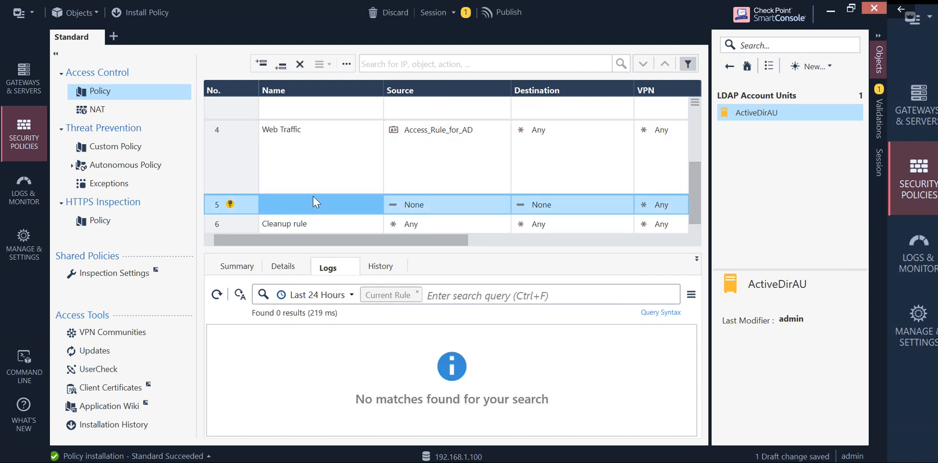
# Name the new rule Web Traffic1, reusing the name copied from the Web Traffic rule
pyautogui.click(287, 127)
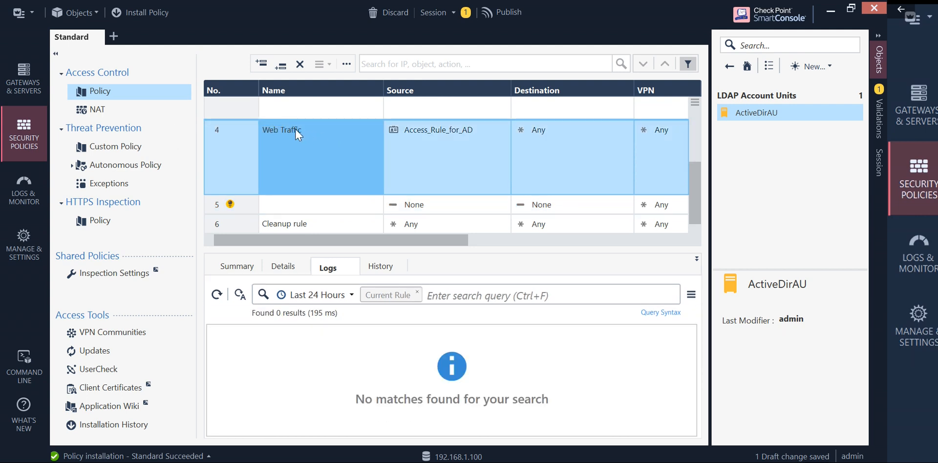
pyautogui.doubleClick(296, 130)
pyautogui.moveTo(302, 129); pyautogui.dragTo(247, 137)
pyautogui.hotkey('ctrl', 'c')
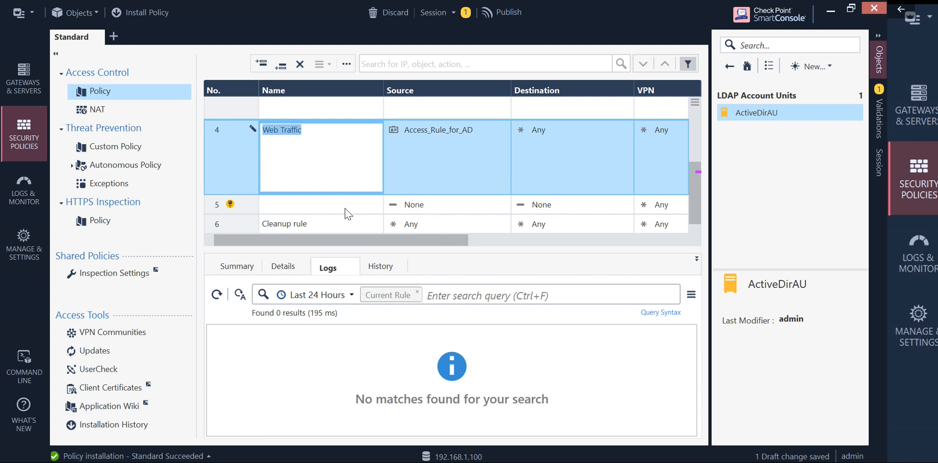
pyautogui.click(324, 210)
pyautogui.doubleClick(320, 205)
pyautogui.hotkey('ctrl', 'v')
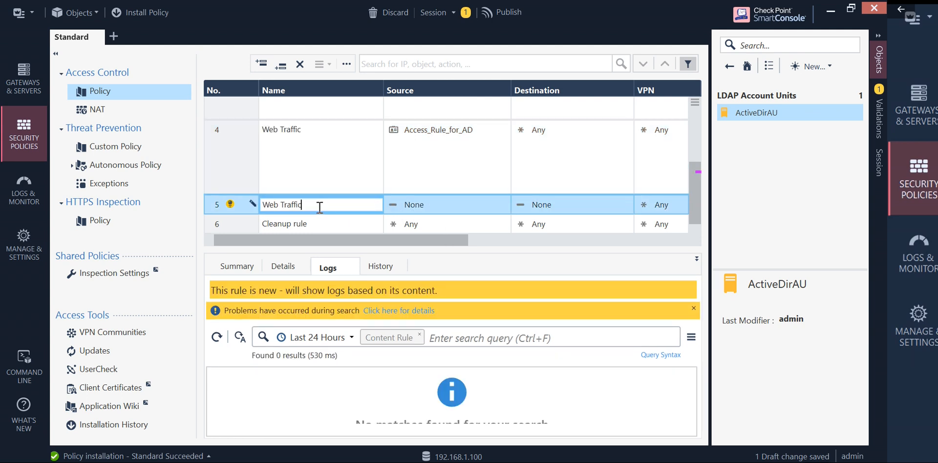
pyautogui.write('1')
# Set the source of the Web Traffic1 rule to the AD_192.168.1.20 host
pyautogui.click(500, 198)
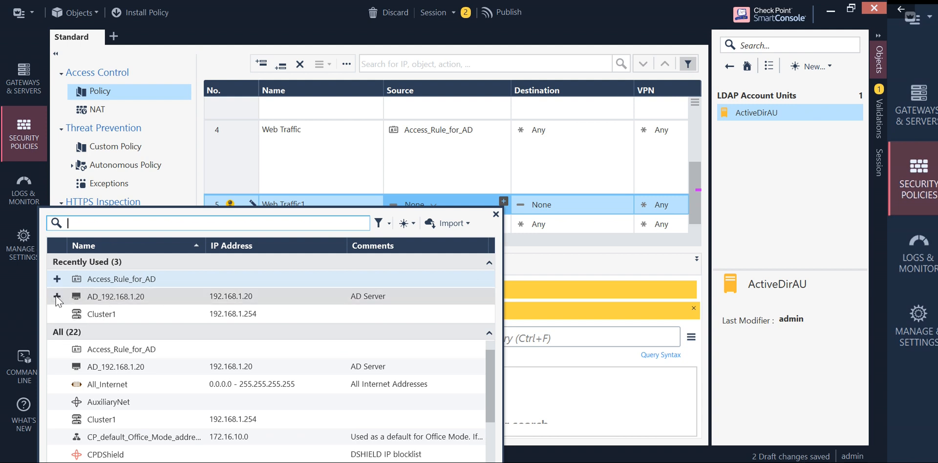
pyautogui.click(56, 296)
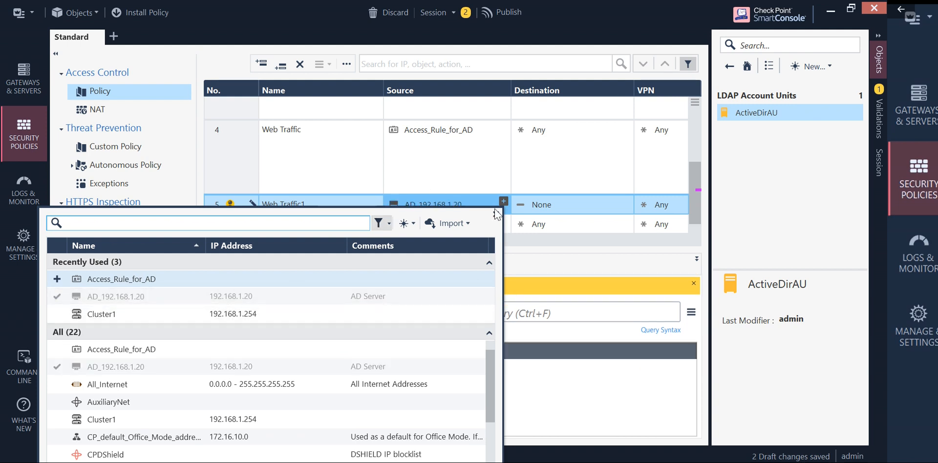
pyautogui.click(462, 163)
# Set the destination of the Web Traffic1 rule to Any
pyautogui.moveTo(448, 239); pyautogui.dragTo(470, 239)
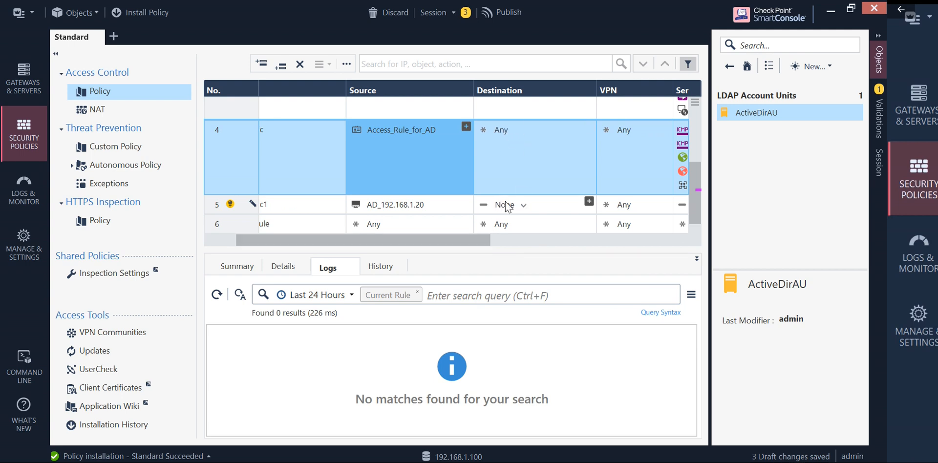
pyautogui.click(588, 201)
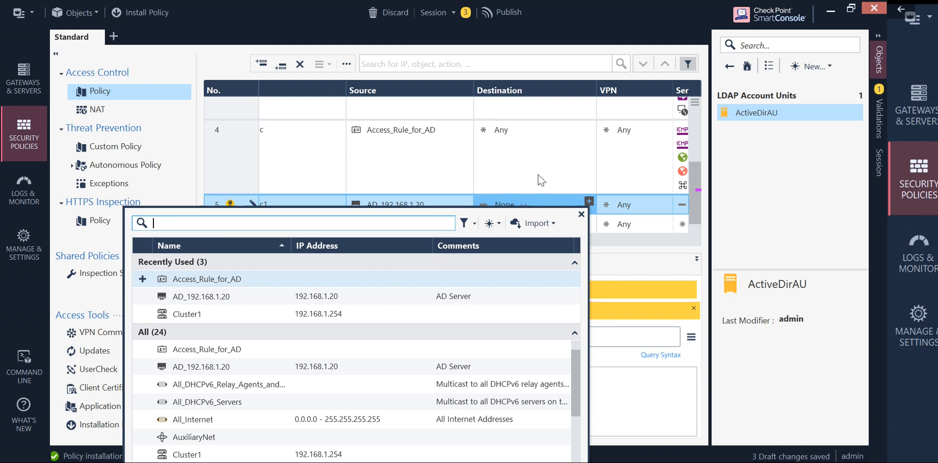
pyautogui.click(502, 203)
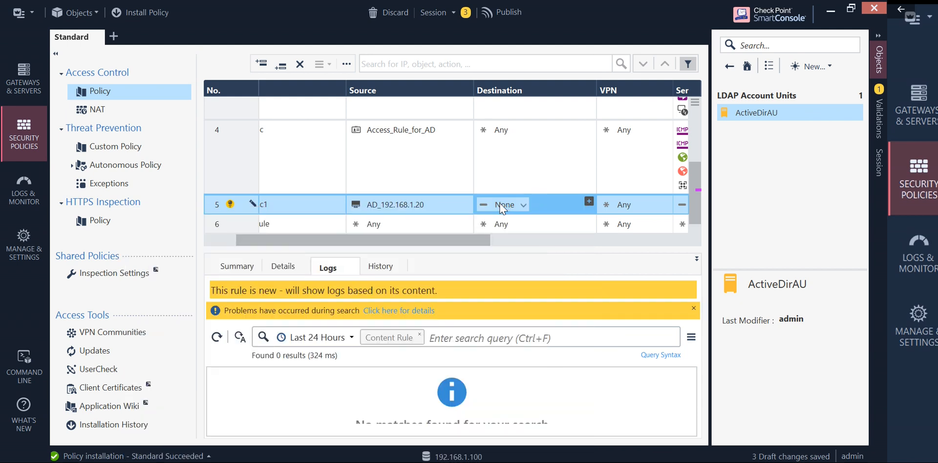
pyautogui.click(522, 204)
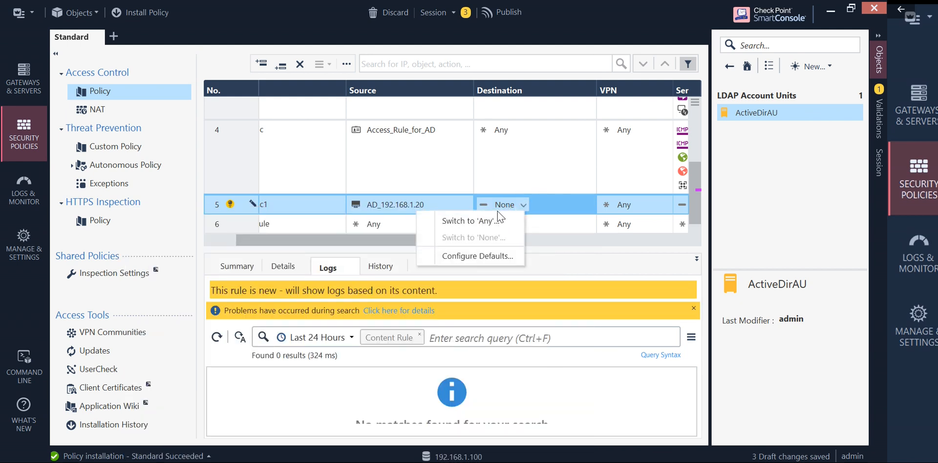
pyautogui.click(484, 222)
pyautogui.moveTo(443, 242); pyautogui.dragTo(547, 262)
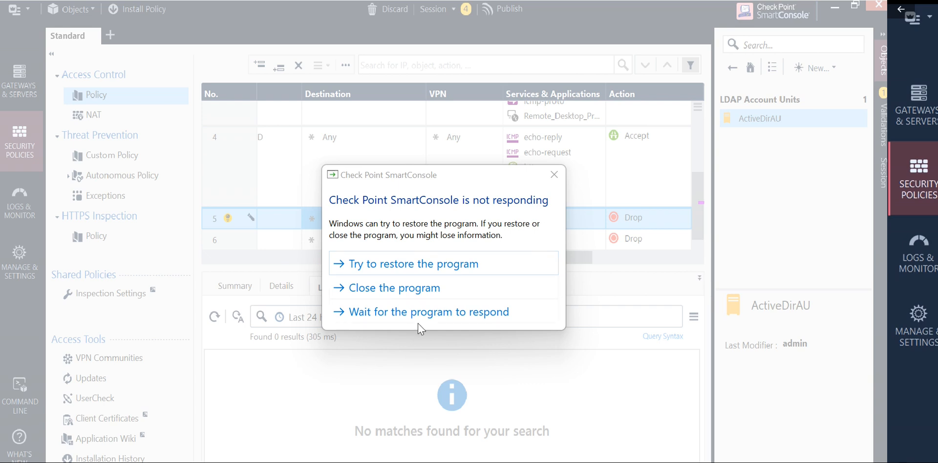
# Wait for the frozen program, acknowledge the lost connection, and try to log back in with the account password, taking over the active session
pyautogui.click(407, 315)
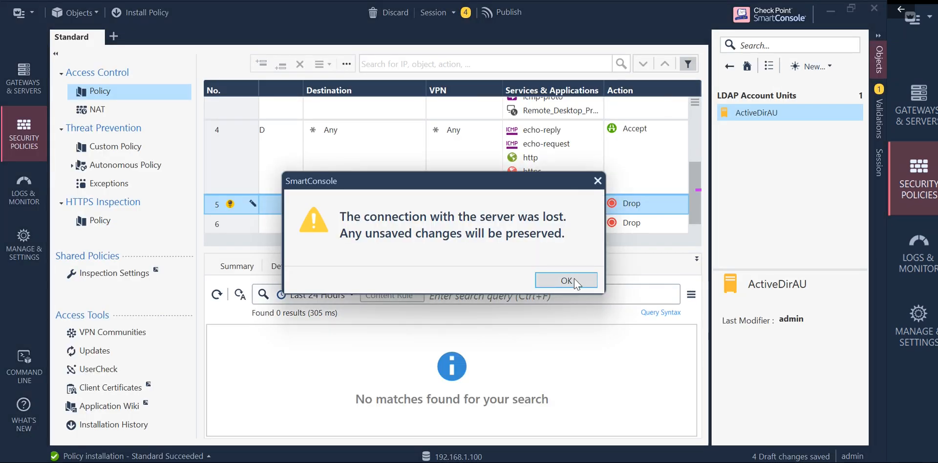
pyautogui.click(573, 279)
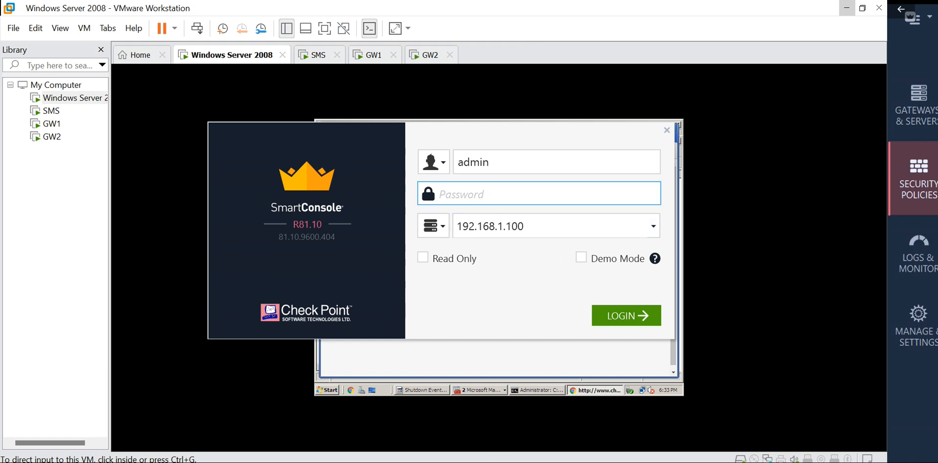
pyautogui.write('********')
pyautogui.click(621, 316)
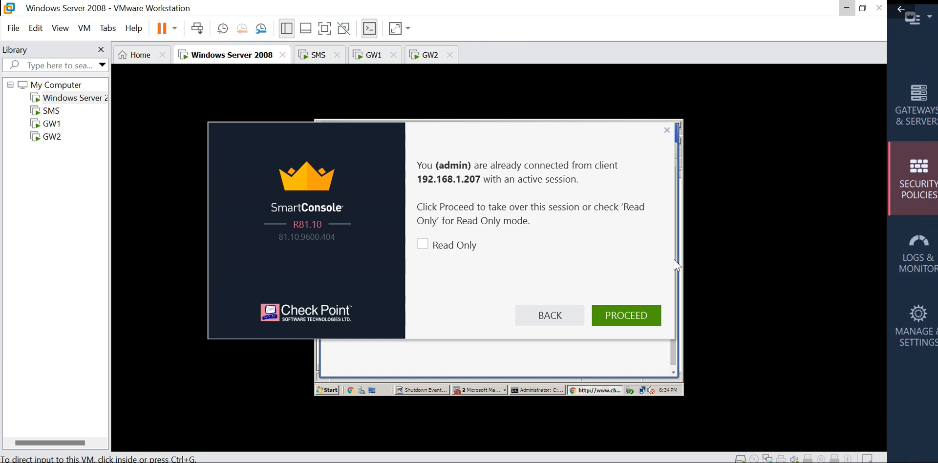
pyautogui.click(616, 315)
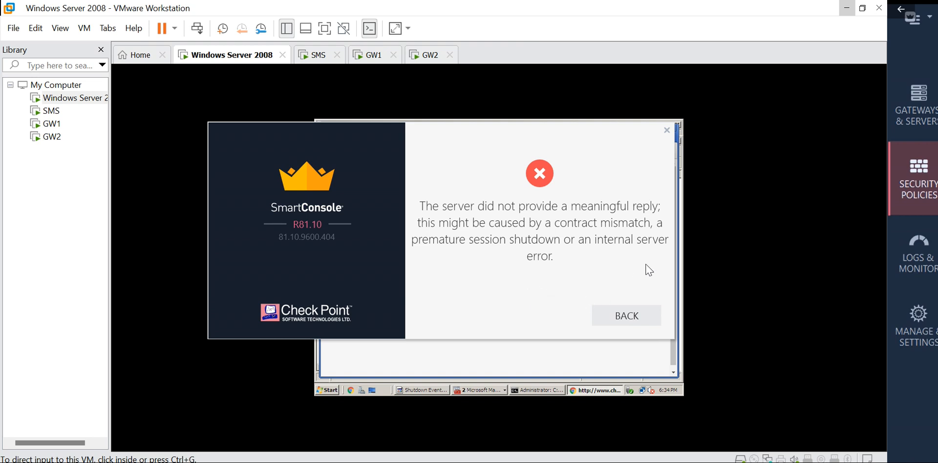
# Return to the login form and retry signing in to 192.168.1.100 as admin with the account password
pyautogui.click(632, 318)
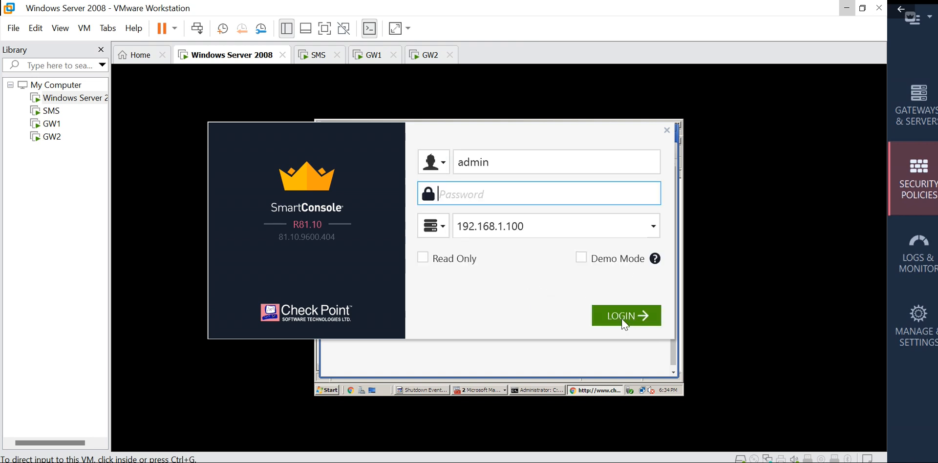
pyautogui.write('********')
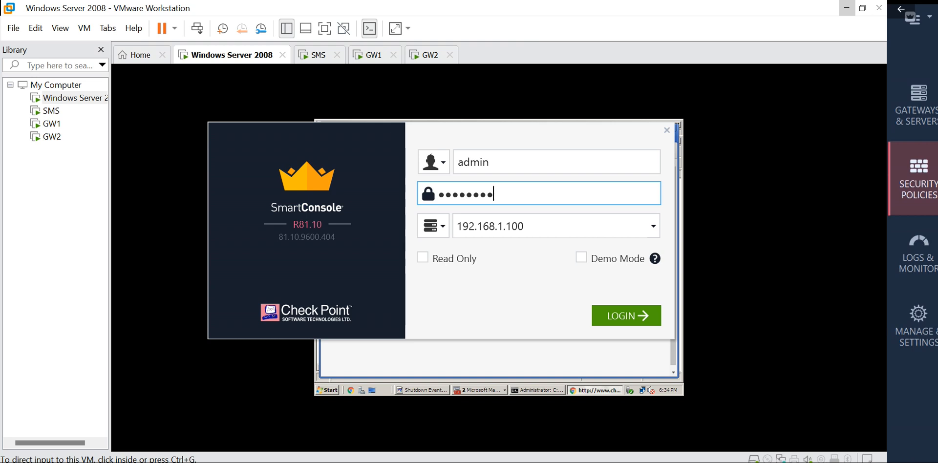
pyautogui.click(625, 318)
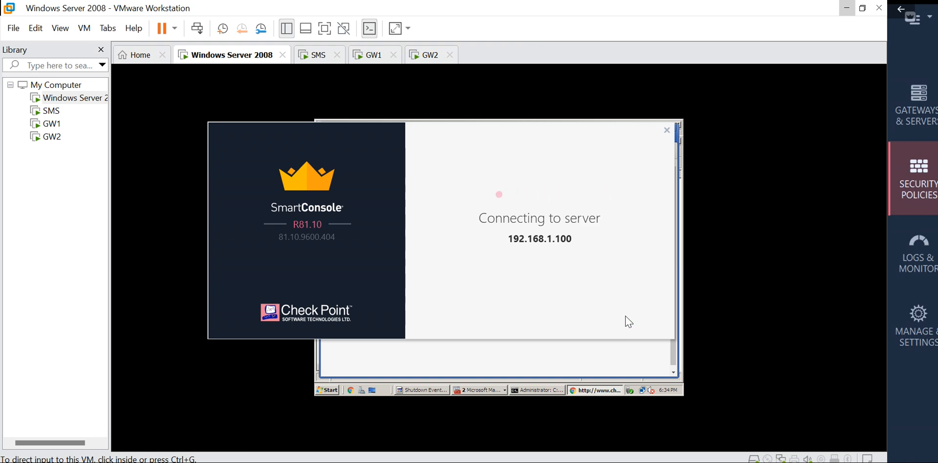